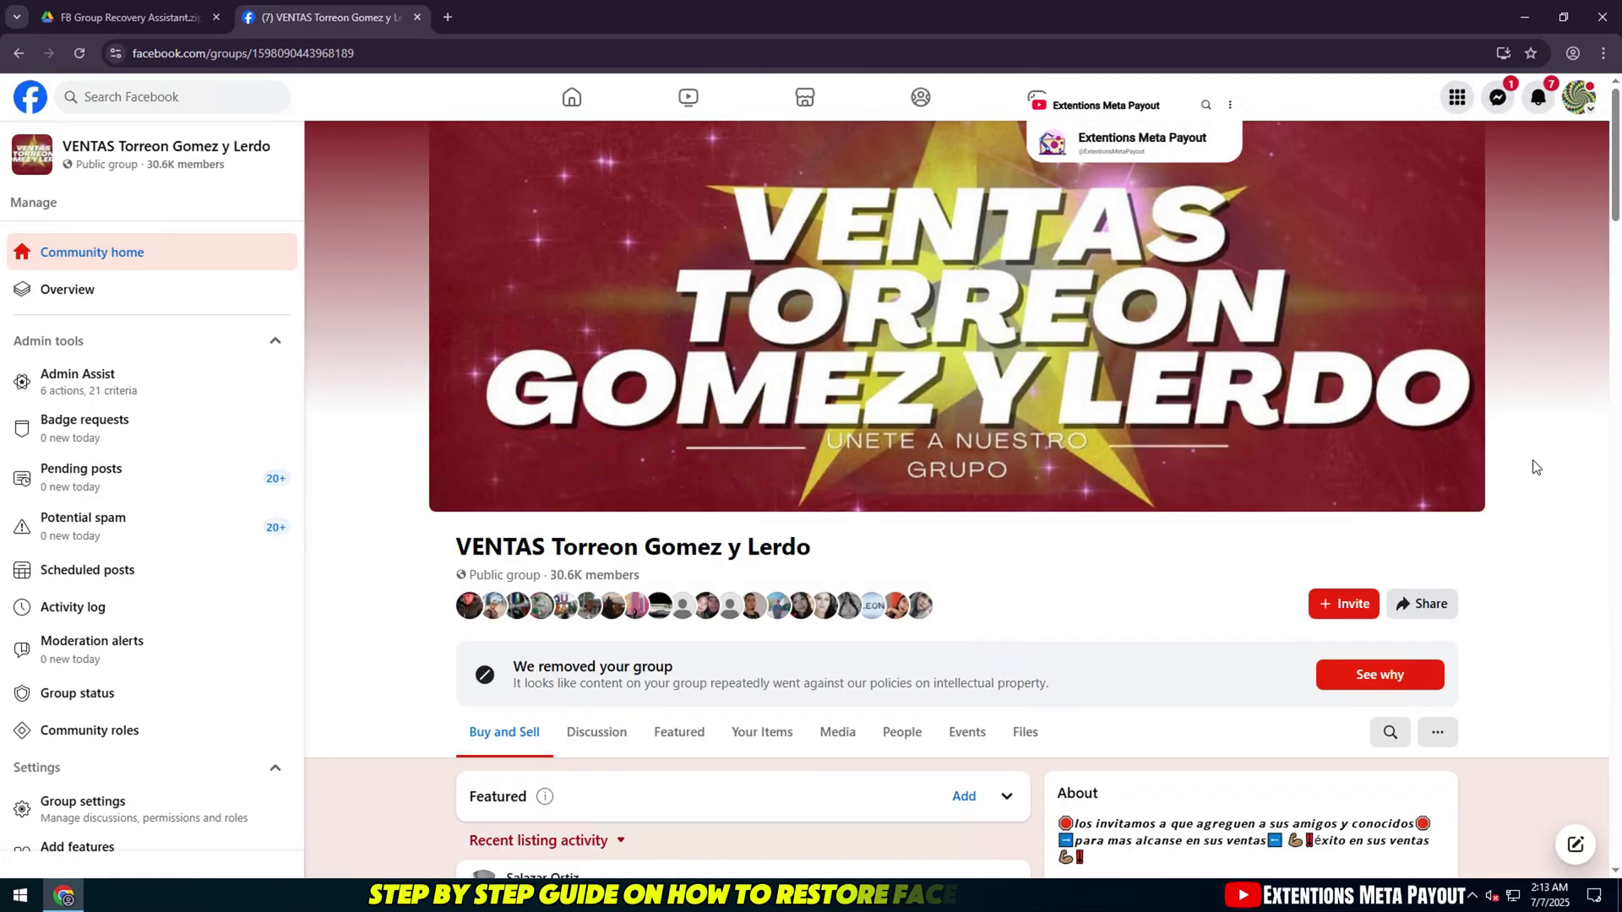
Read the "We removed your group" notice on the VENTAS Torreon Gomez y Lerdo community page and reload the page.
scroll(1535, 468, down, 2)
drag(514, 497, 826, 517)
drag(1049, 518, 525, 531)
click(330, 366)
right_click(330, 373)
click(372, 428)
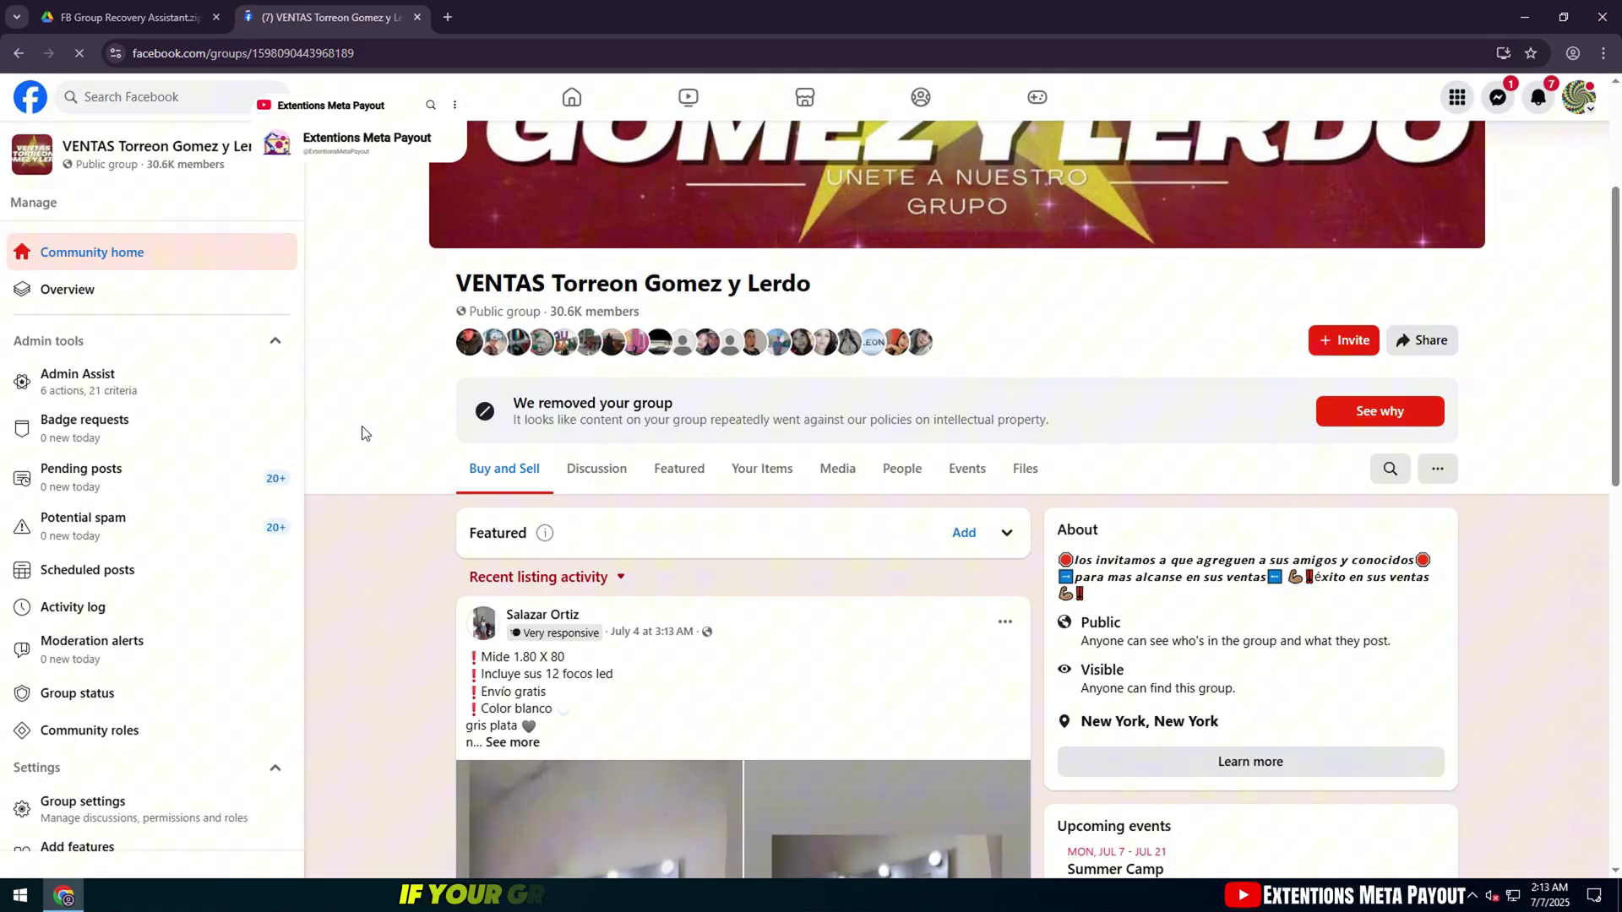
Open the group's status page and read the explanation of why the group was disabled.
click(137, 693)
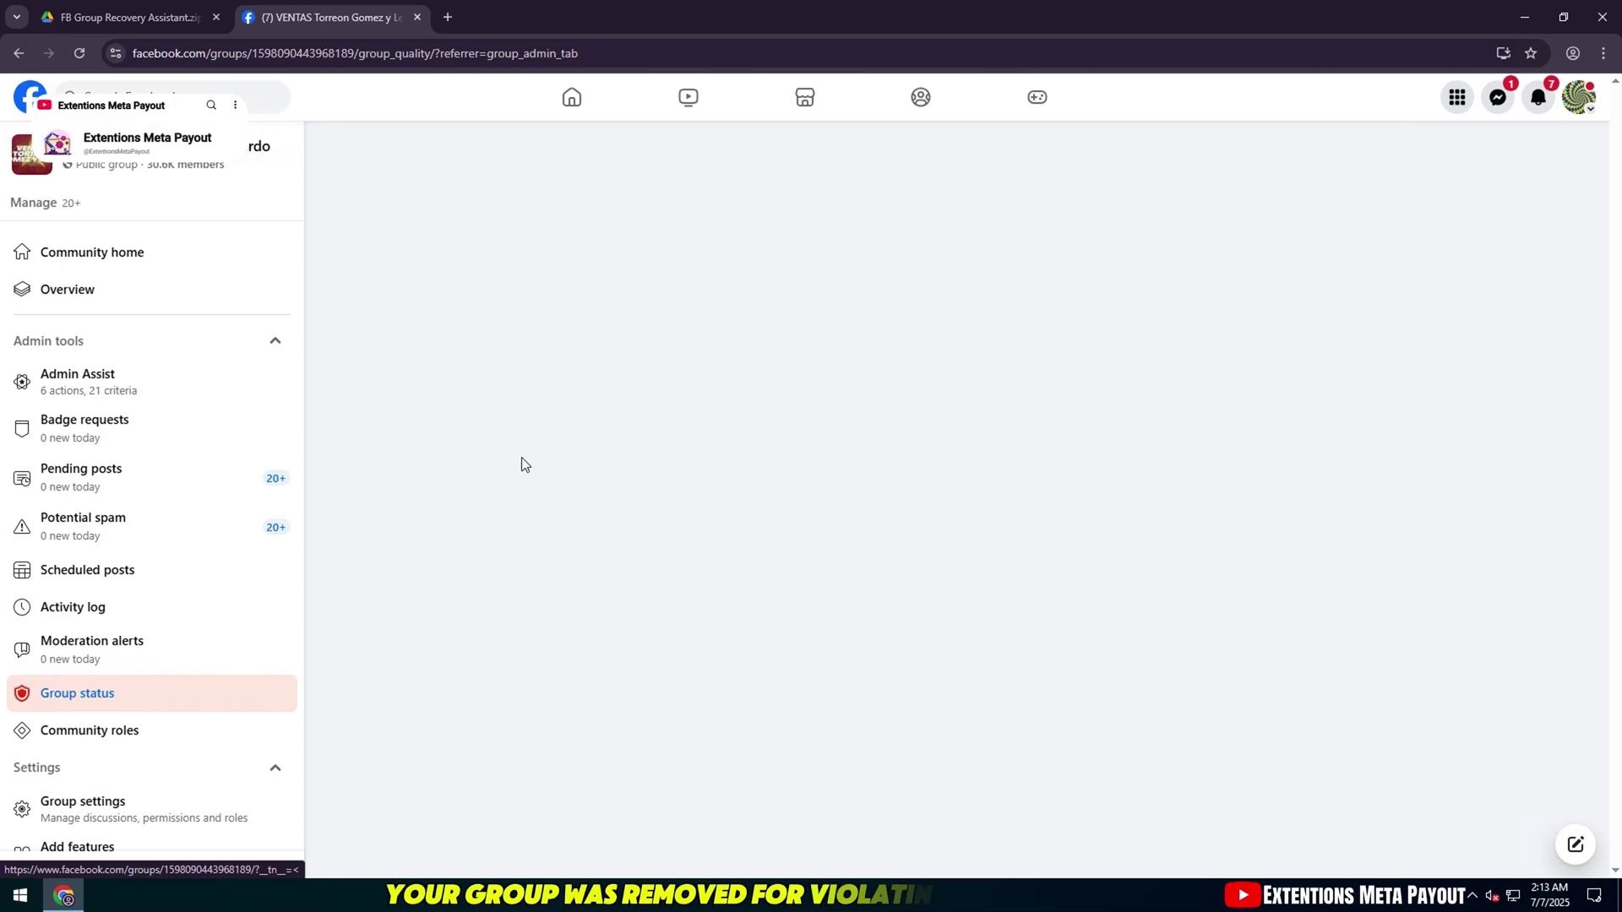
drag(634, 224, 768, 260)
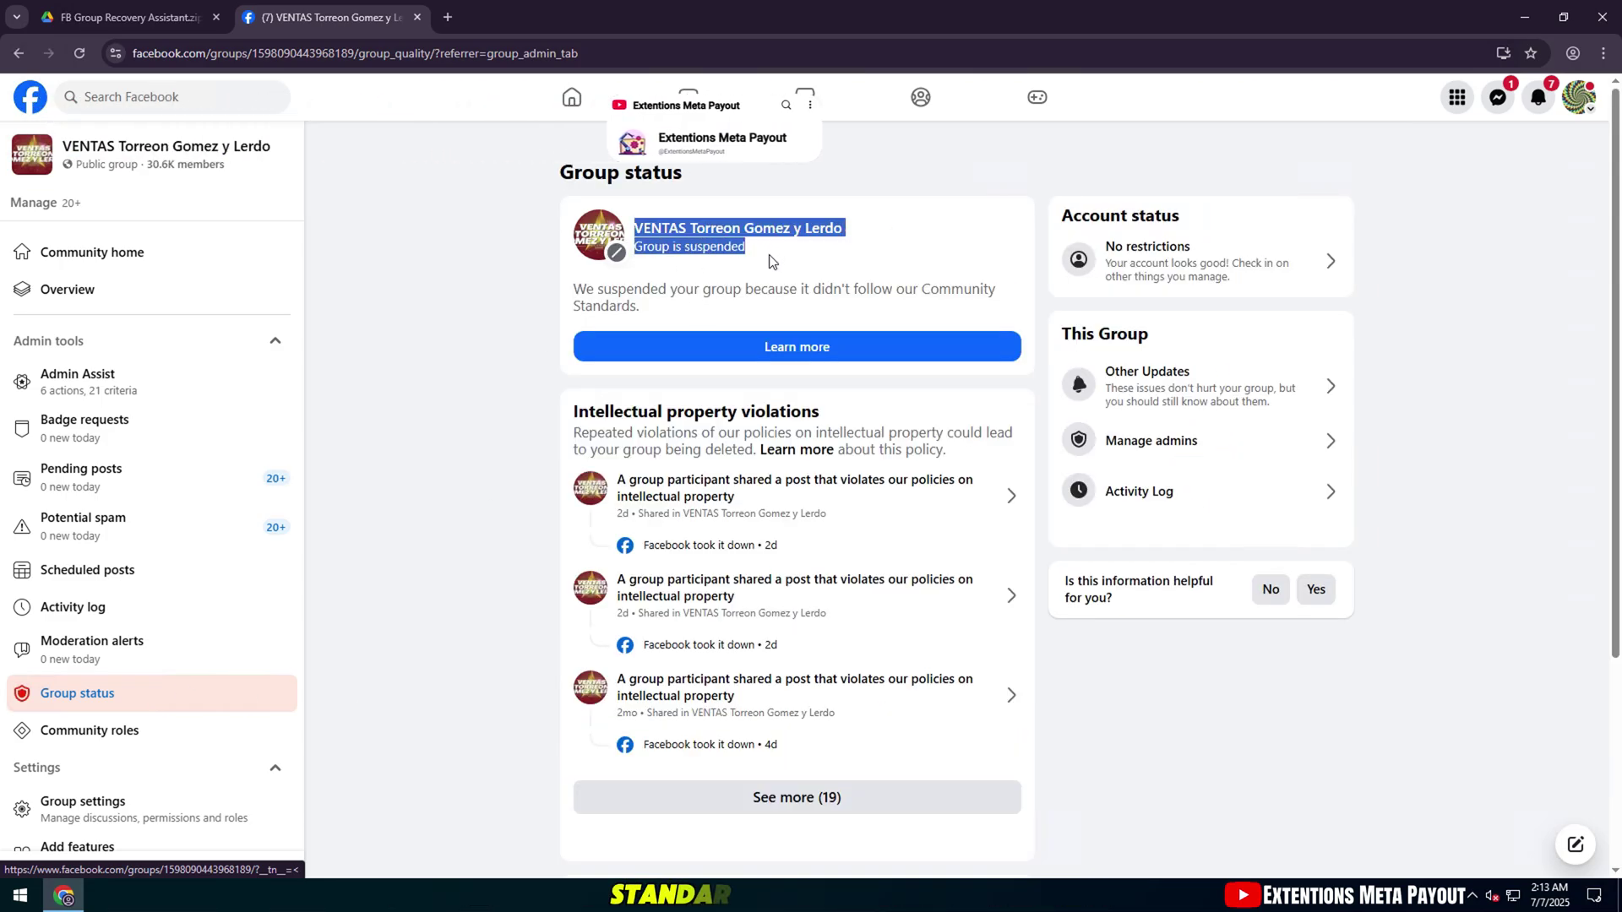
click(796, 338)
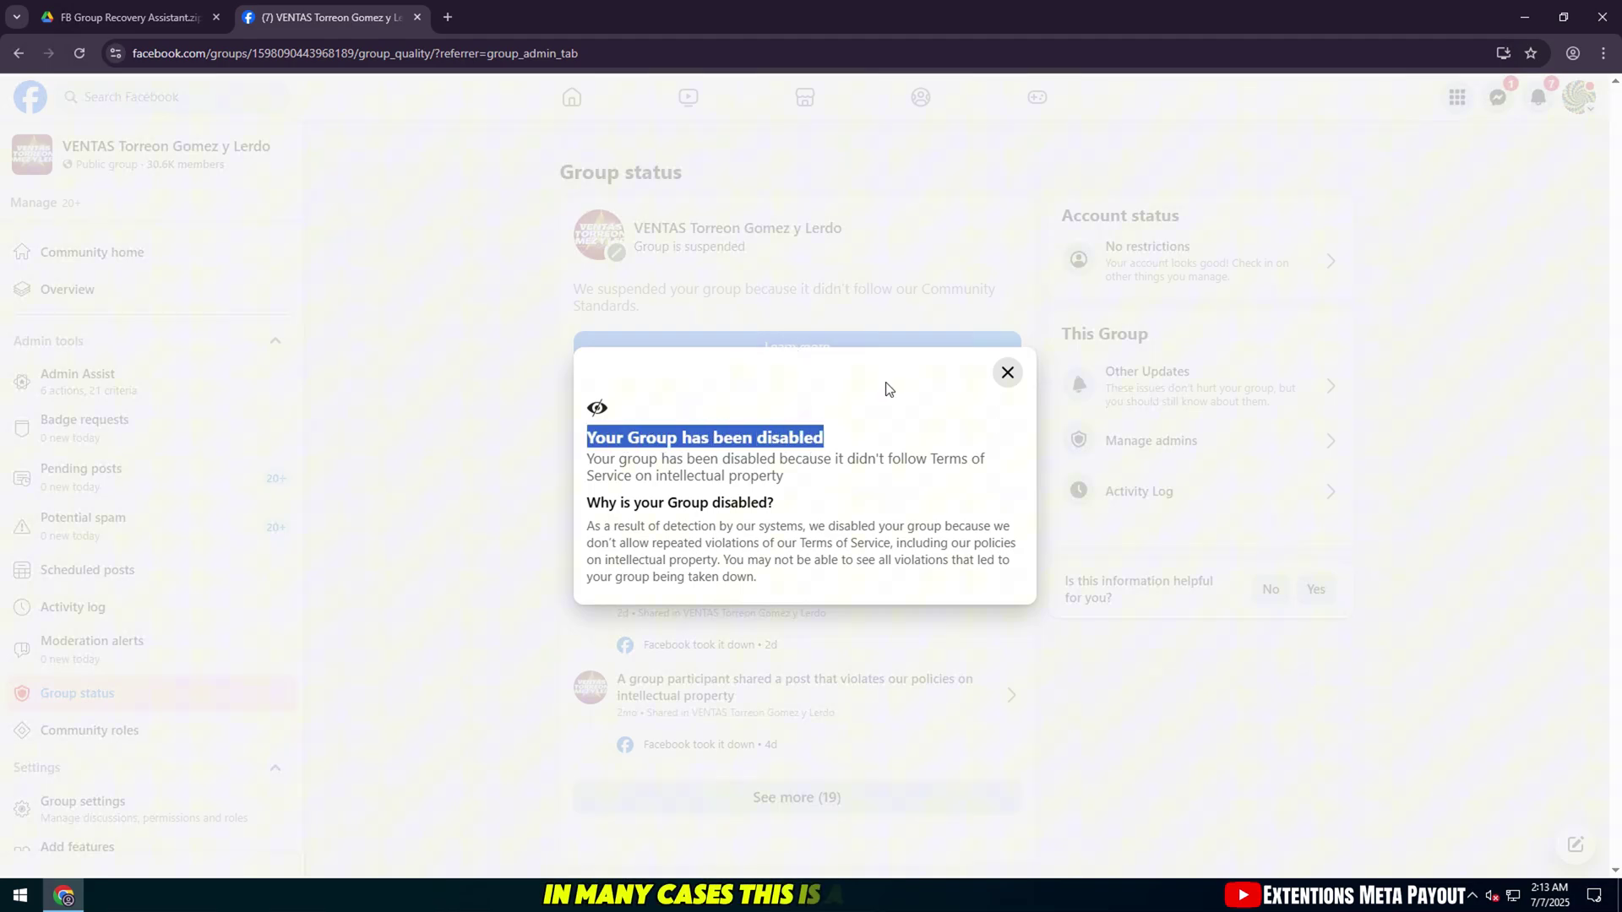
click(1006, 374)
Examine the full list of intellectual property violations and recheck the explanation of why the group was disabled.
scroll(870, 597, down, 3)
click(860, 510)
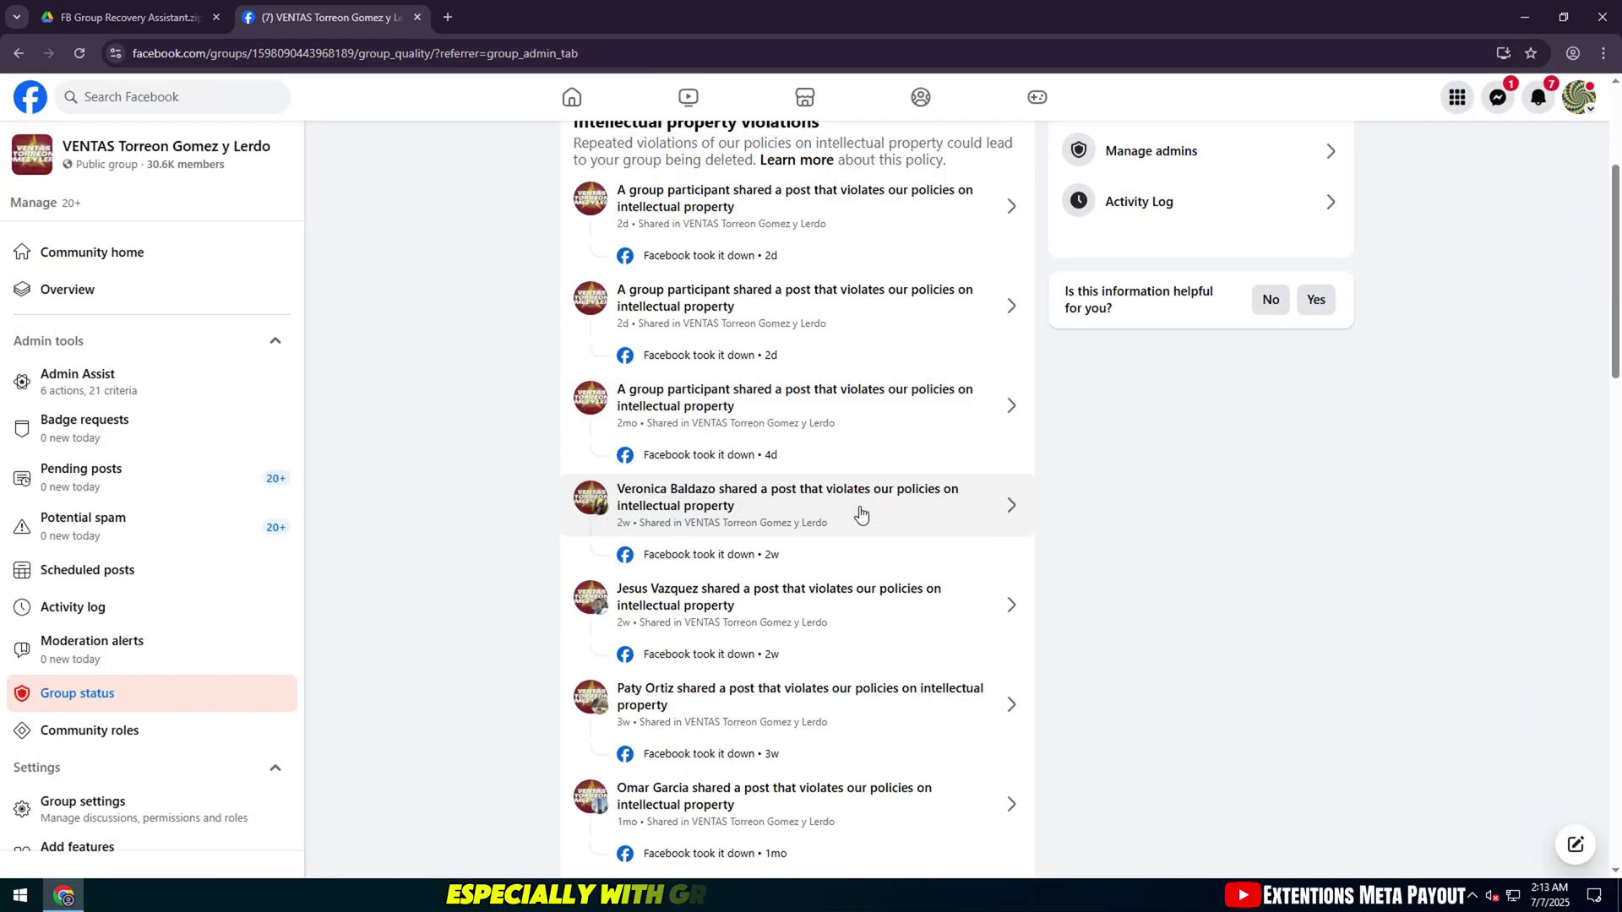
scroll(853, 515, down, 10)
scroll(794, 617, down, 5)
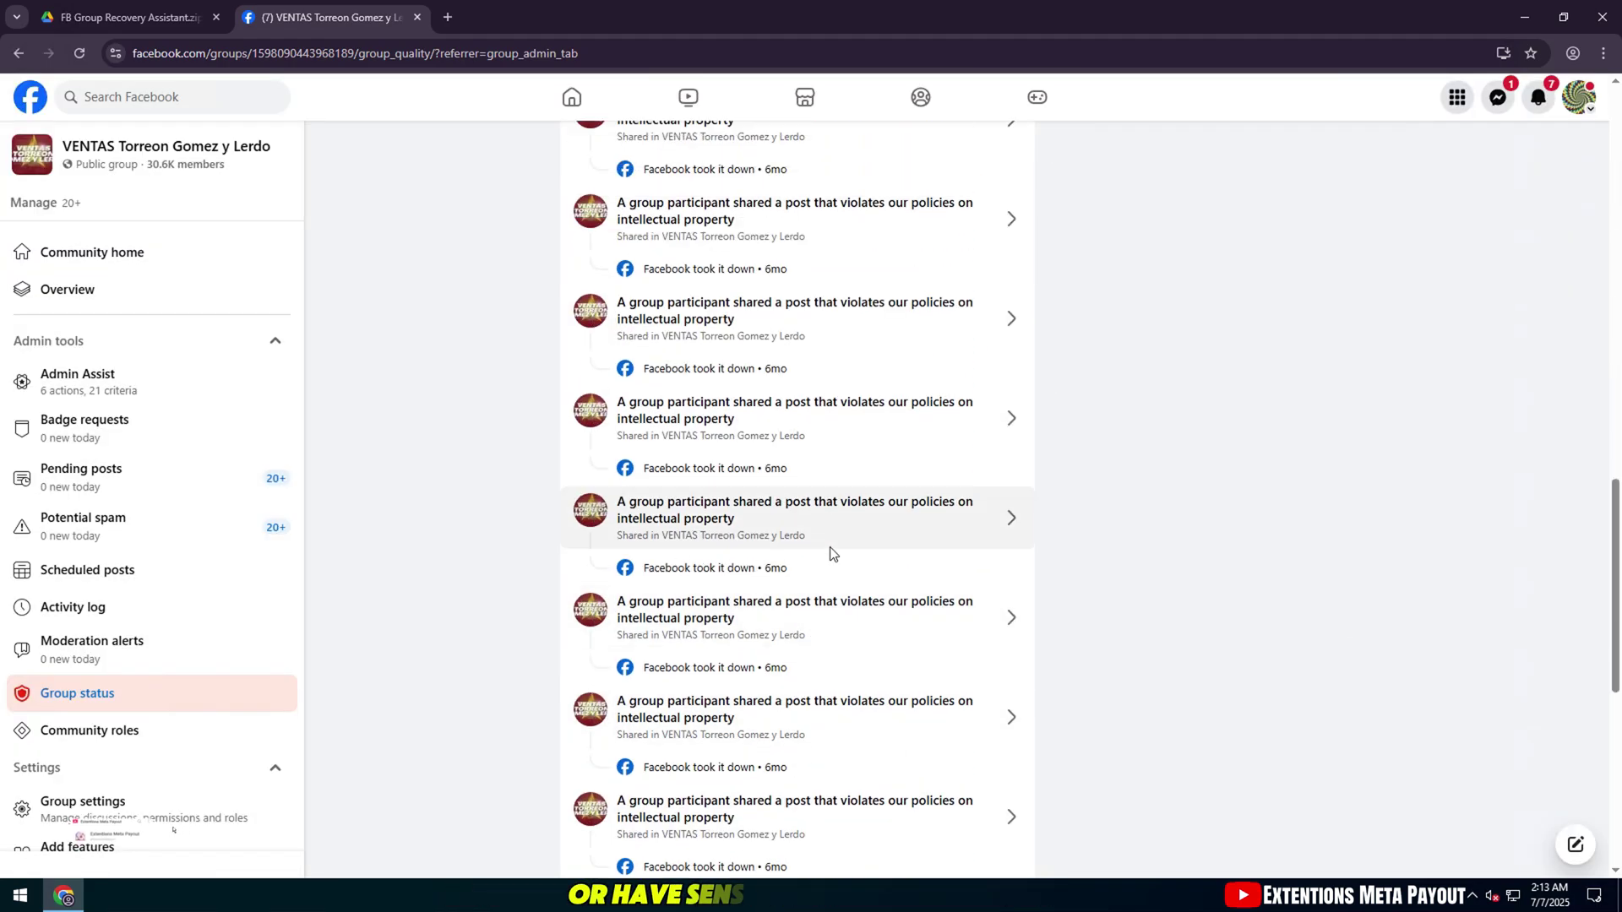
scroll(818, 580, up, 20)
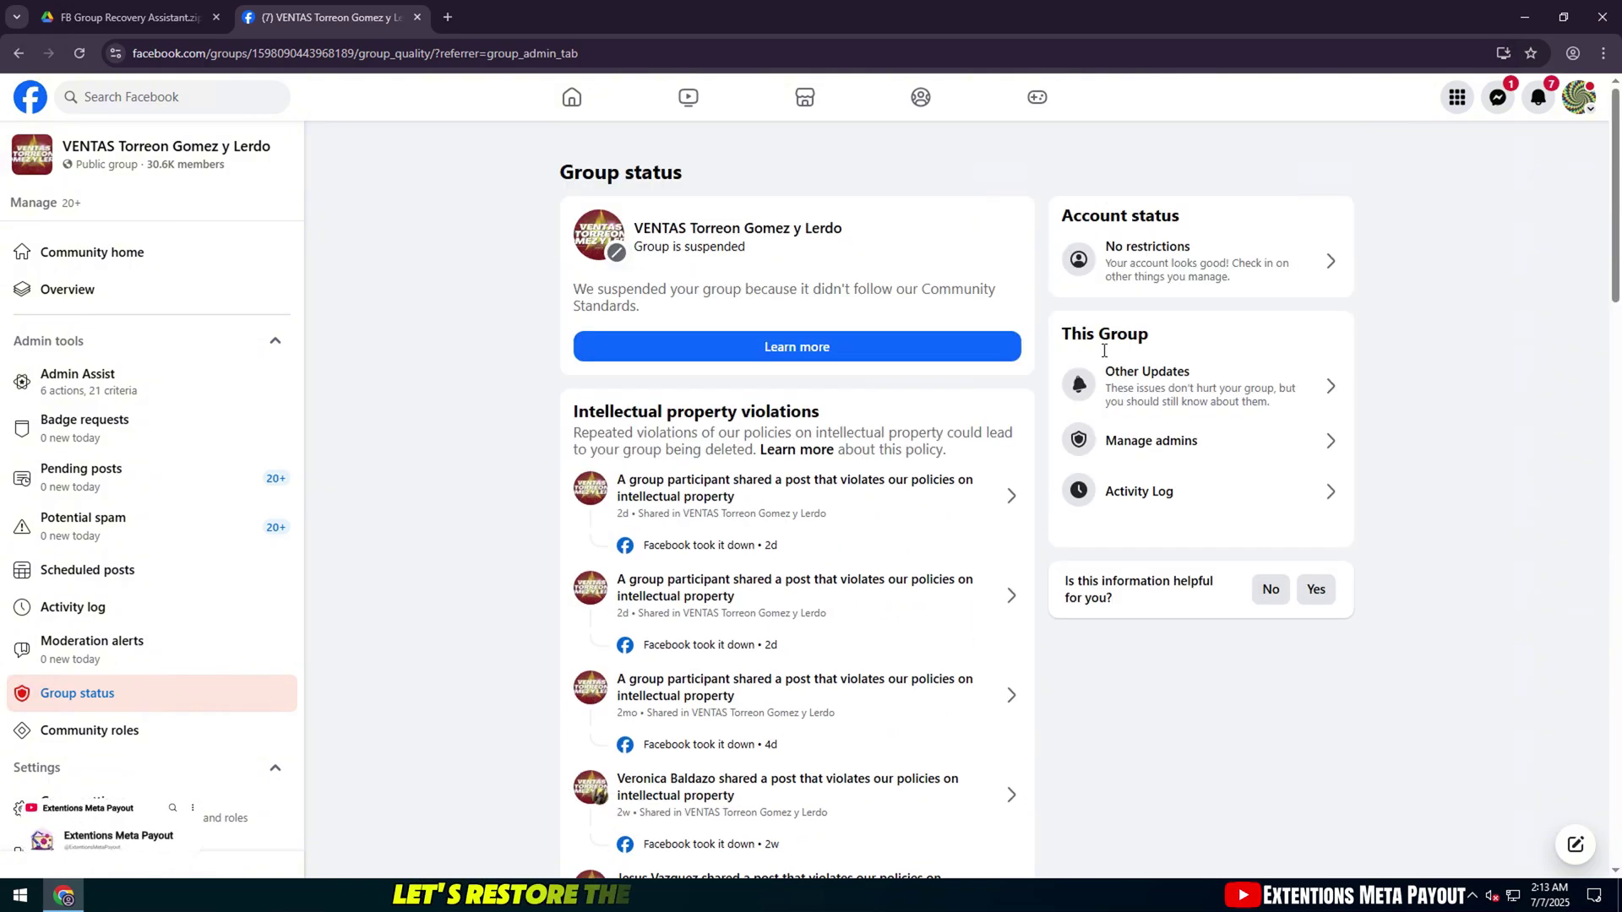
click(766, 339)
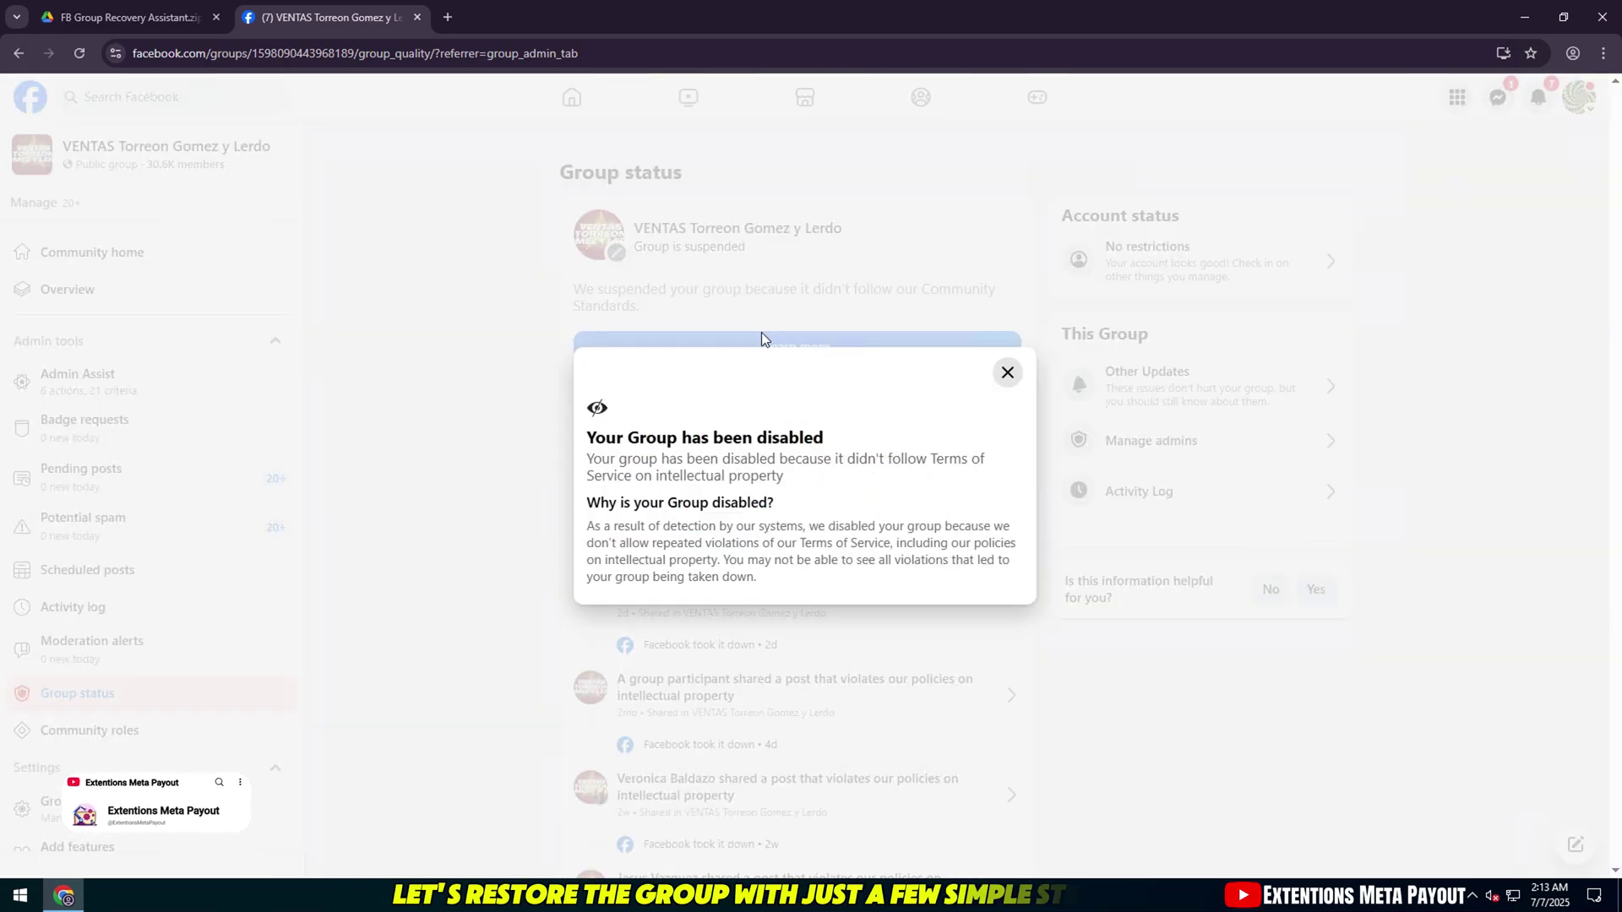
click(1006, 370)
Download FB Group Recovery Assistant.zip from its open Google Drive page.
click(49, 8)
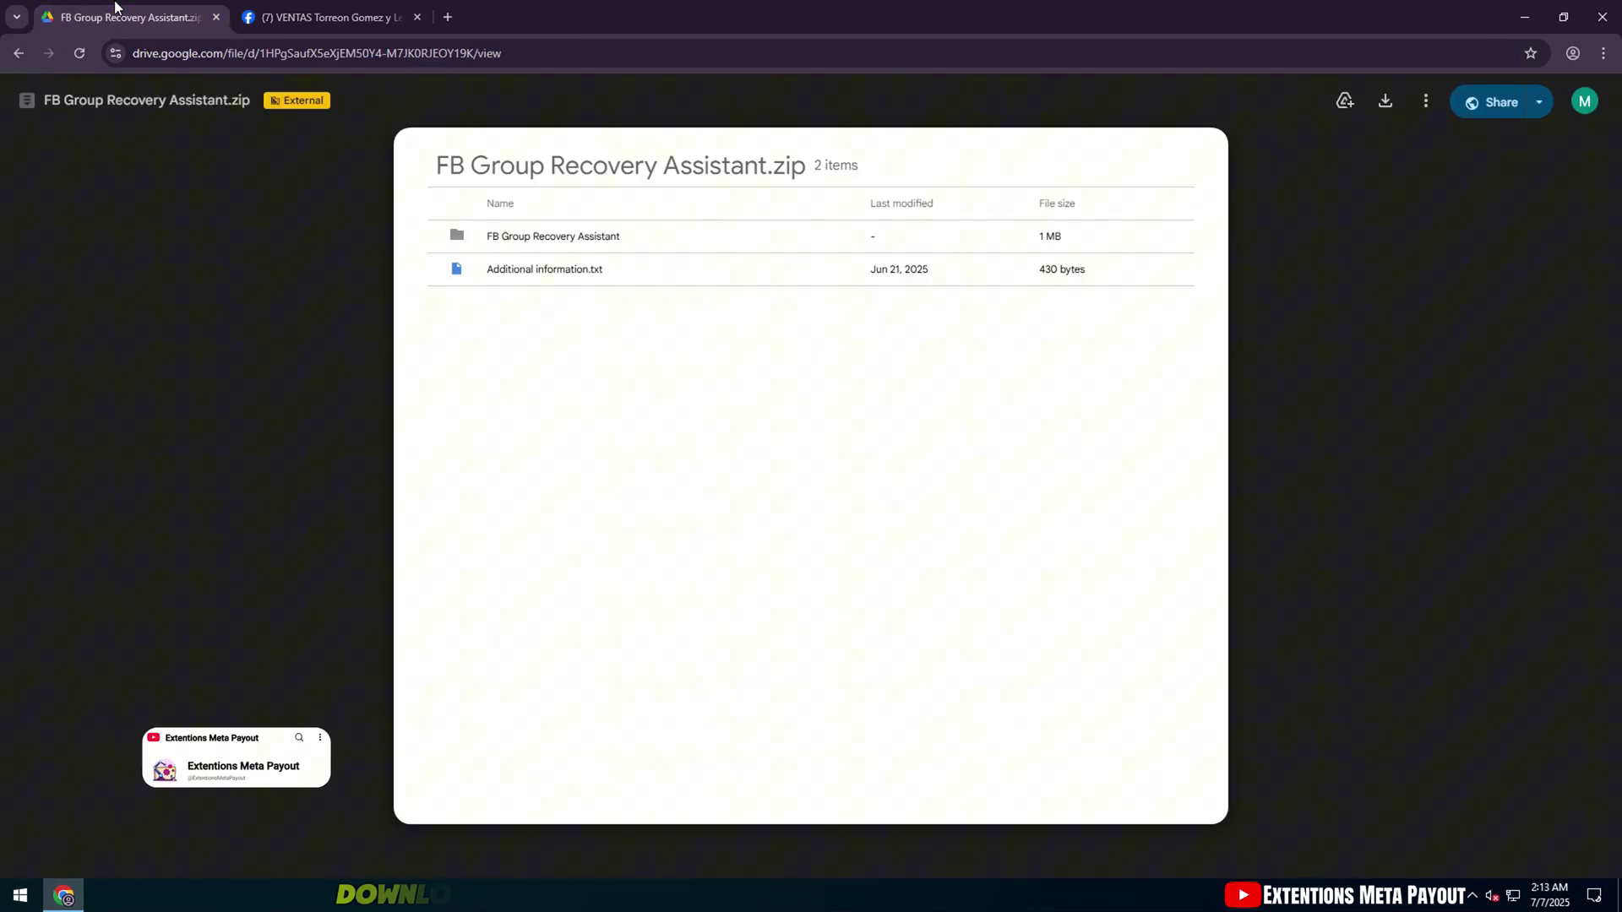
triple_click(498, 174)
click(547, 144)
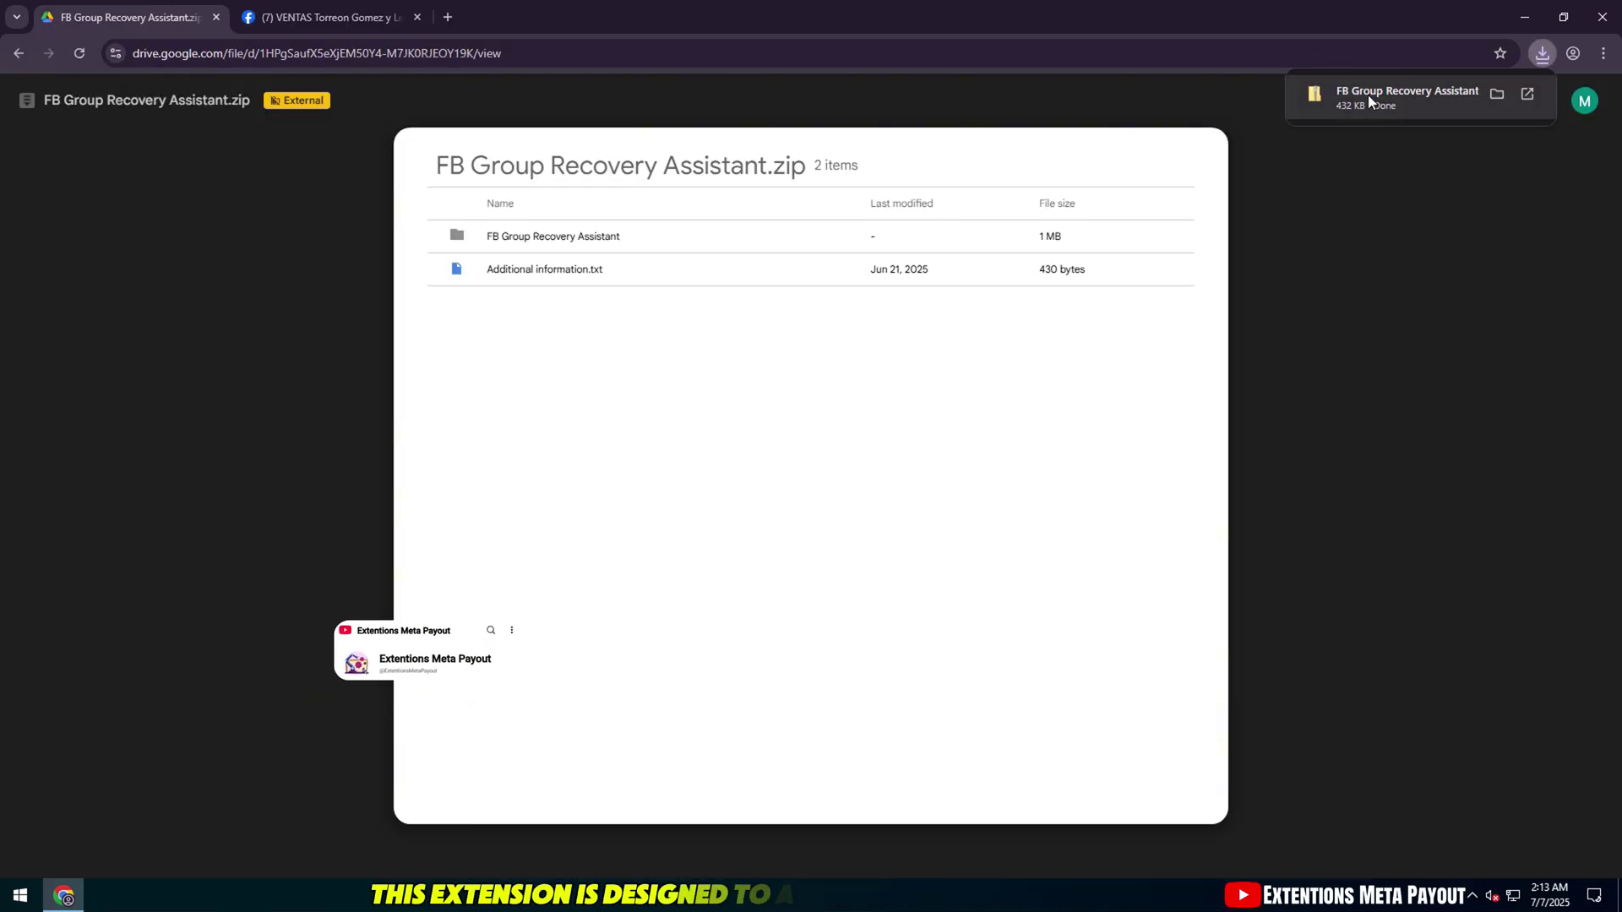
Open Chrome's extension management page and enable Developer mode.
click(1604, 53)
mouse_move(1391, 376)
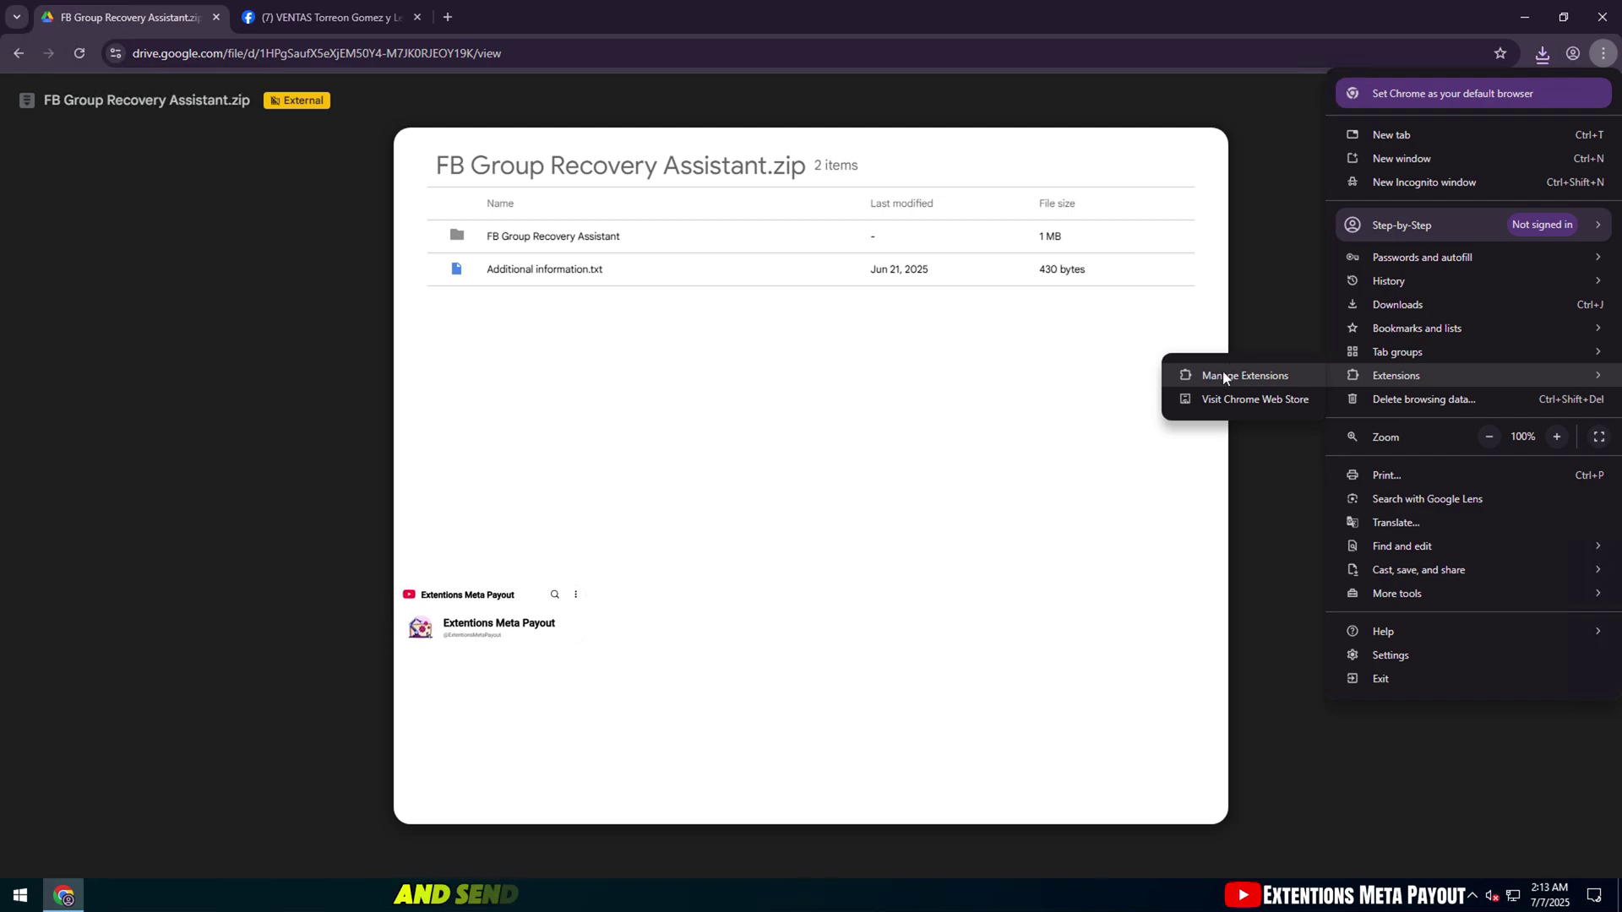
click(1216, 375)
click(1601, 99)
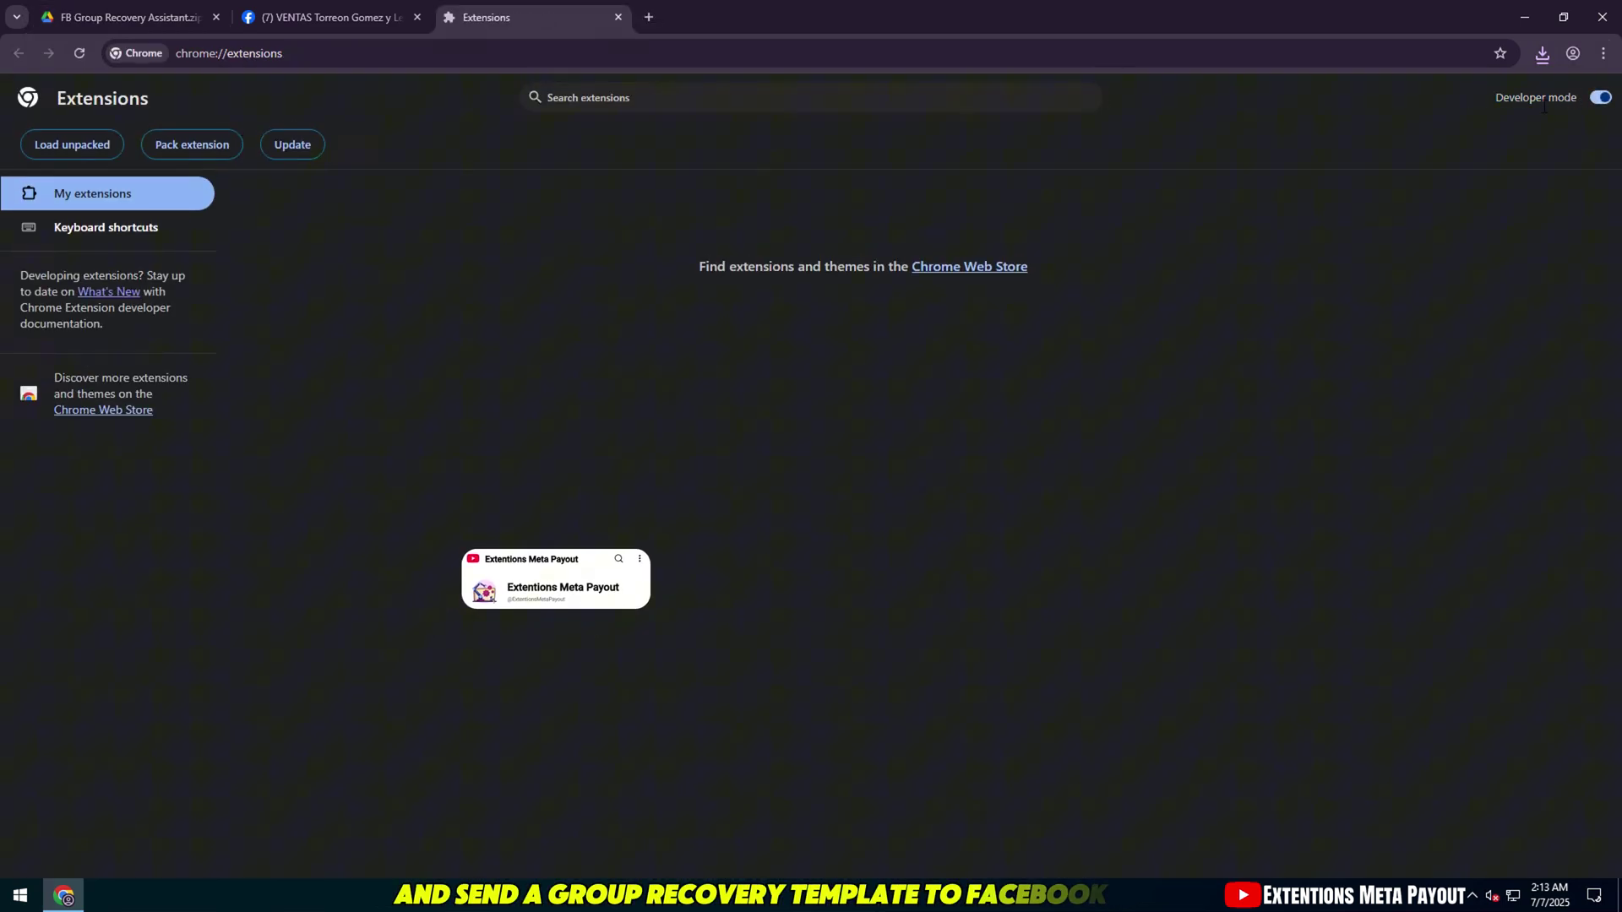
triple_click(1525, 102)
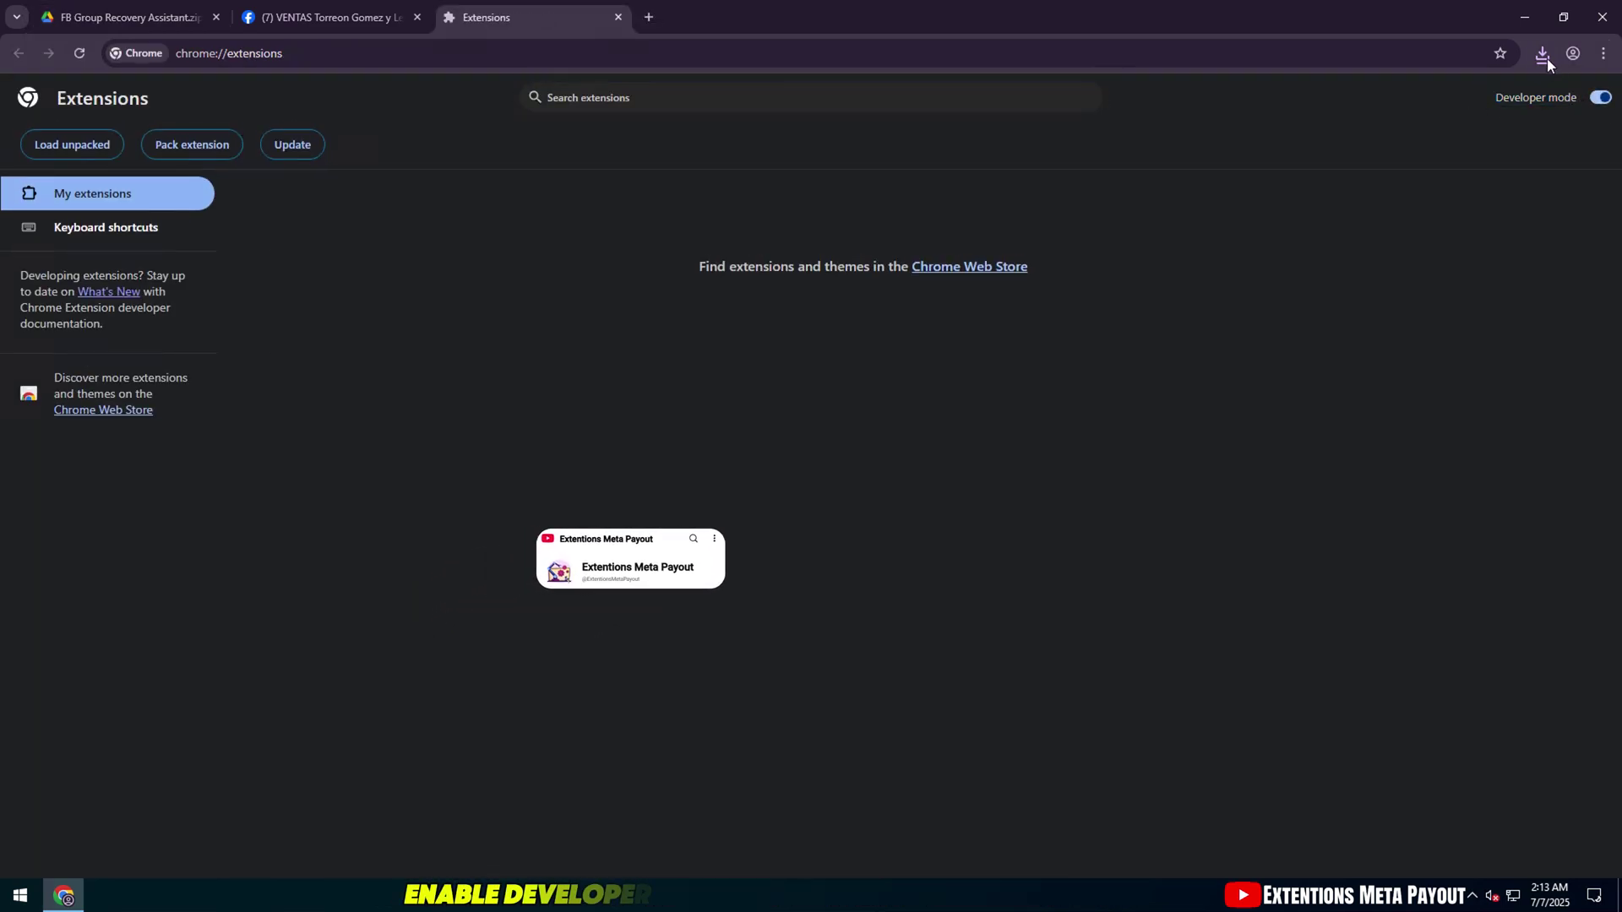
Locate the downloaded FB Group Recovery Assistant zip in Downloads and extract it to a folder of the same name there.
click(1542, 55)
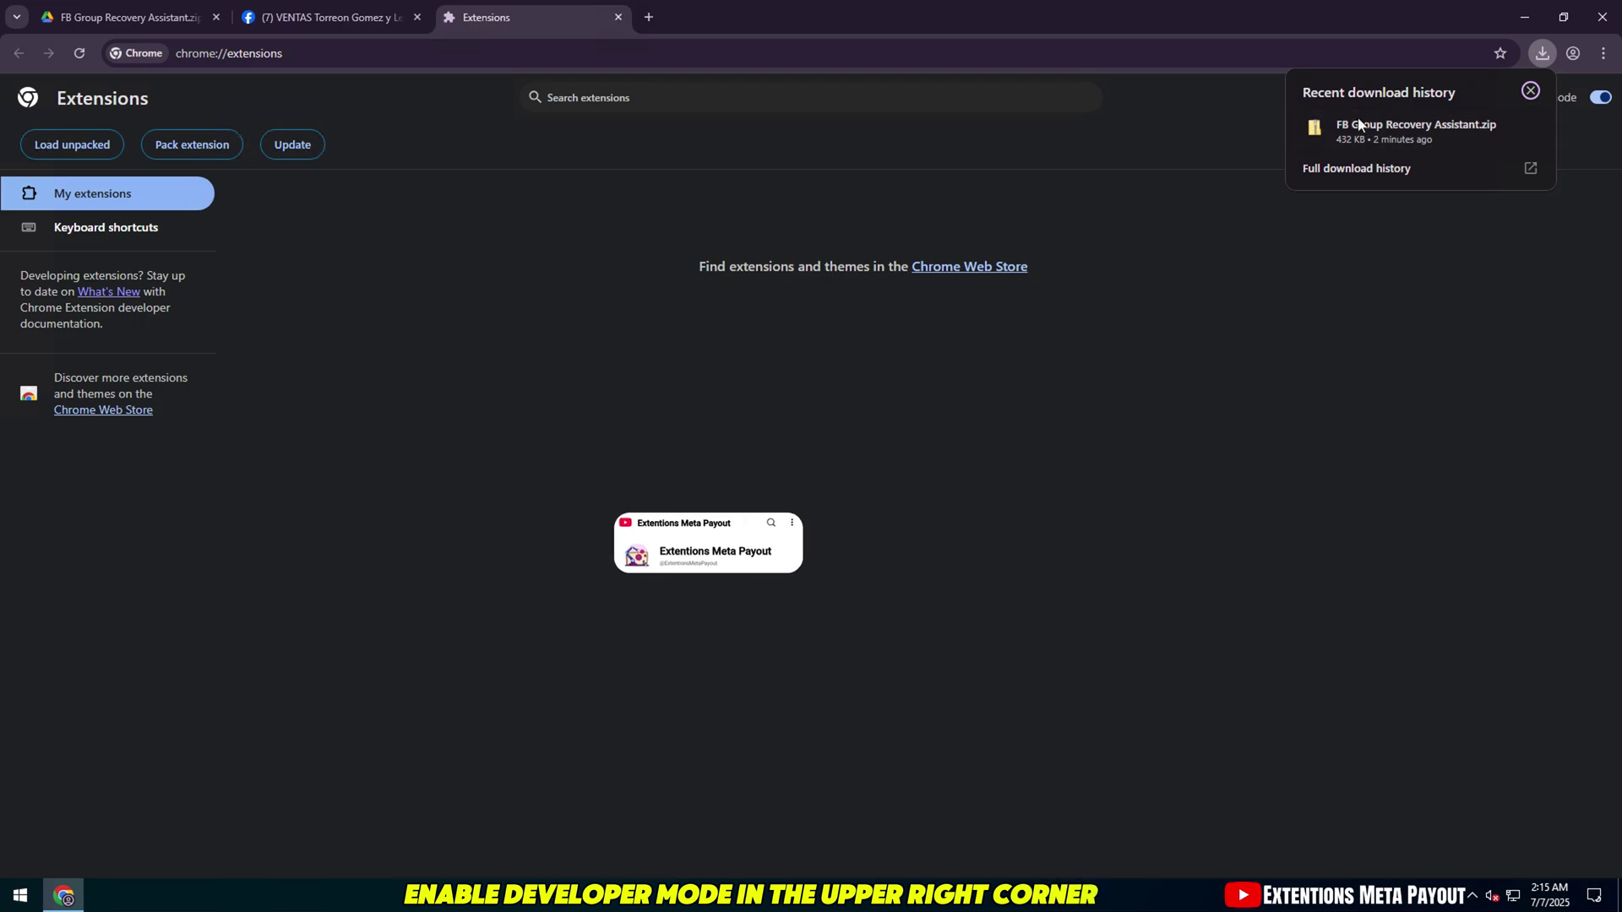
click(1495, 128)
click(786, 446)
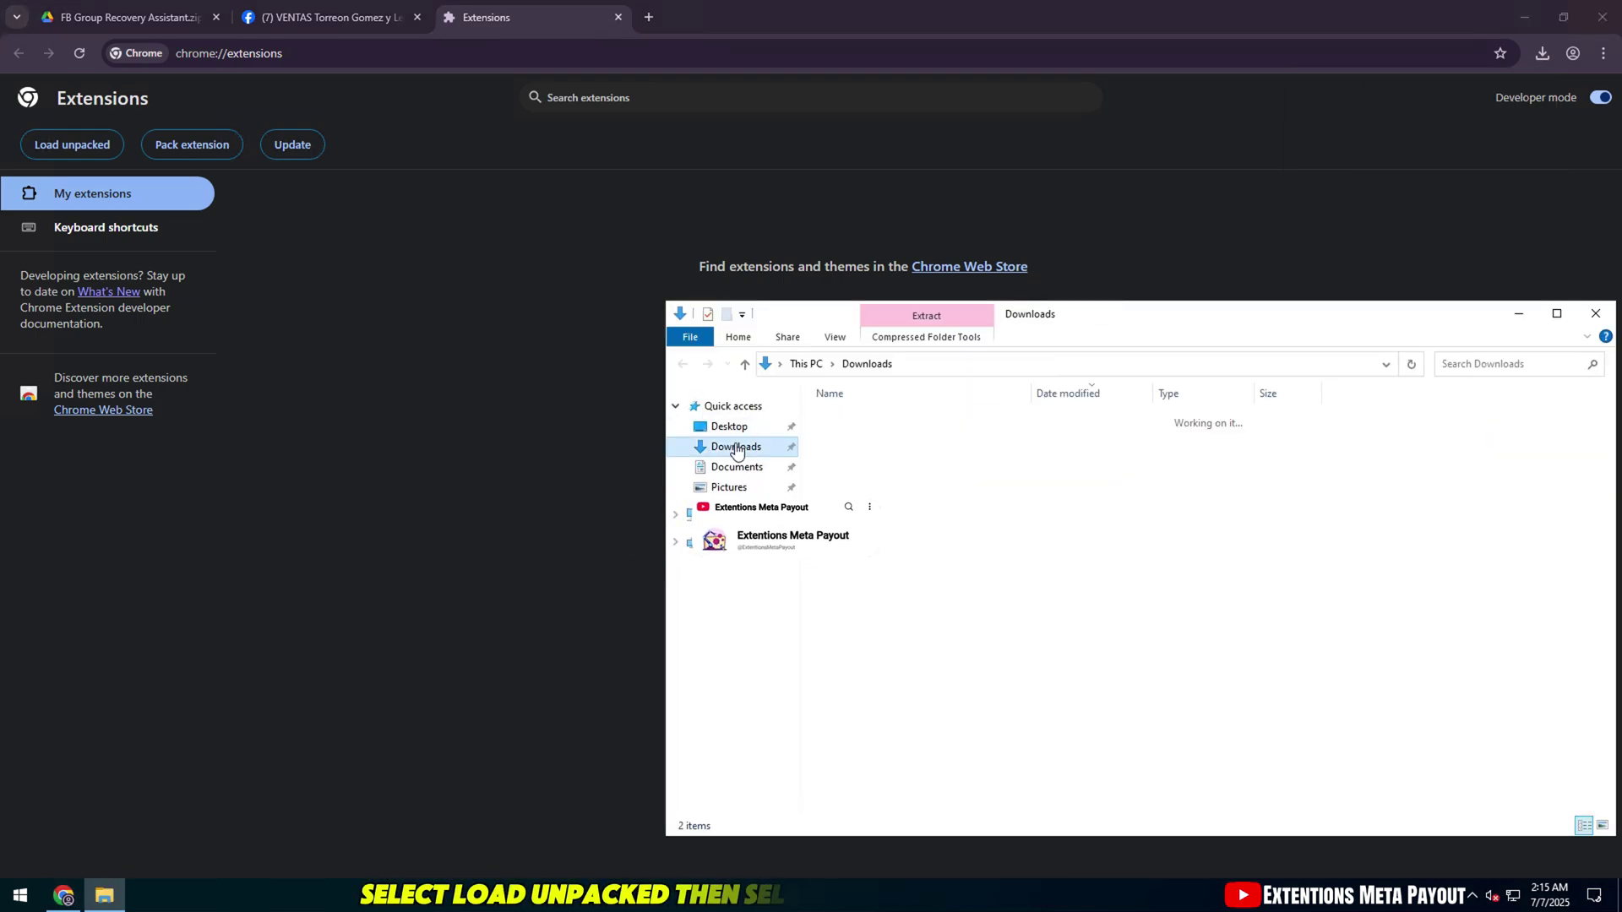
click(854, 442)
right_click(860, 442)
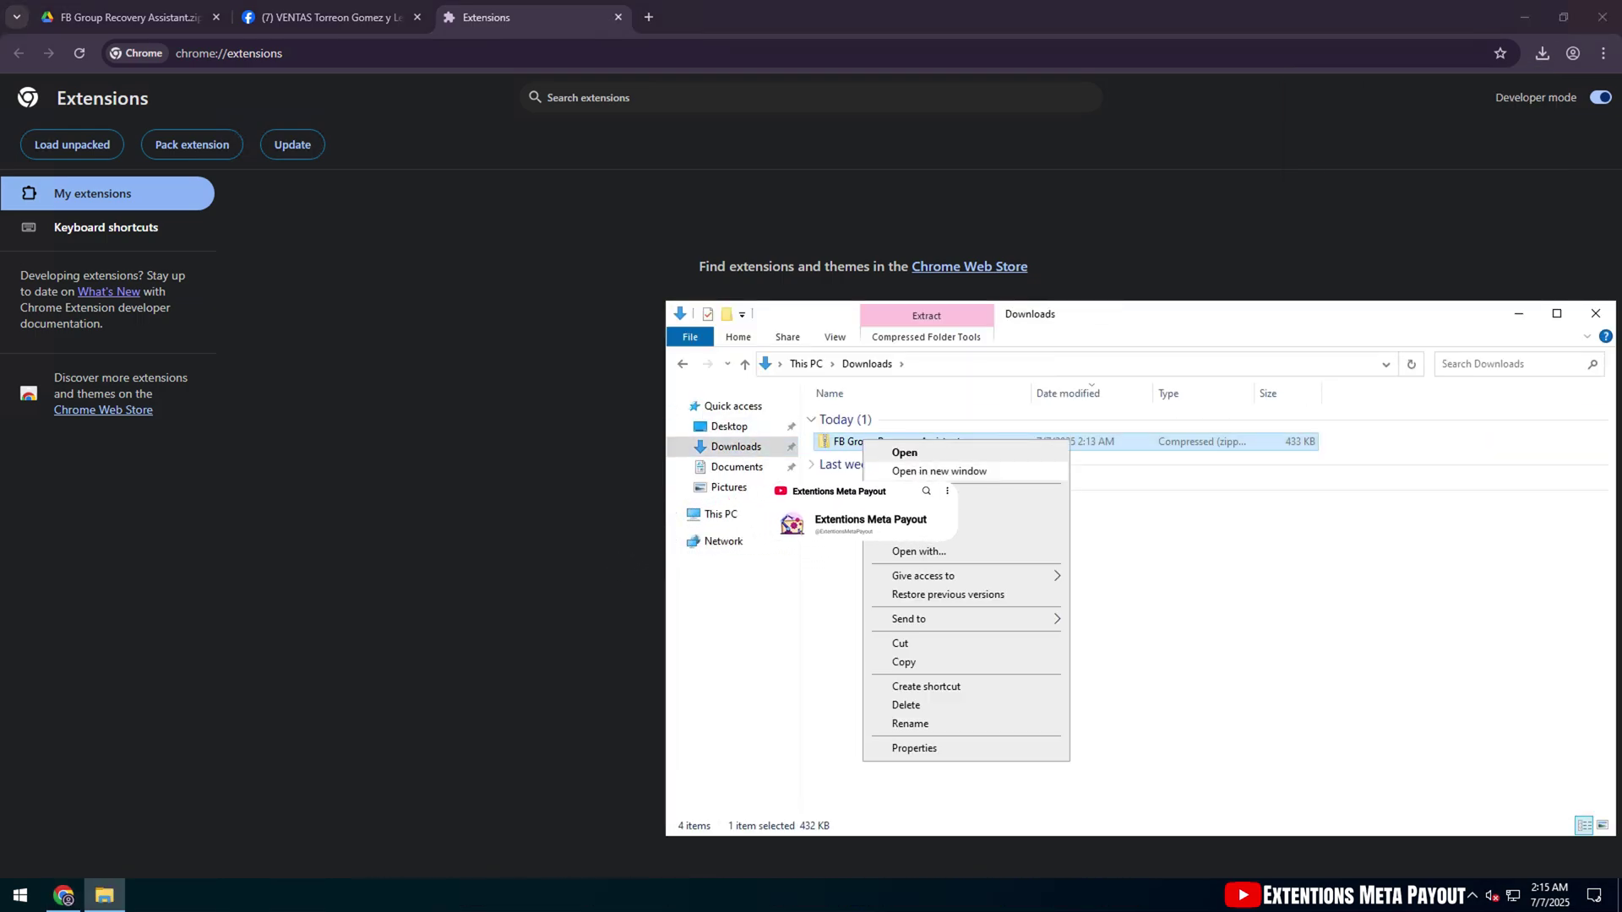
click(921, 495)
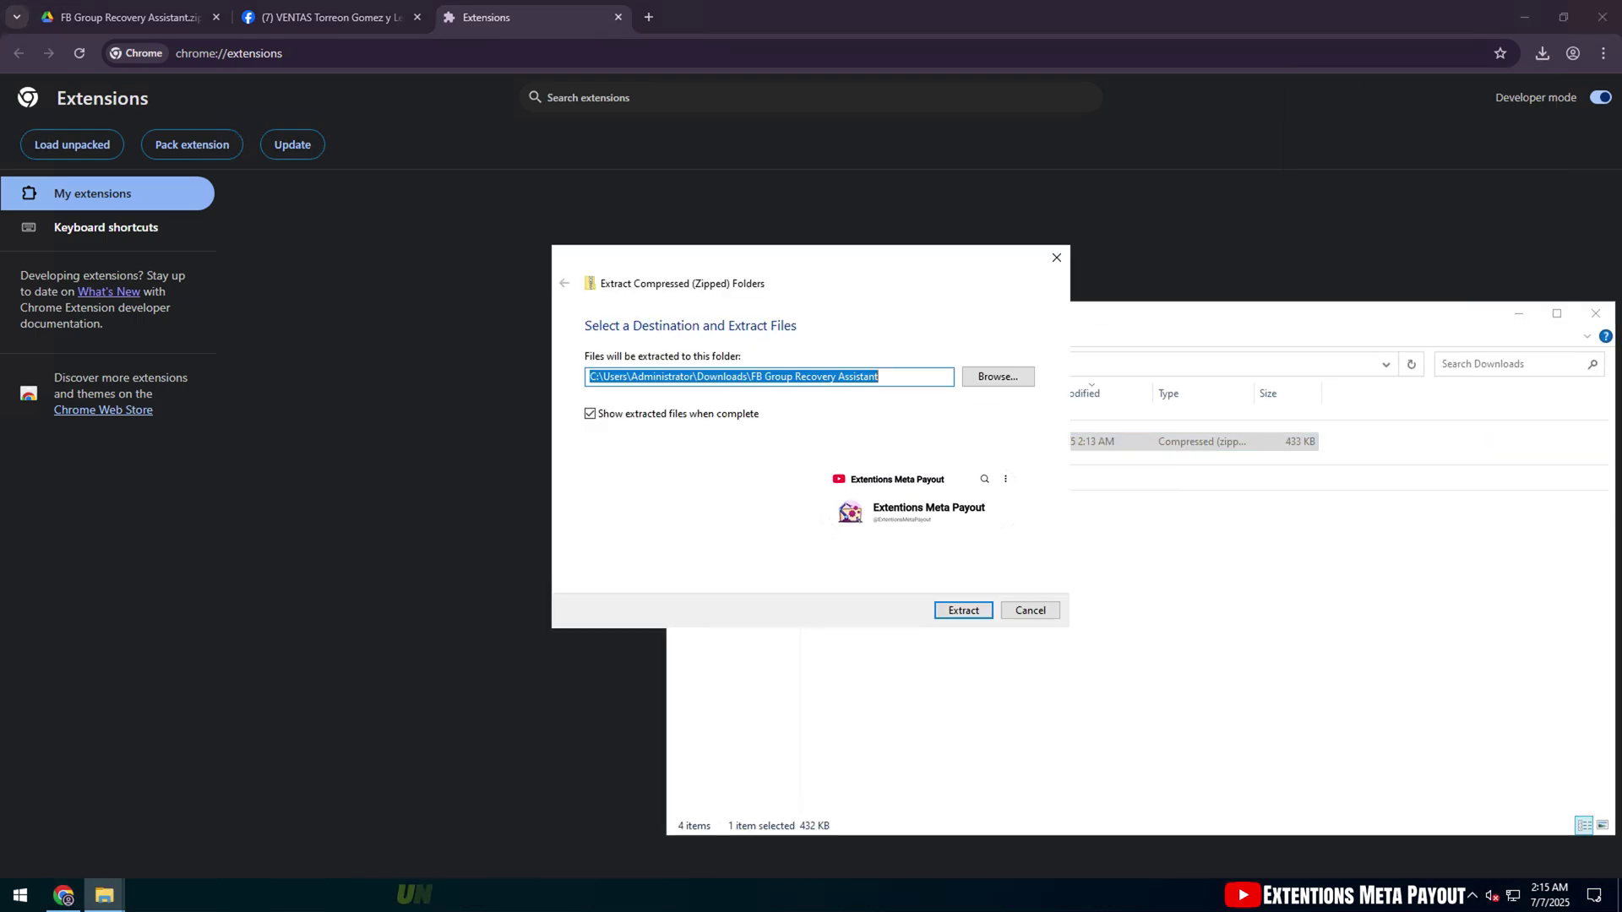
click(962, 605)
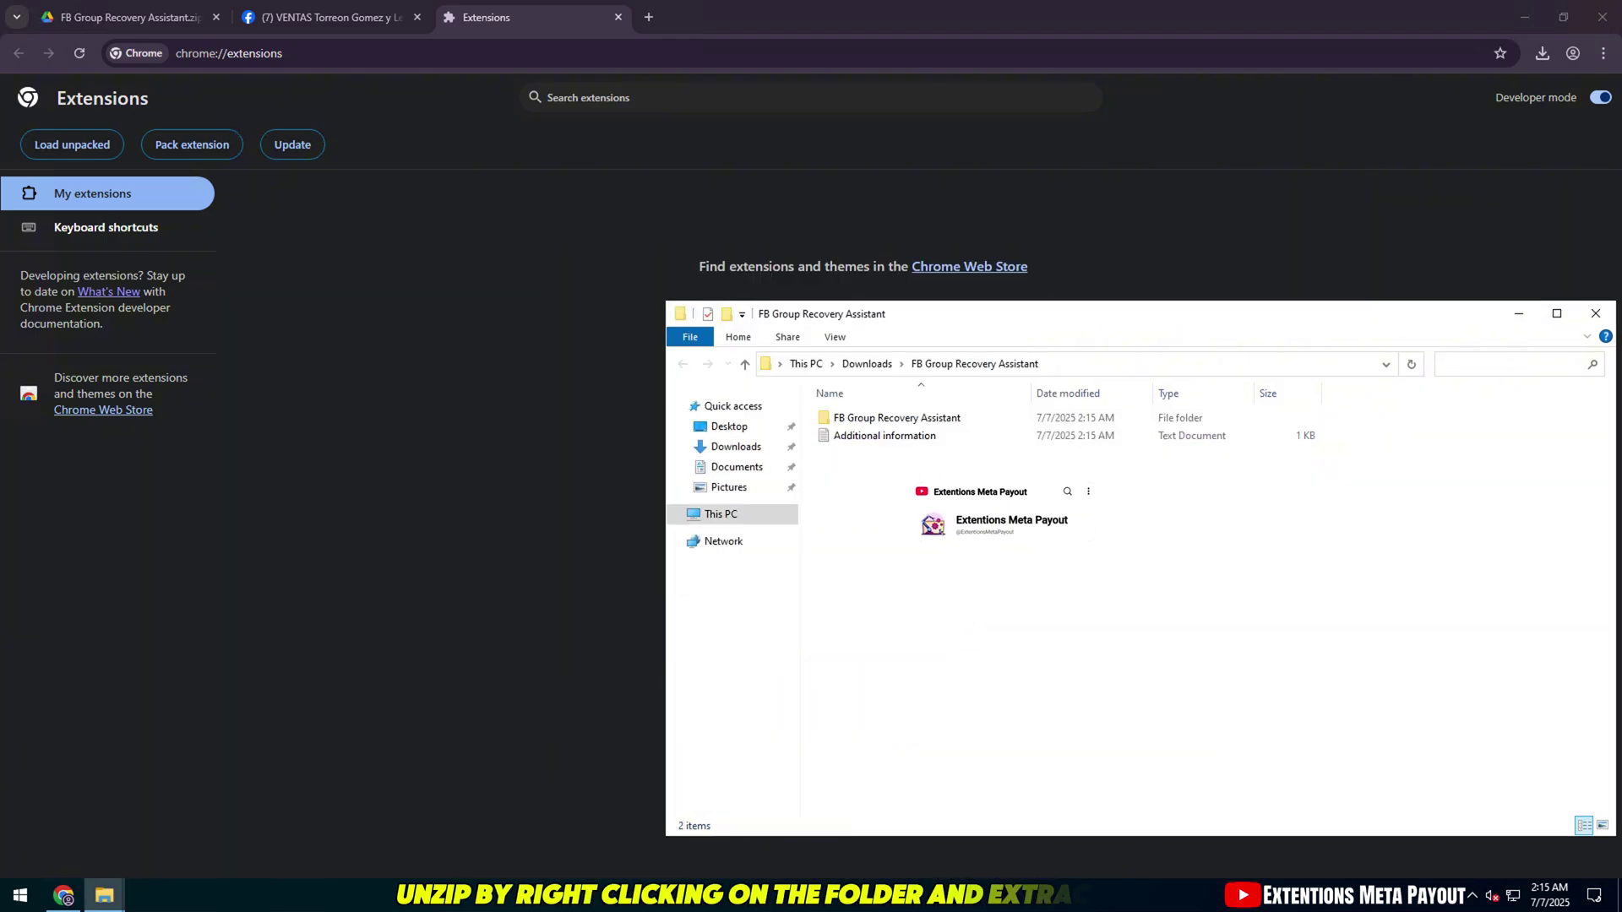
Install the extracted inner FB Group Recovery Assistant folder as an unpacked extension and read its description.
click(962, 419)
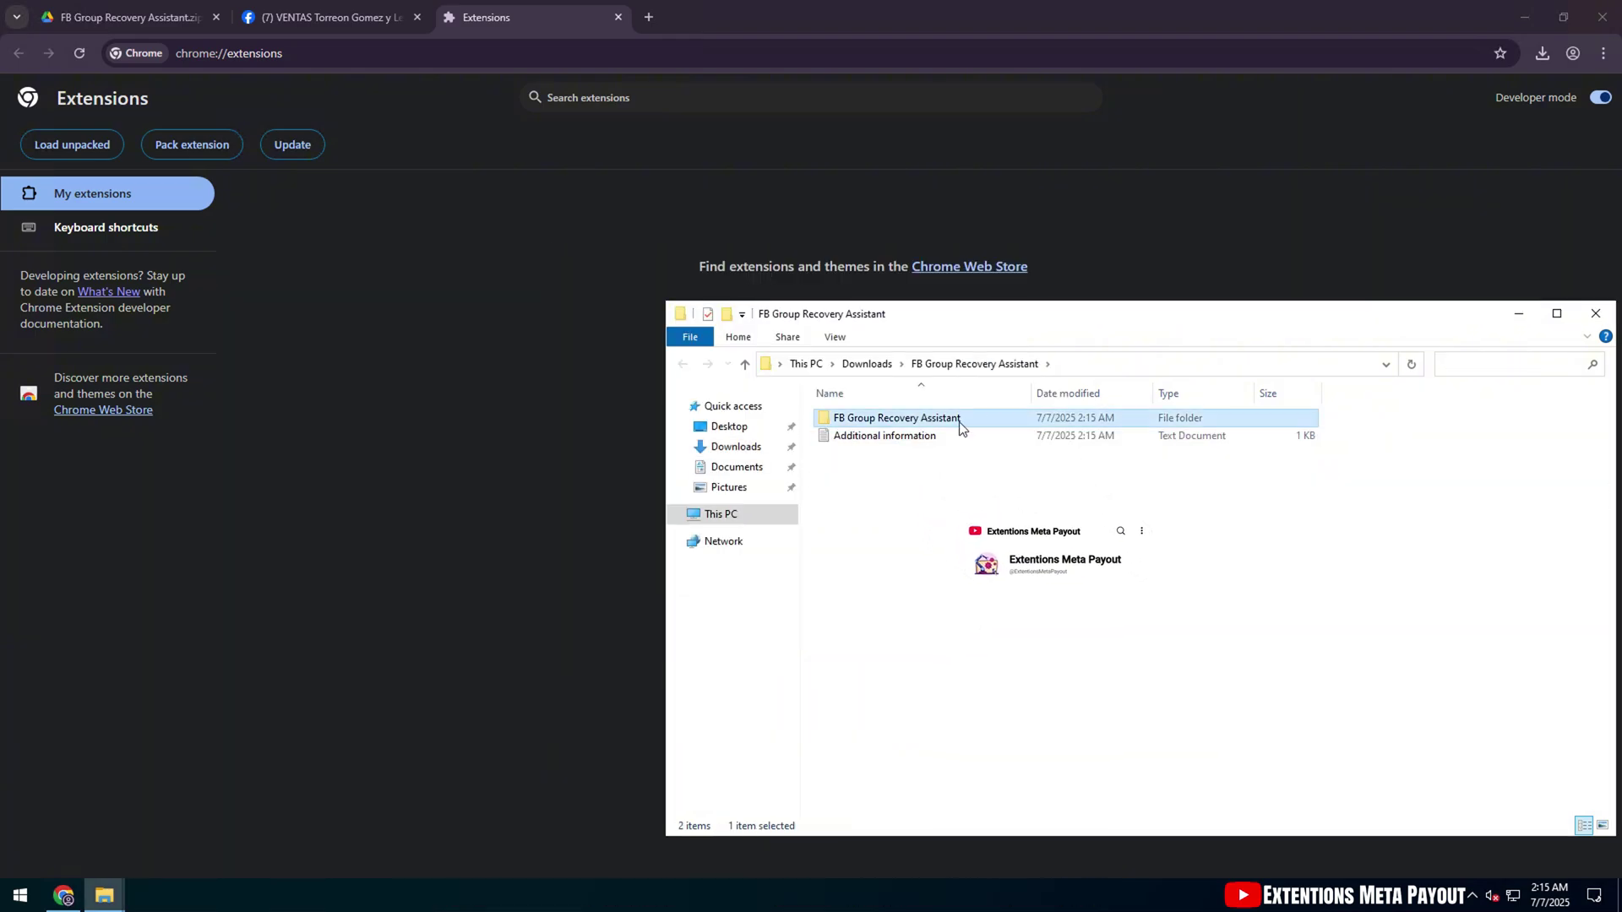
drag(1044, 422, 467, 346)
drag(427, 269, 578, 311)
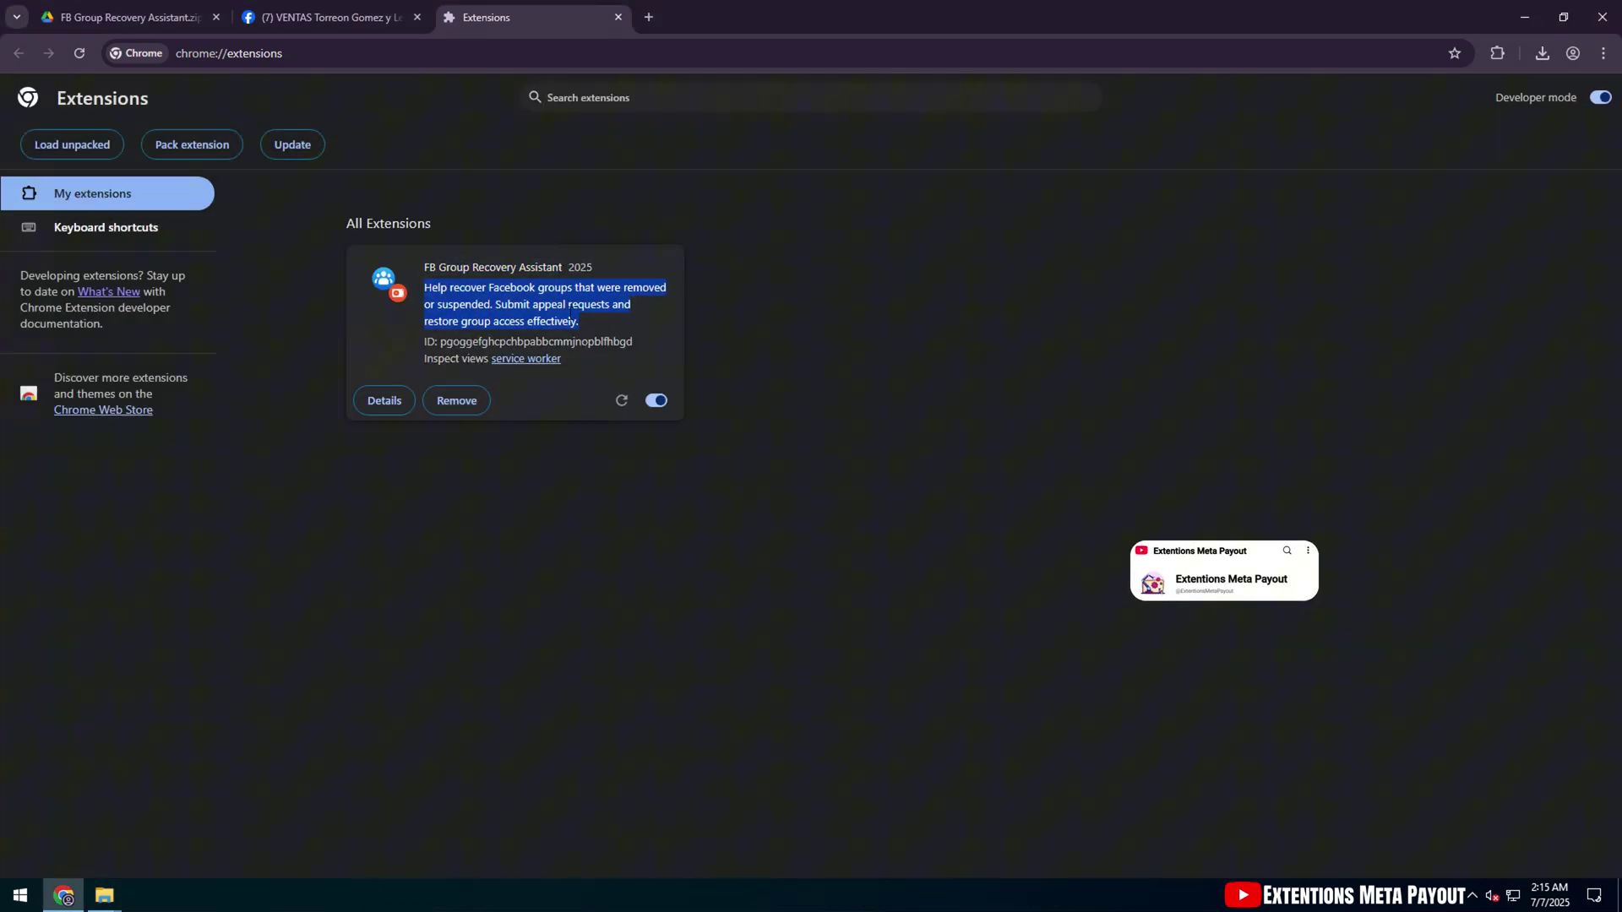
Reload the FB Group Recovery Assistant extension and update the installed extensions.
click(619, 401)
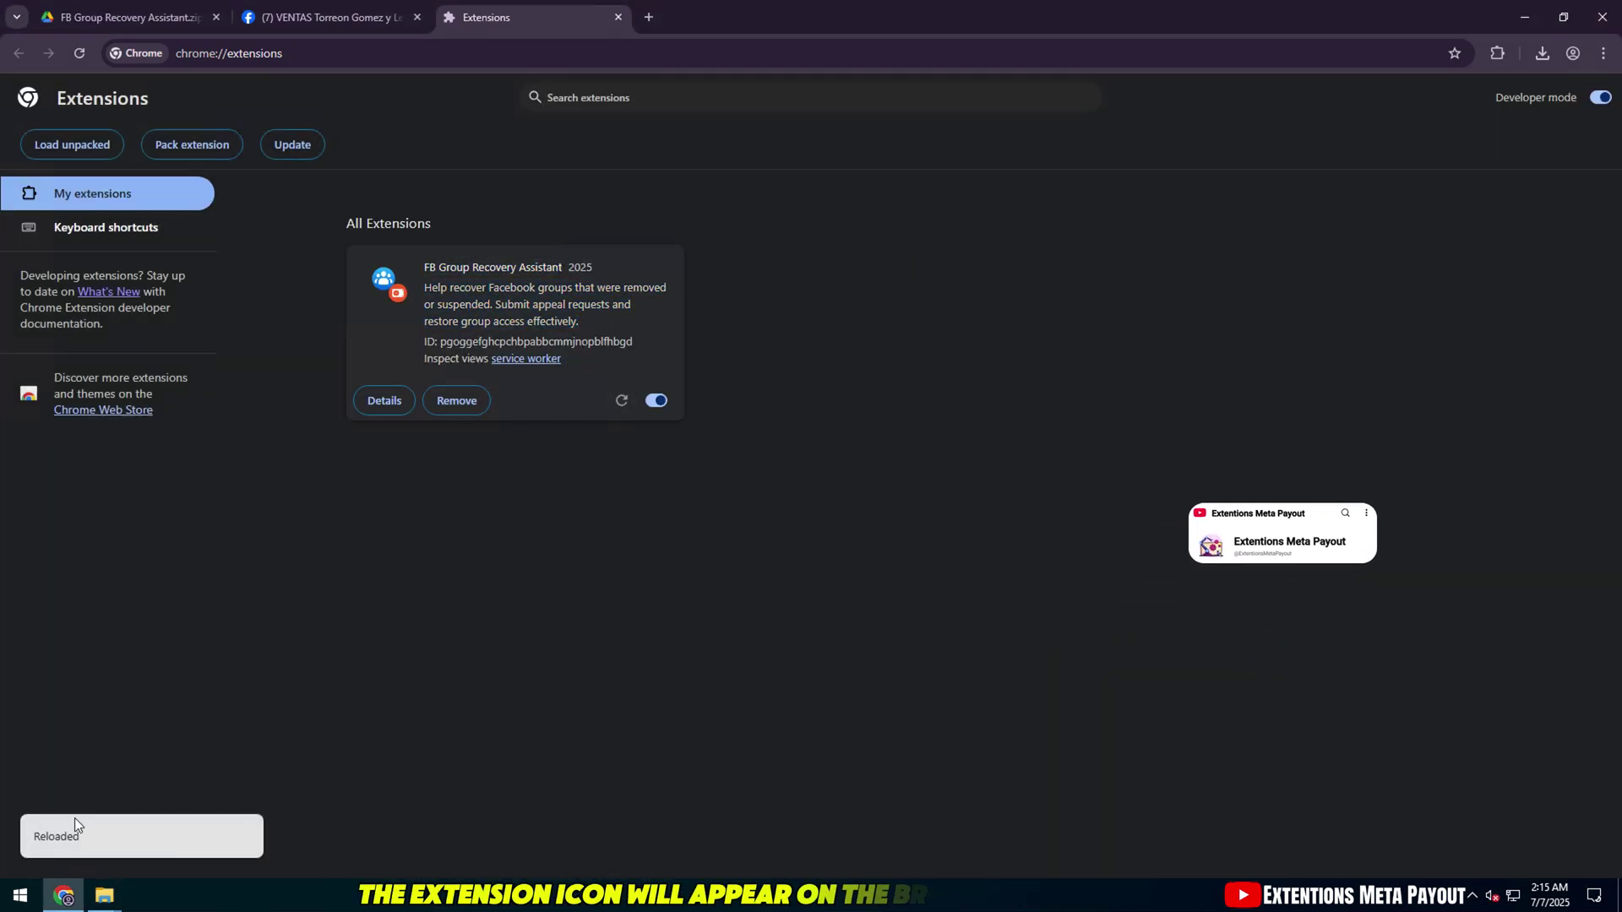
double_click(74, 832)
click(298, 149)
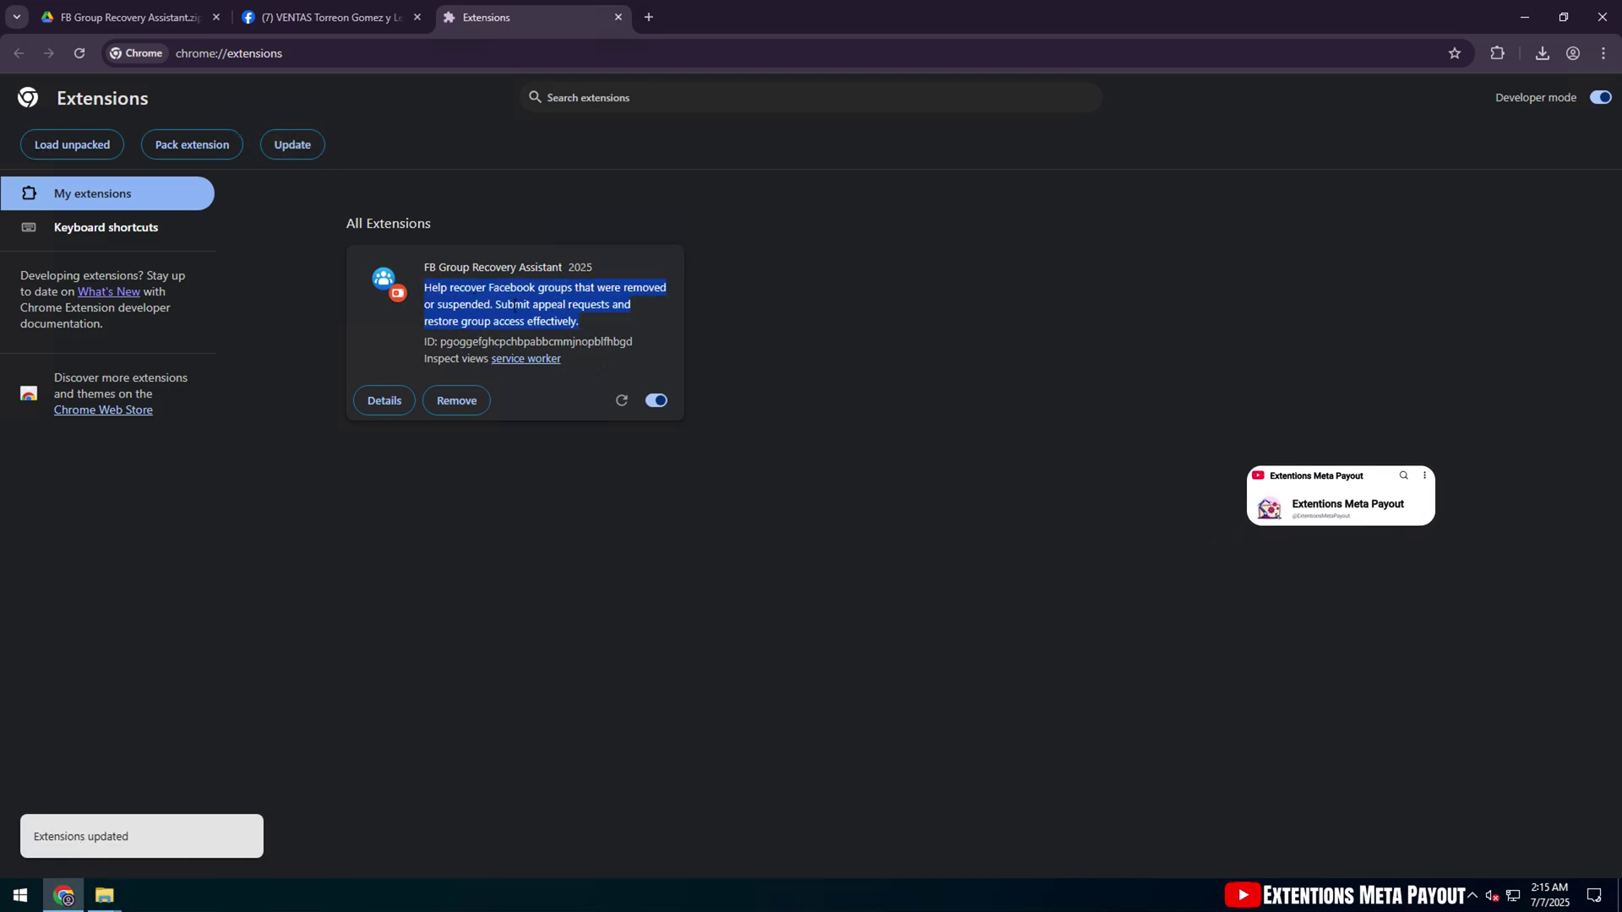
Pin the FB Group Recovery Assistant extension to the browser toolbar and open its appeal form.
click(1496, 56)
click(1437, 186)
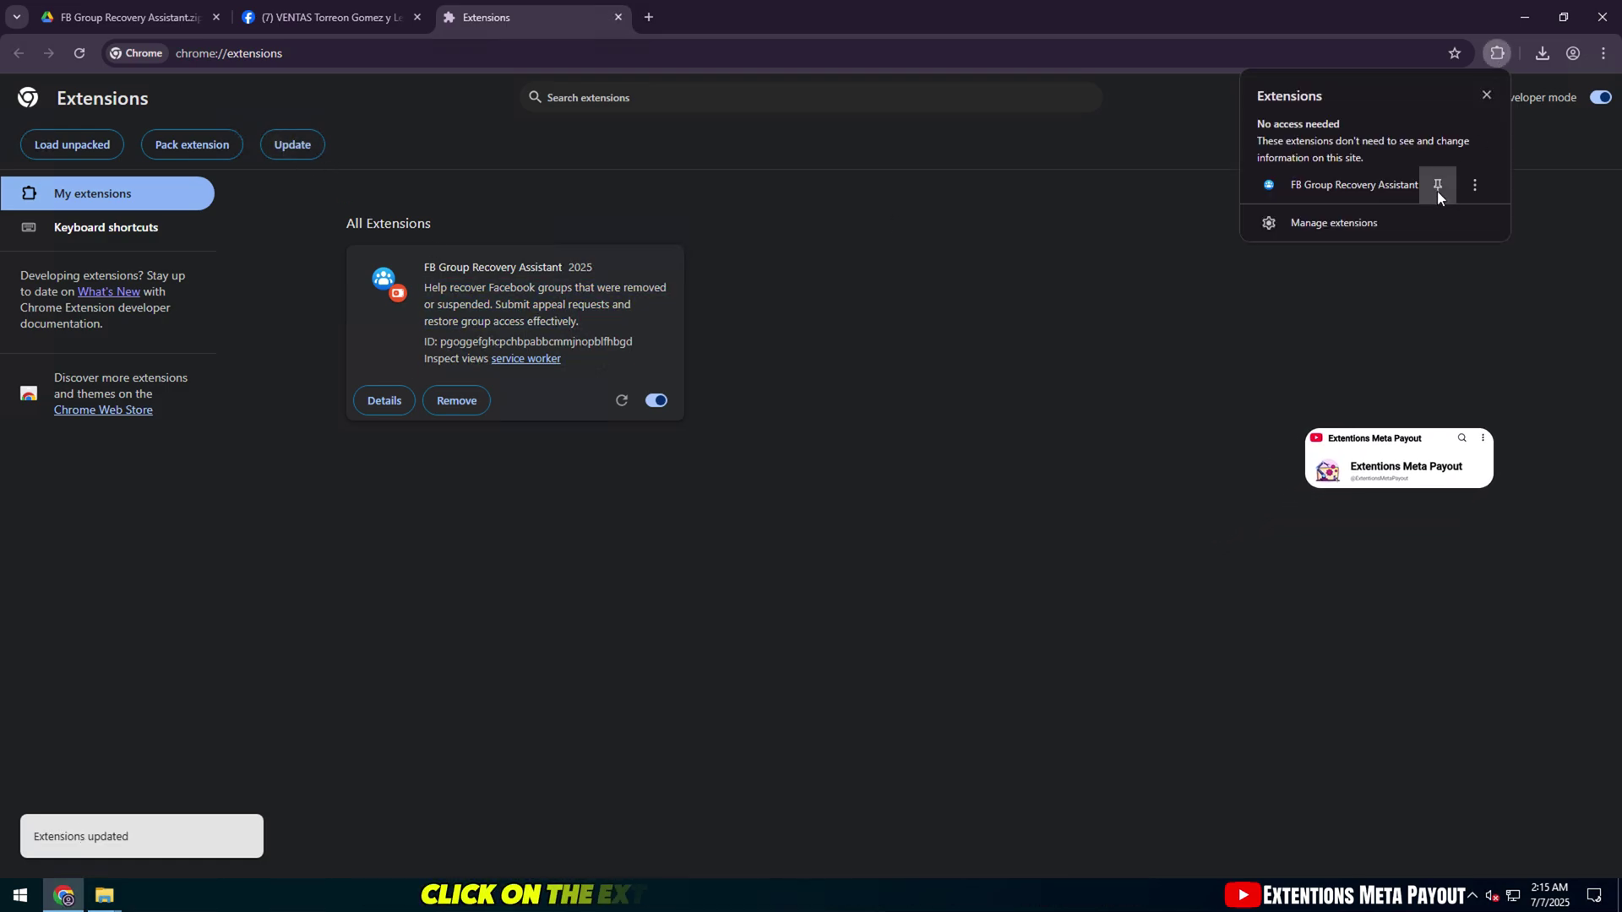
click(1315, 185)
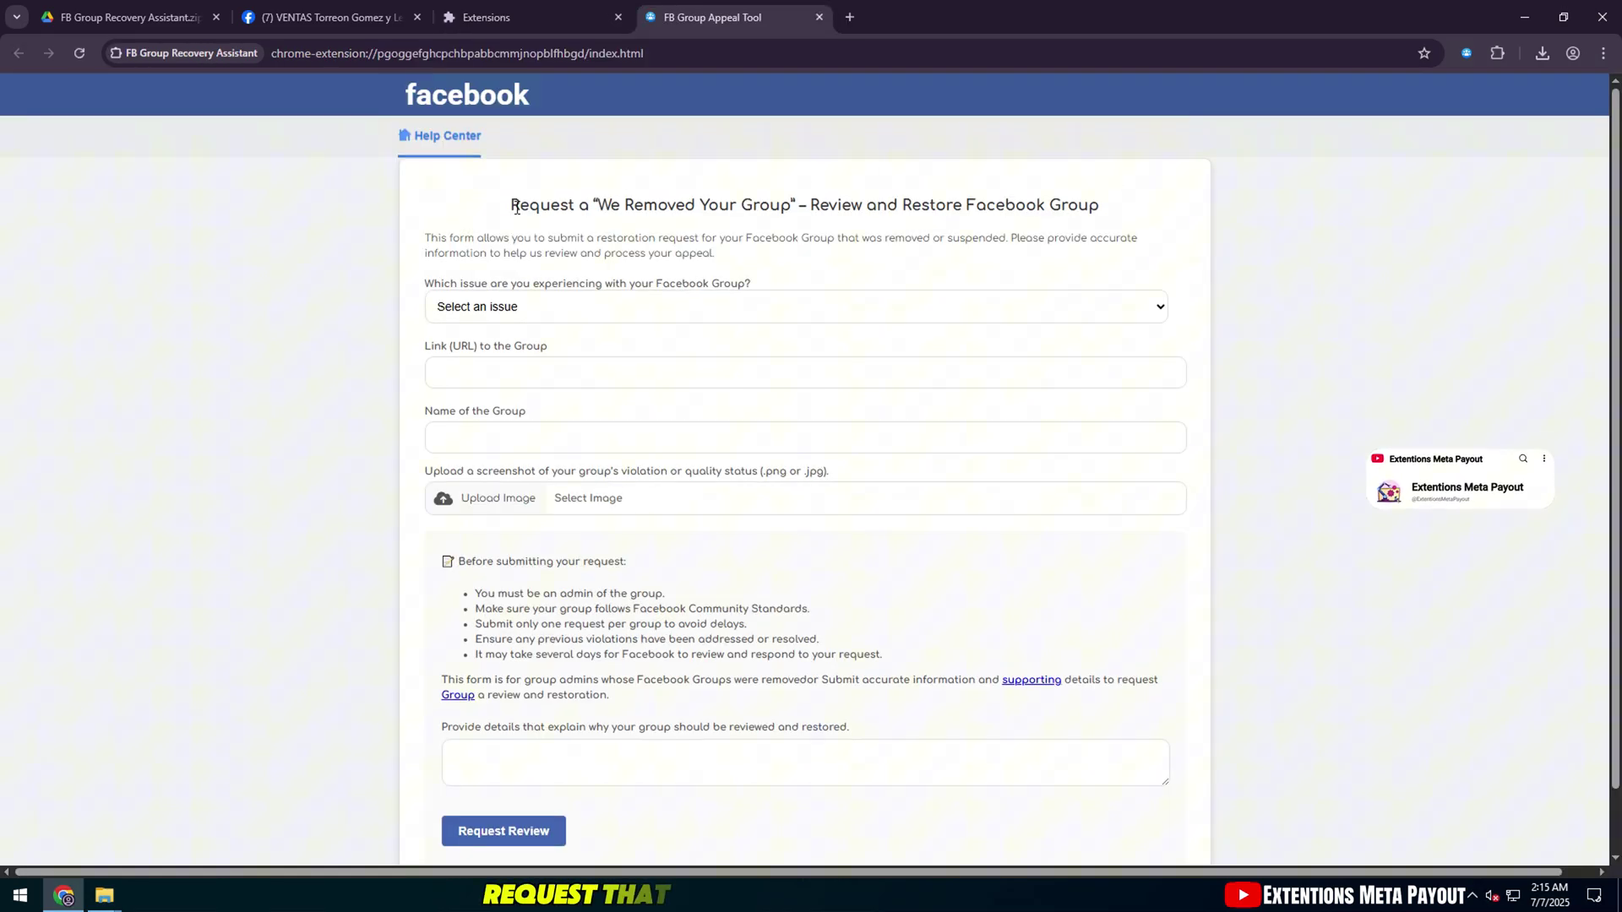
Read the appeal form's introduction and set the group issue to "I believe the group was removed by mistake".
drag(509, 205, 1100, 206)
drag(425, 239, 714, 254)
drag(420, 283, 752, 283)
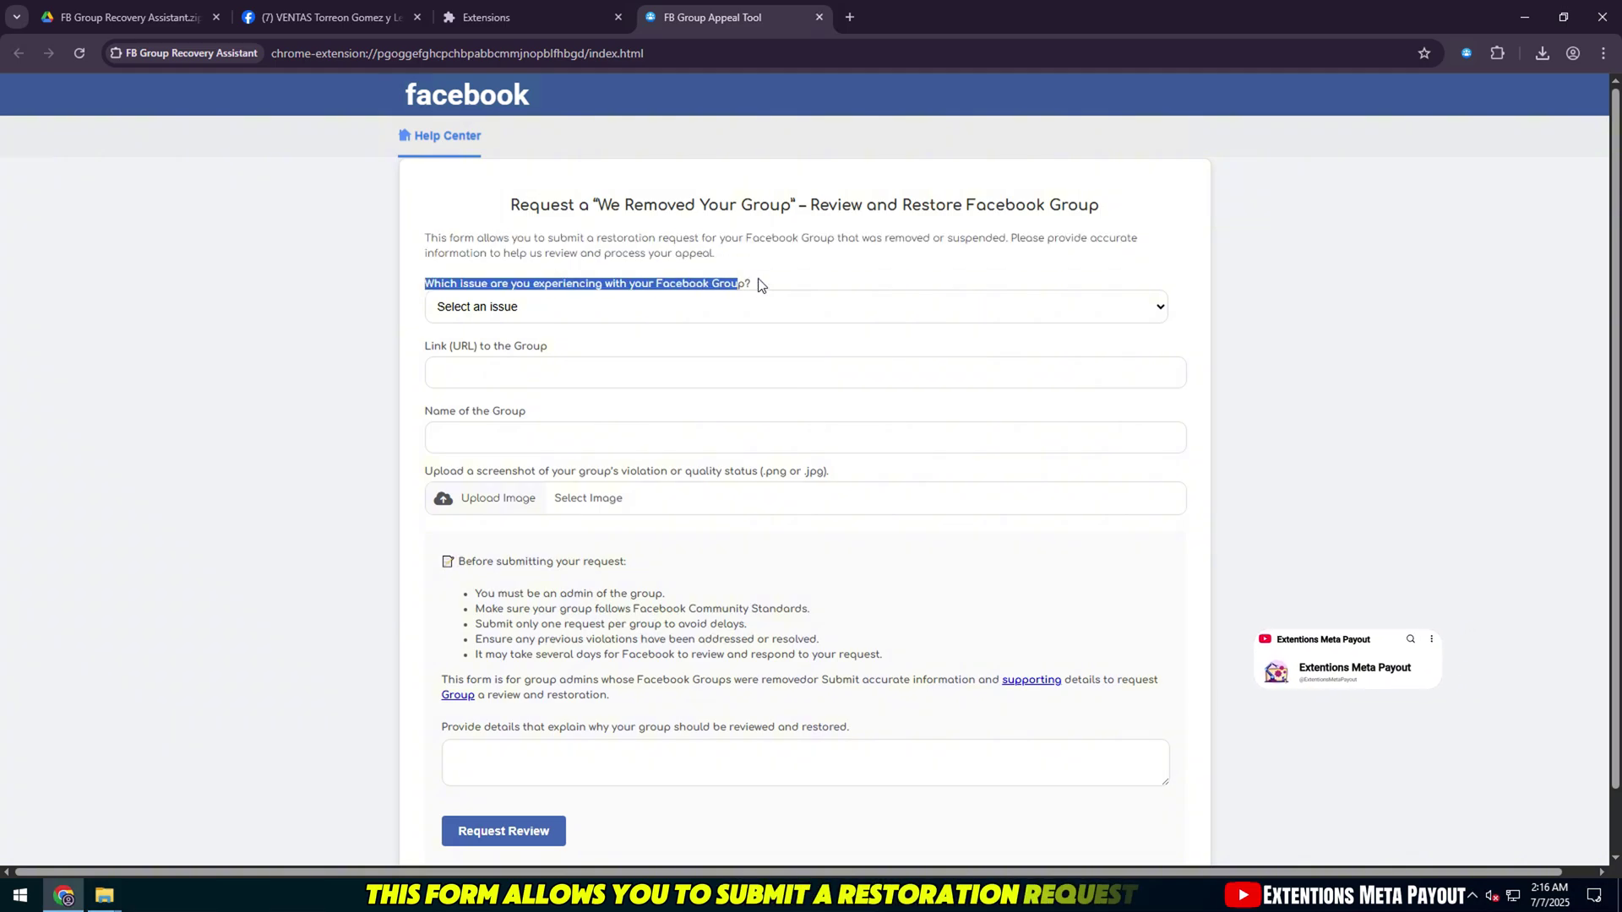
click(549, 309)
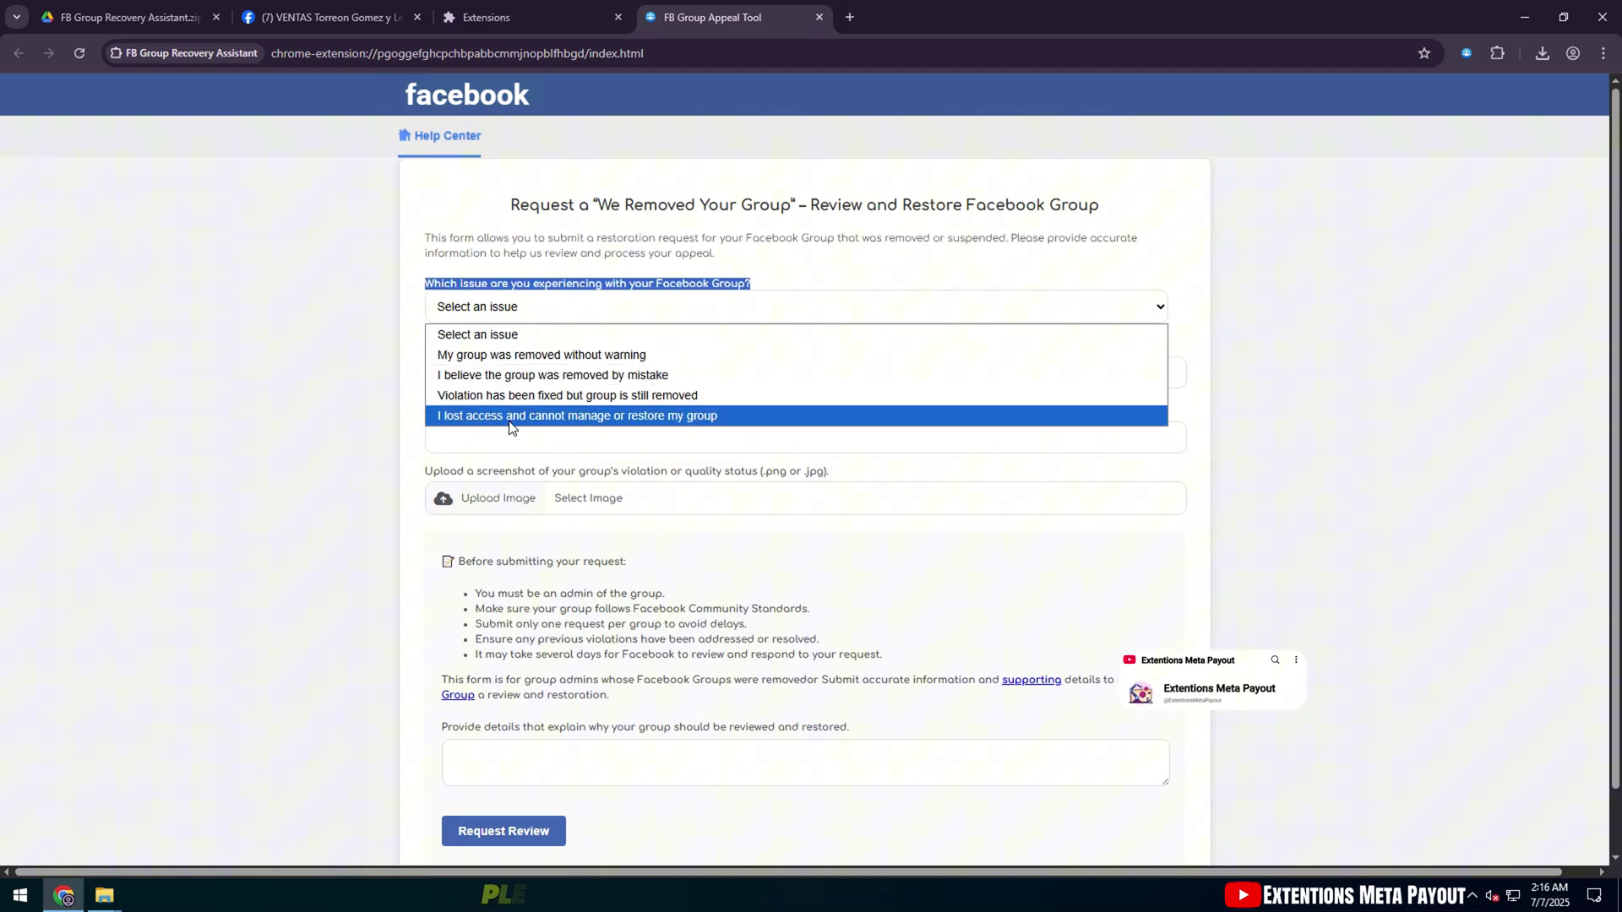
click(541, 355)
click(532, 314)
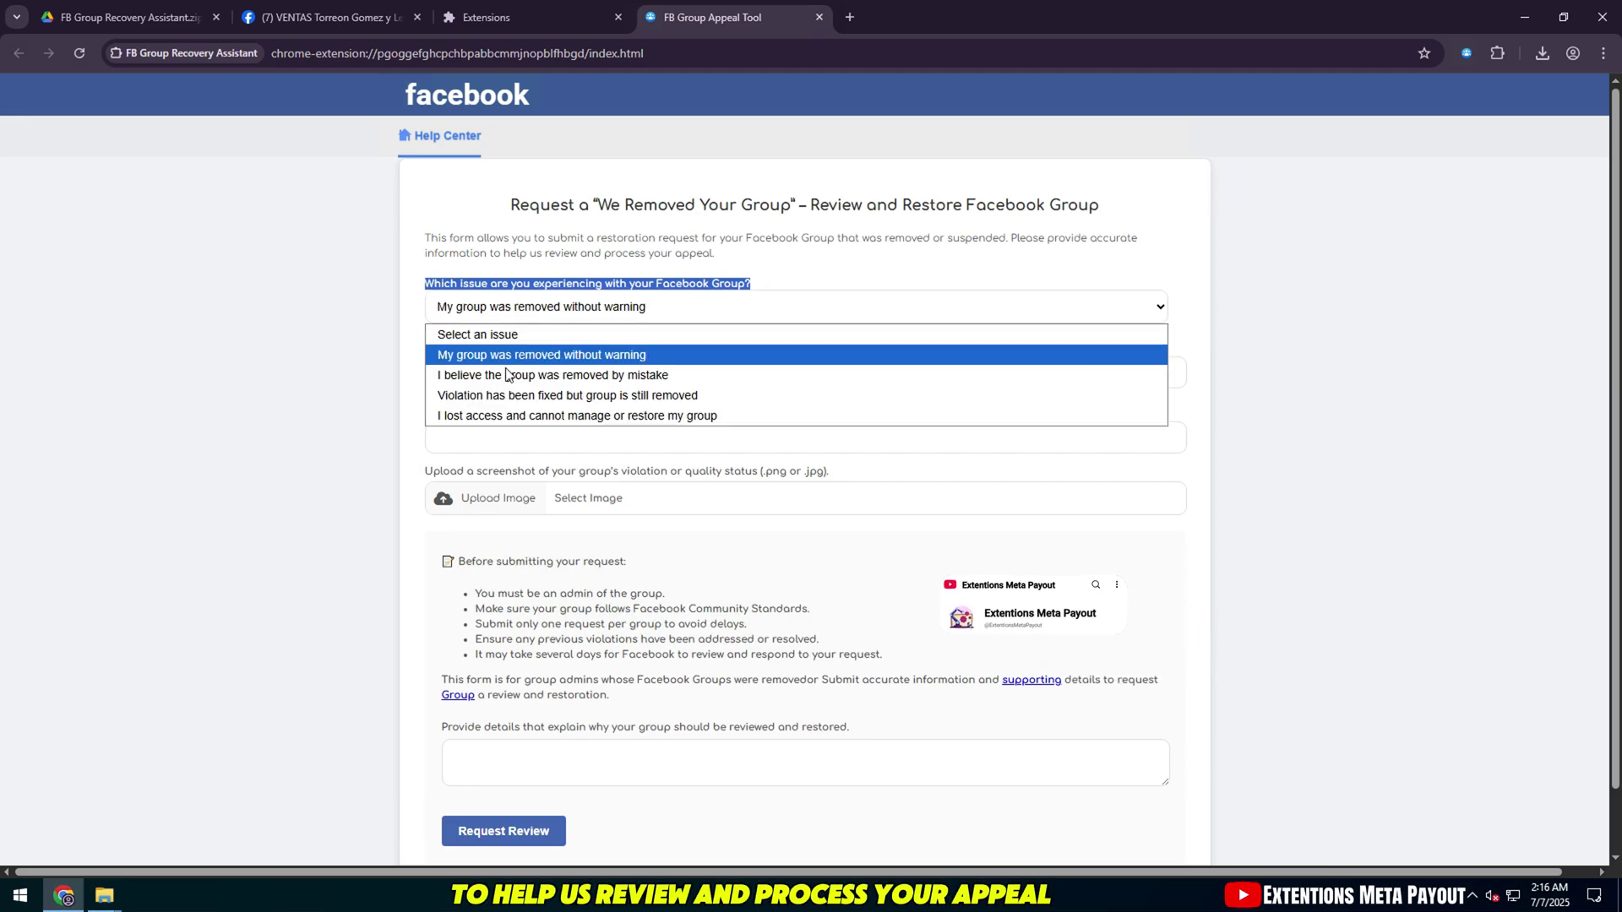
click(522, 372)
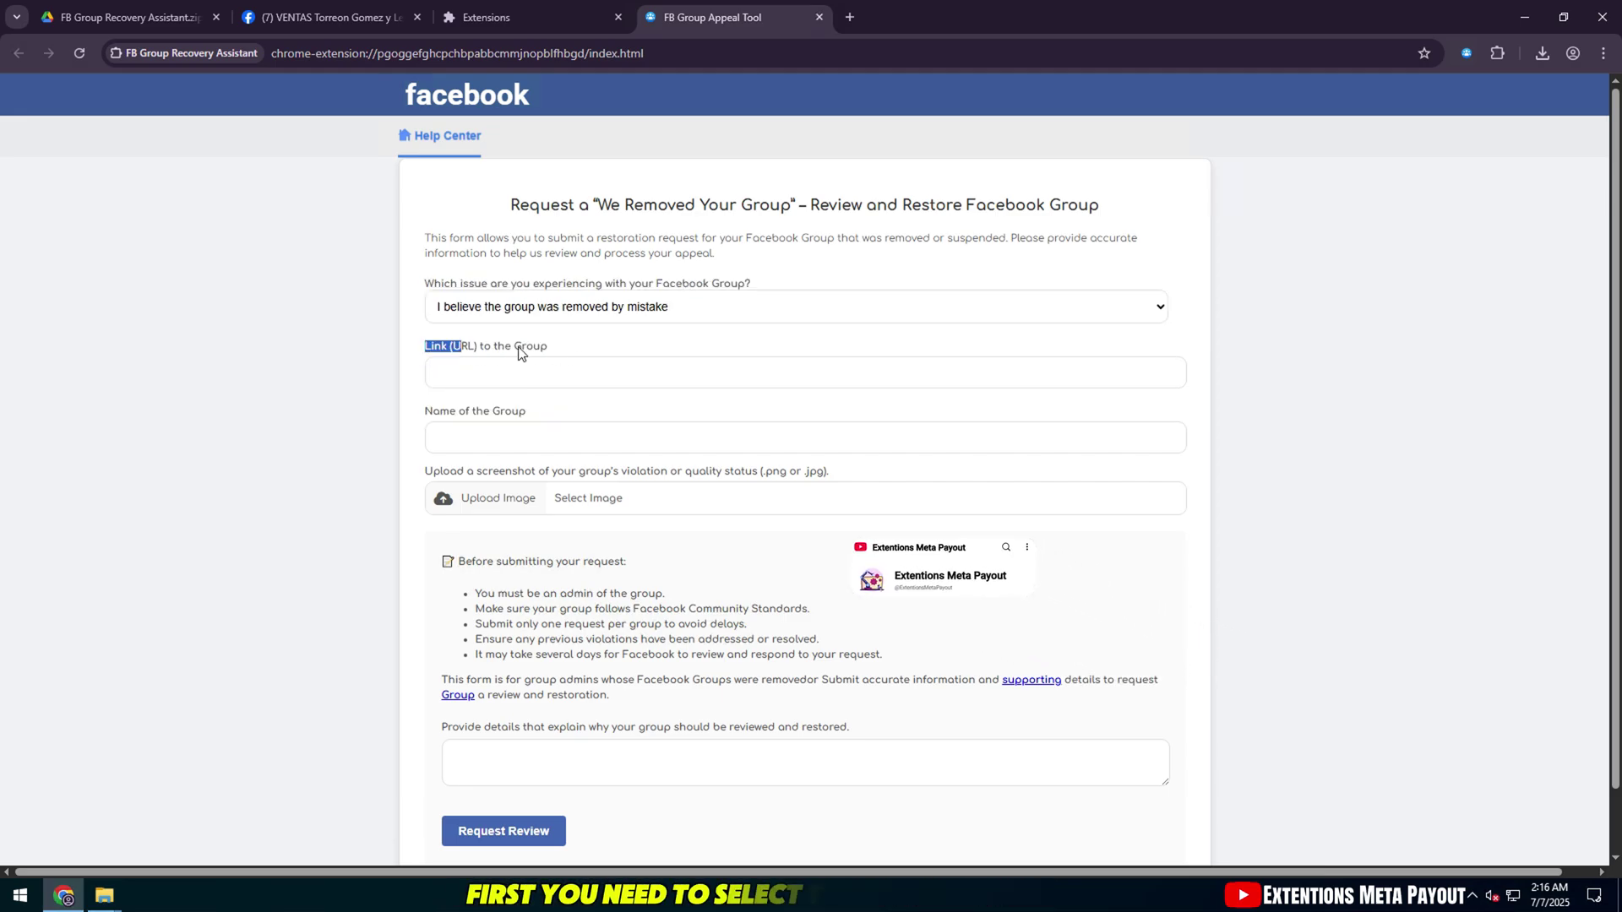
Copy the group's URL from its community home page and paste it as the group link in the appeal form.
click(524, 379)
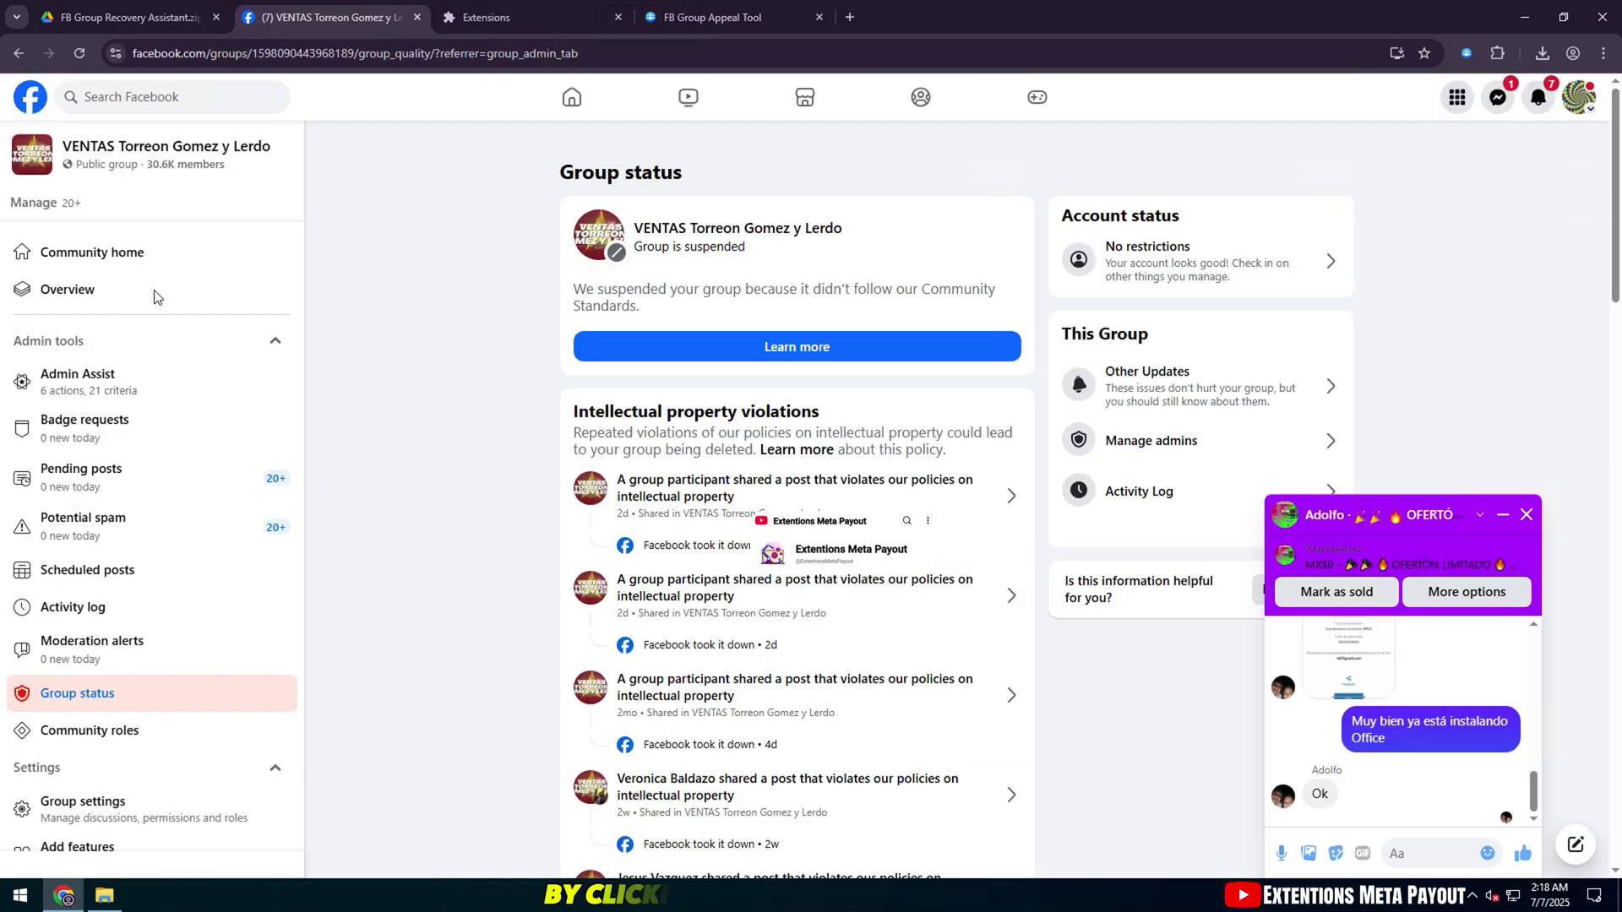
click(93, 252)
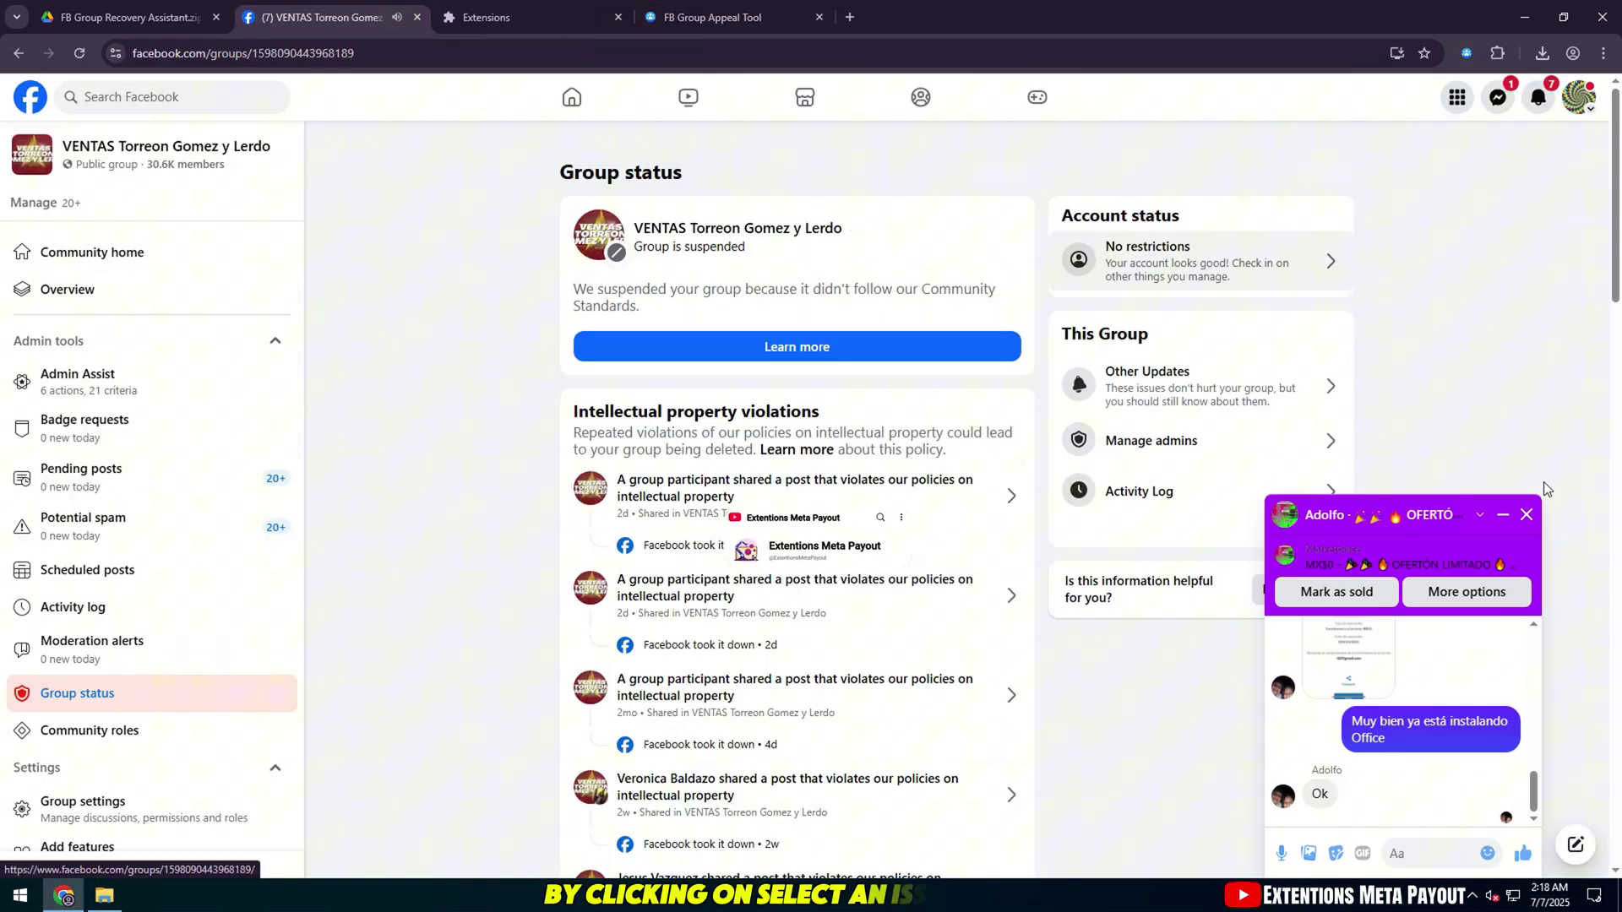
click(1527, 515)
click(303, 53)
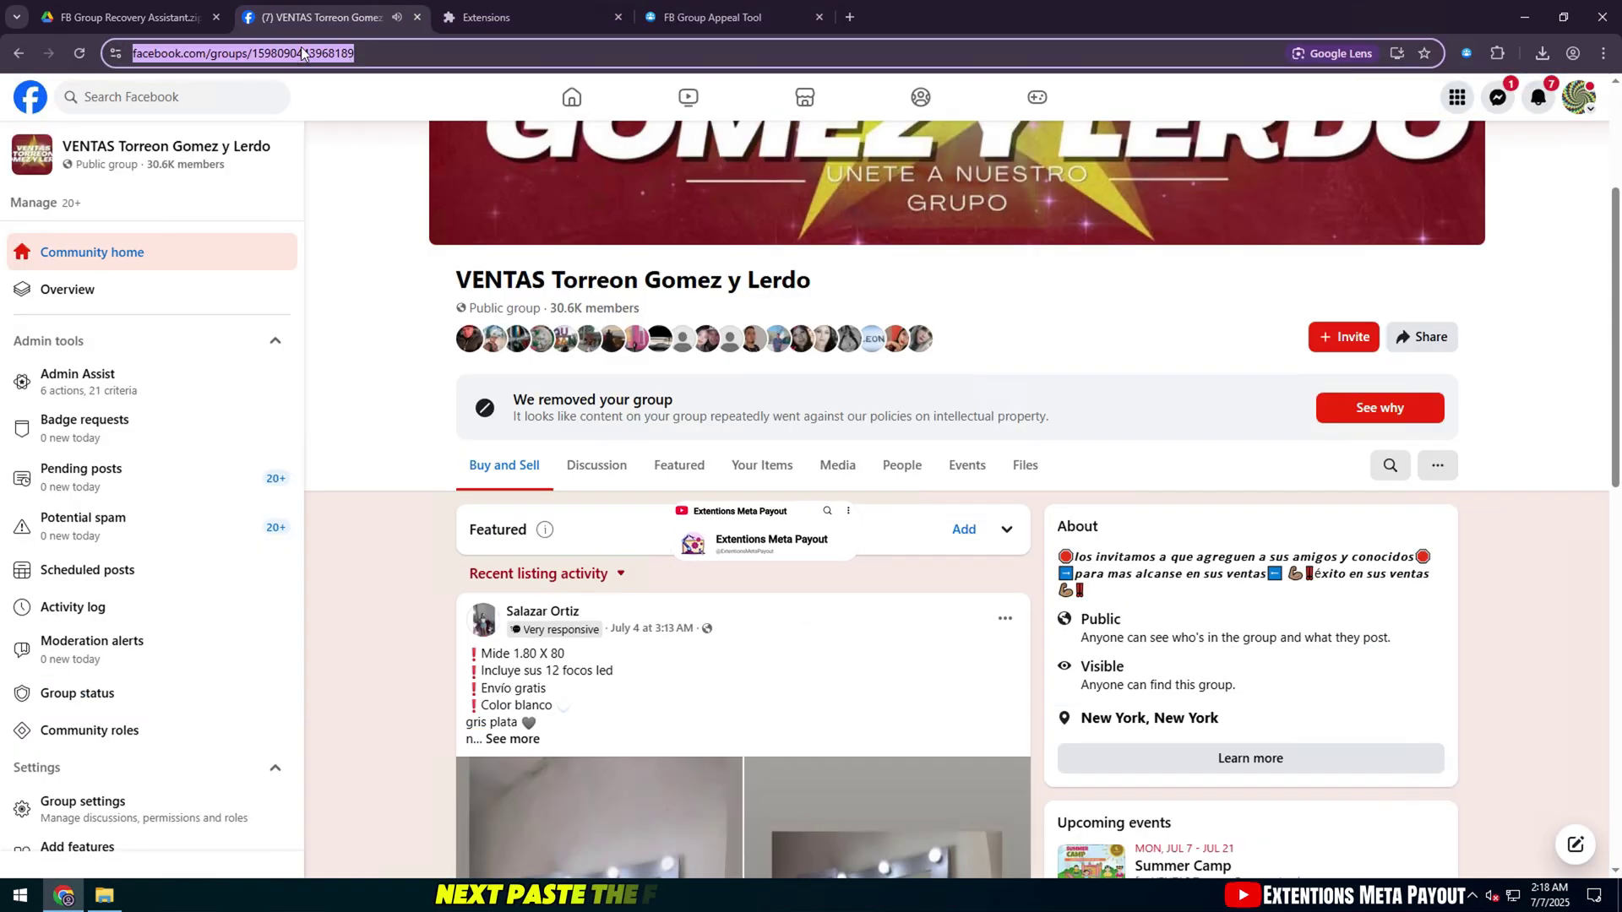
right_click(294, 55)
click(329, 211)
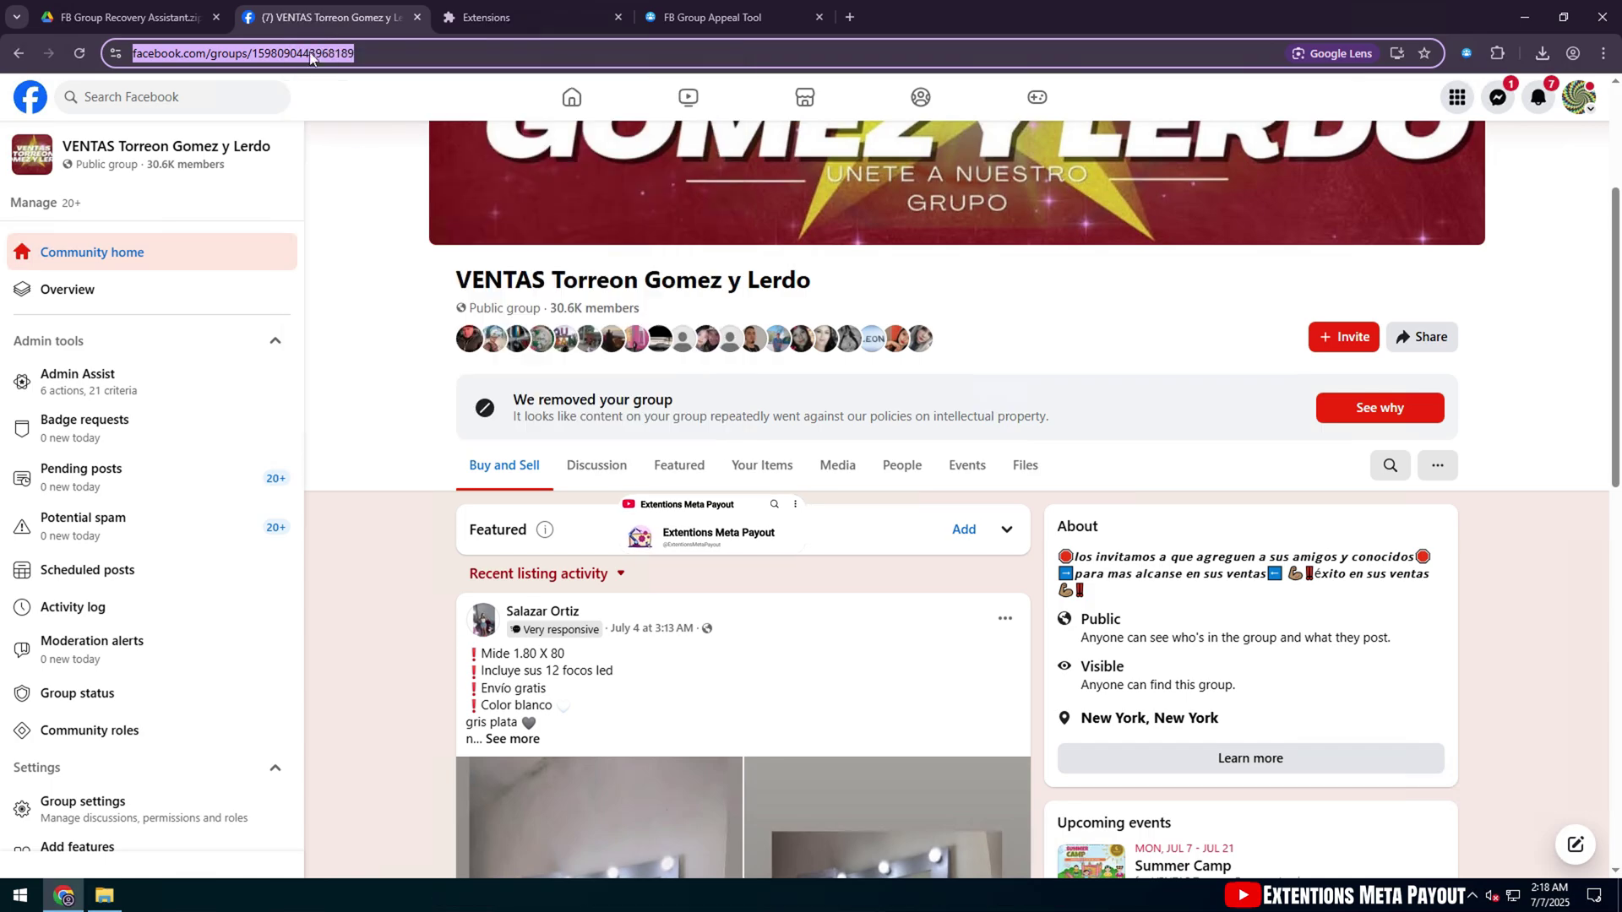
click(712, 17)
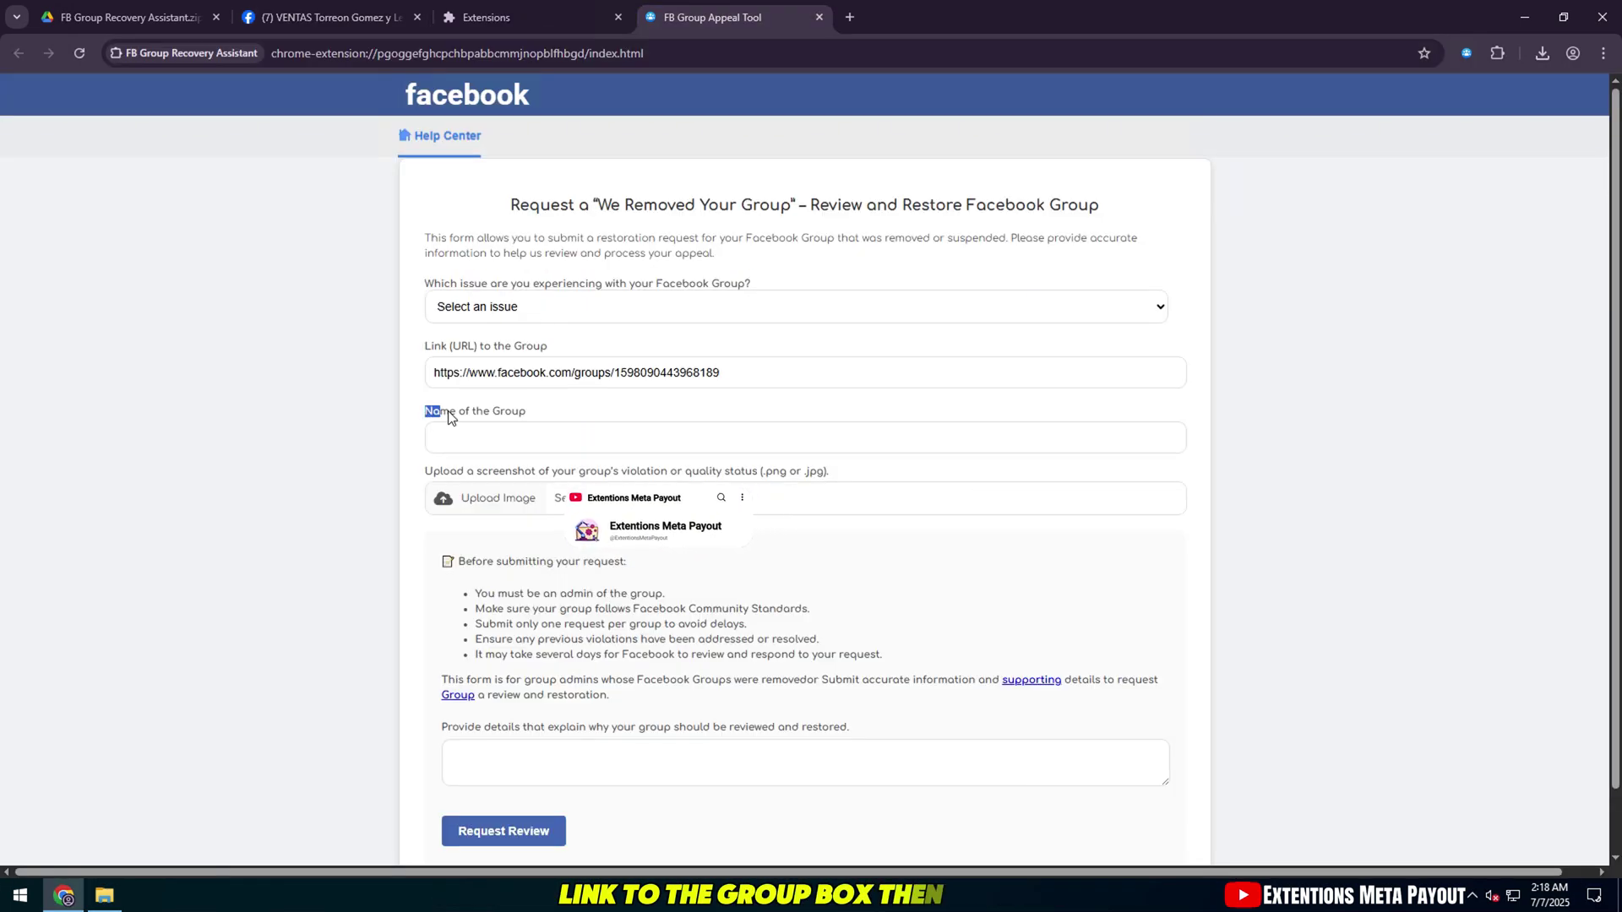
Copy the group name VENTAS Torreon Gomez y Lerdo from its Facebook page for the appeal form's group name field.
click(441, 436)
click(330, 16)
drag(457, 280, 809, 280)
right_click(728, 284)
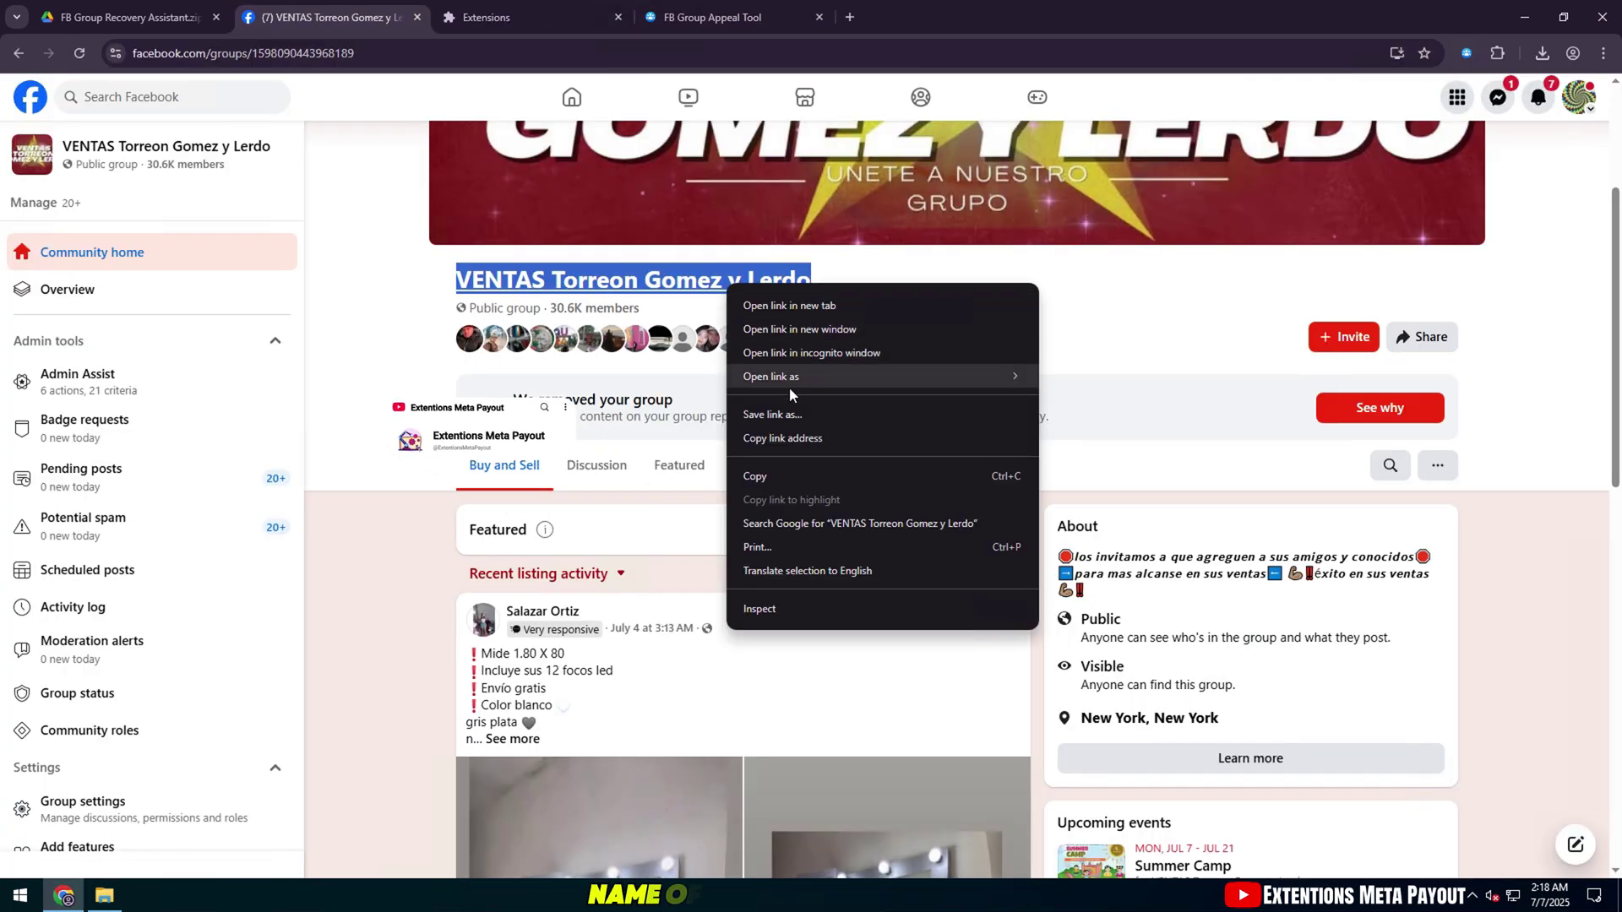
click(754, 475)
key(ctrl+4)
drag(427, 471, 836, 472)
click(695, 500)
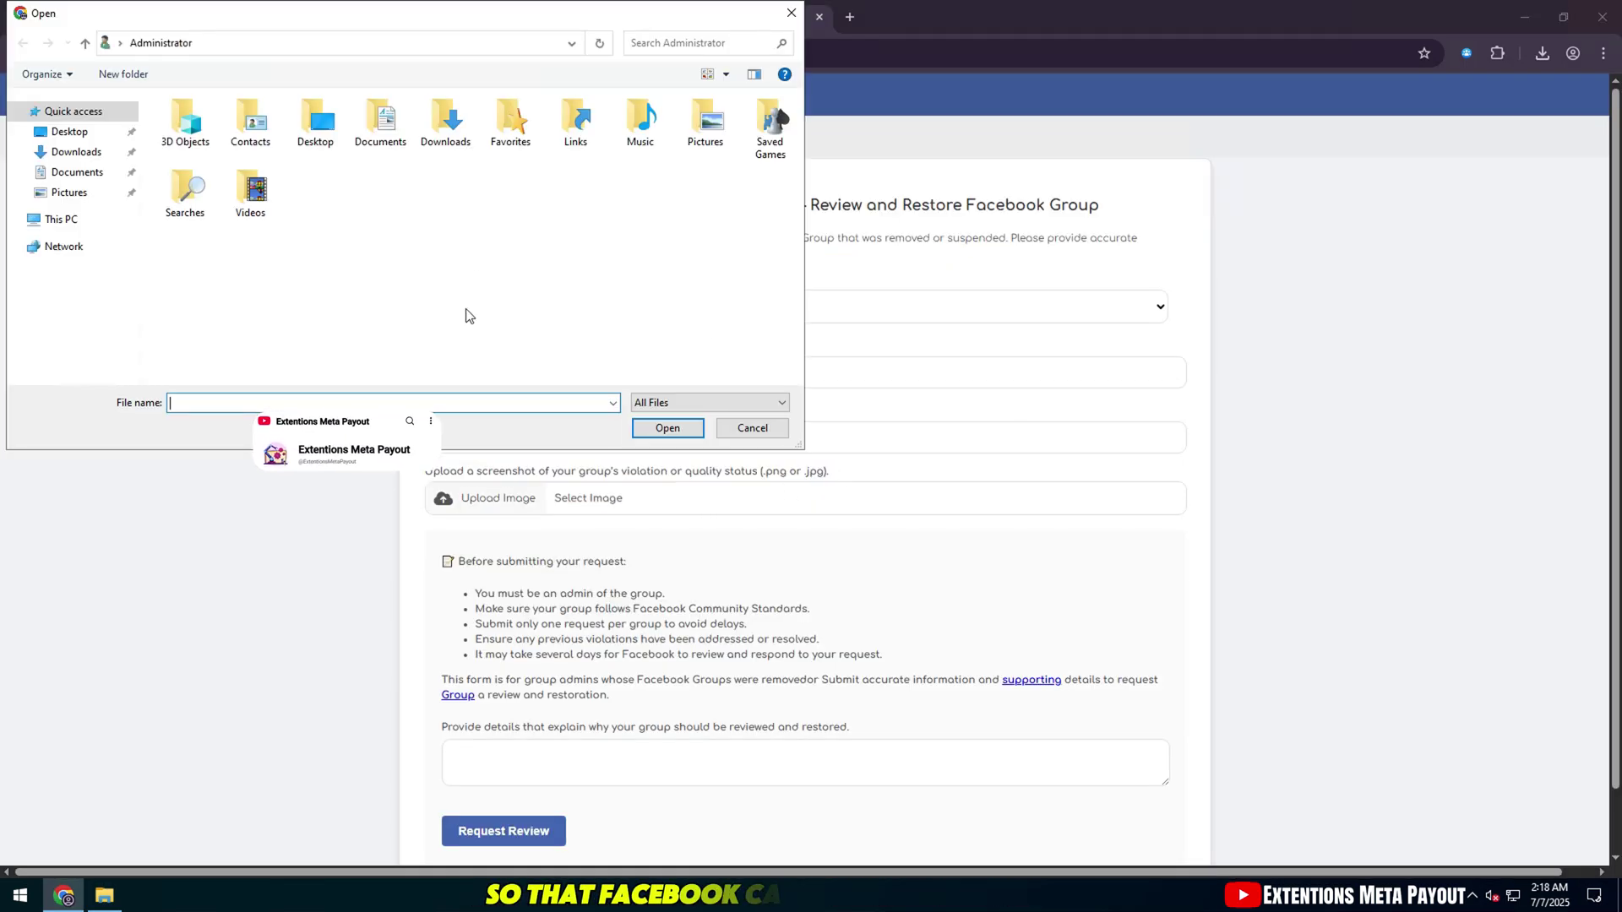
click(749, 433)
Open the group's status page on Facebook and capture a screenshot of it with Snipping Tool.
key(ctrl+2)
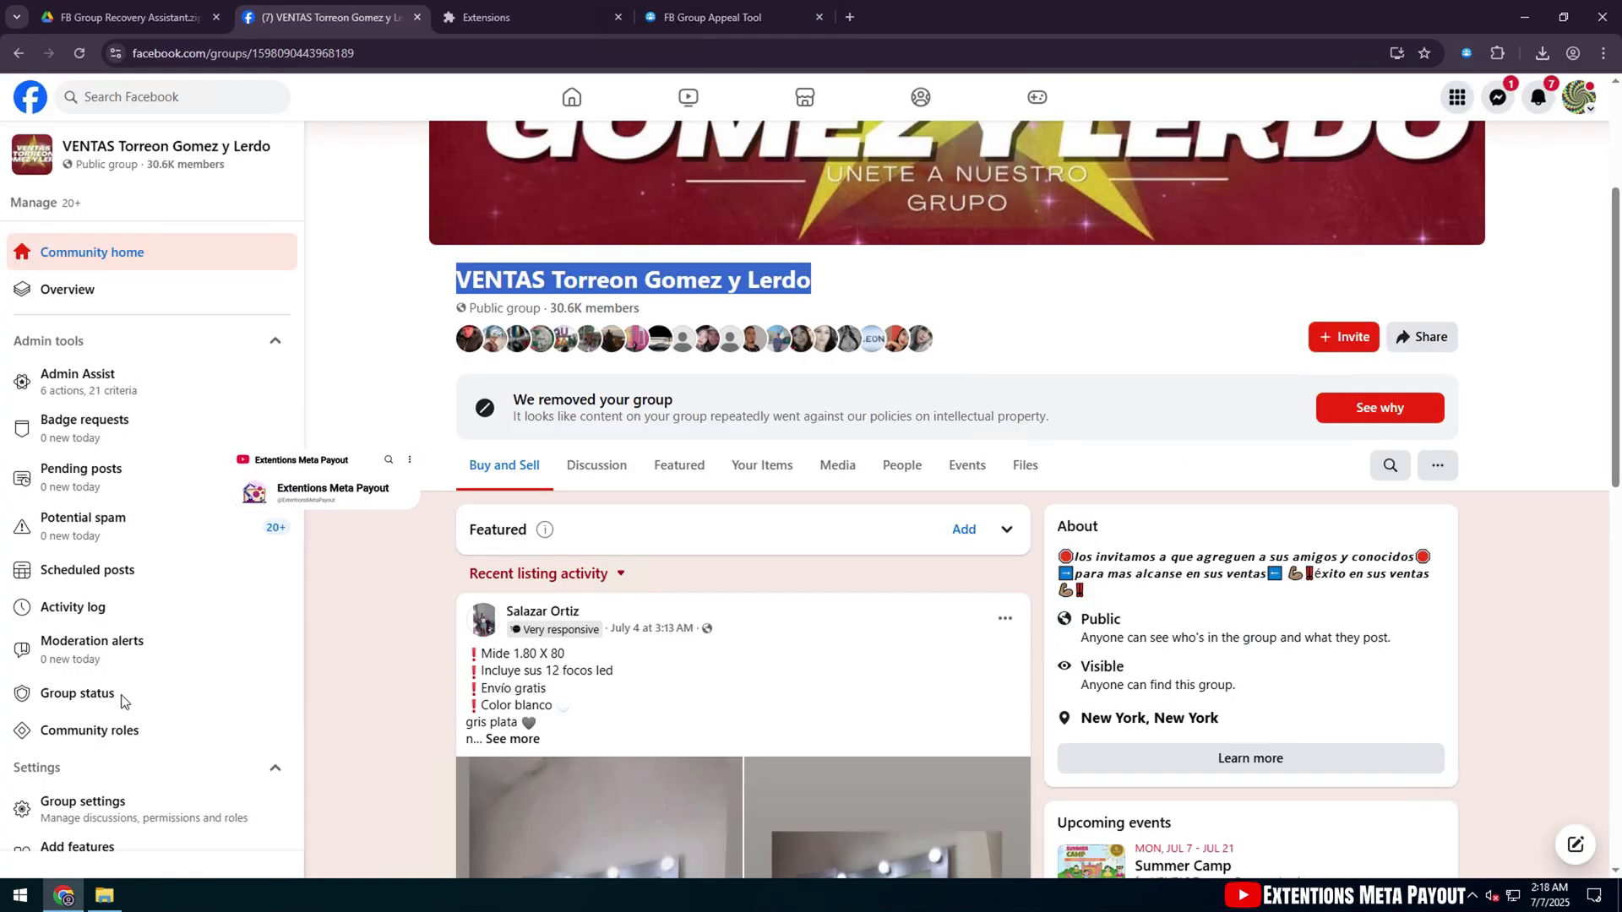
click(78, 694)
click(20, 894)
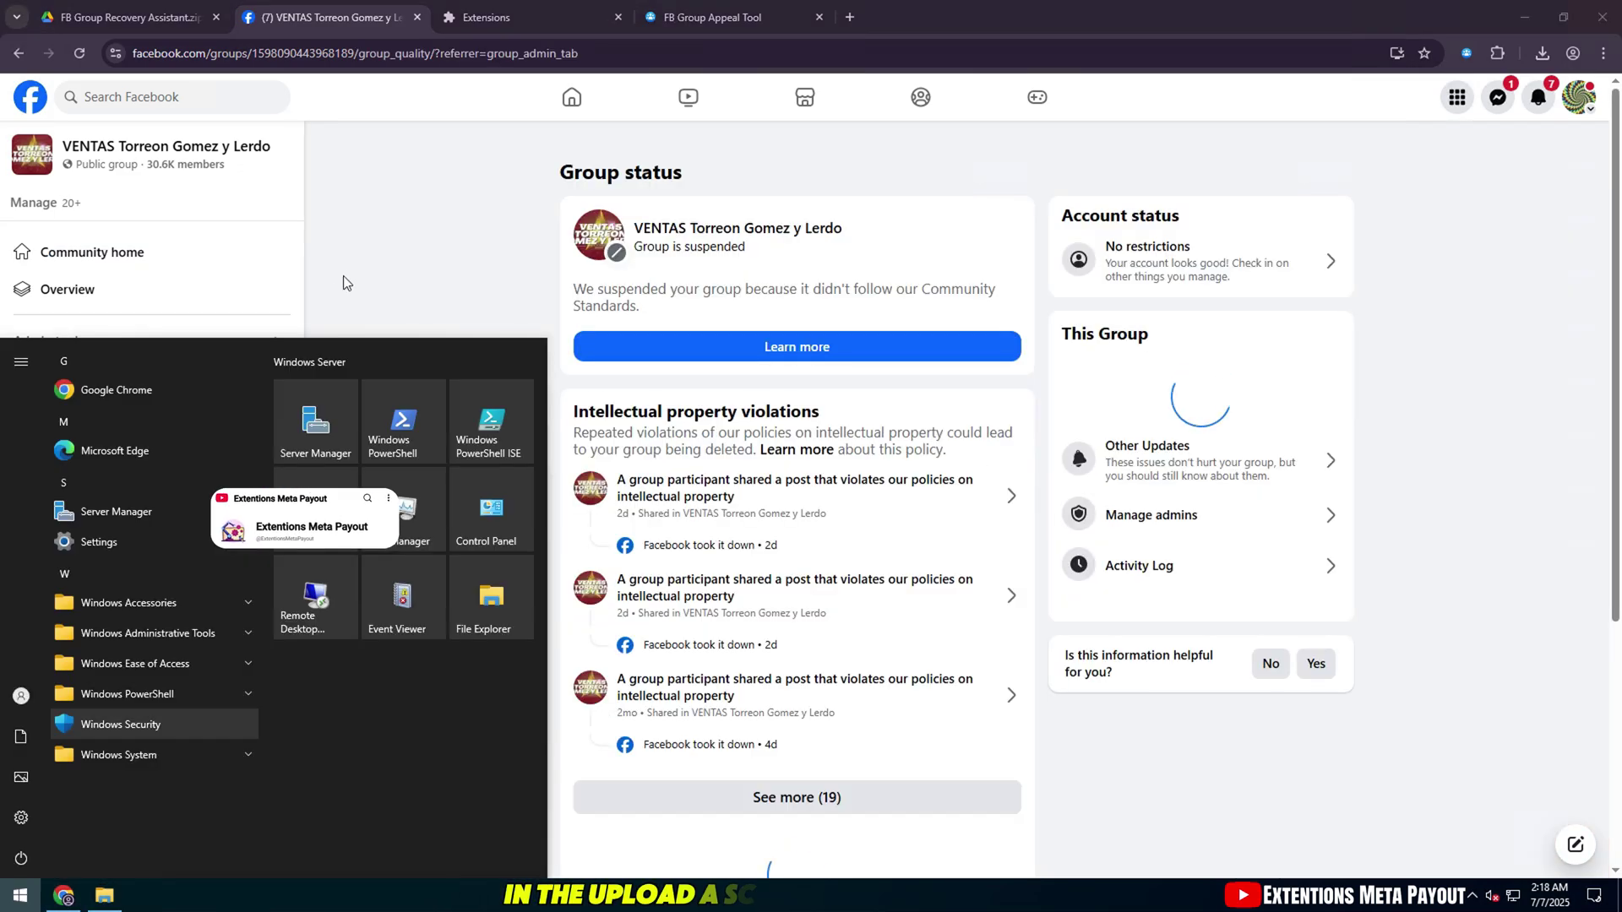
text(sn)
click(160, 435)
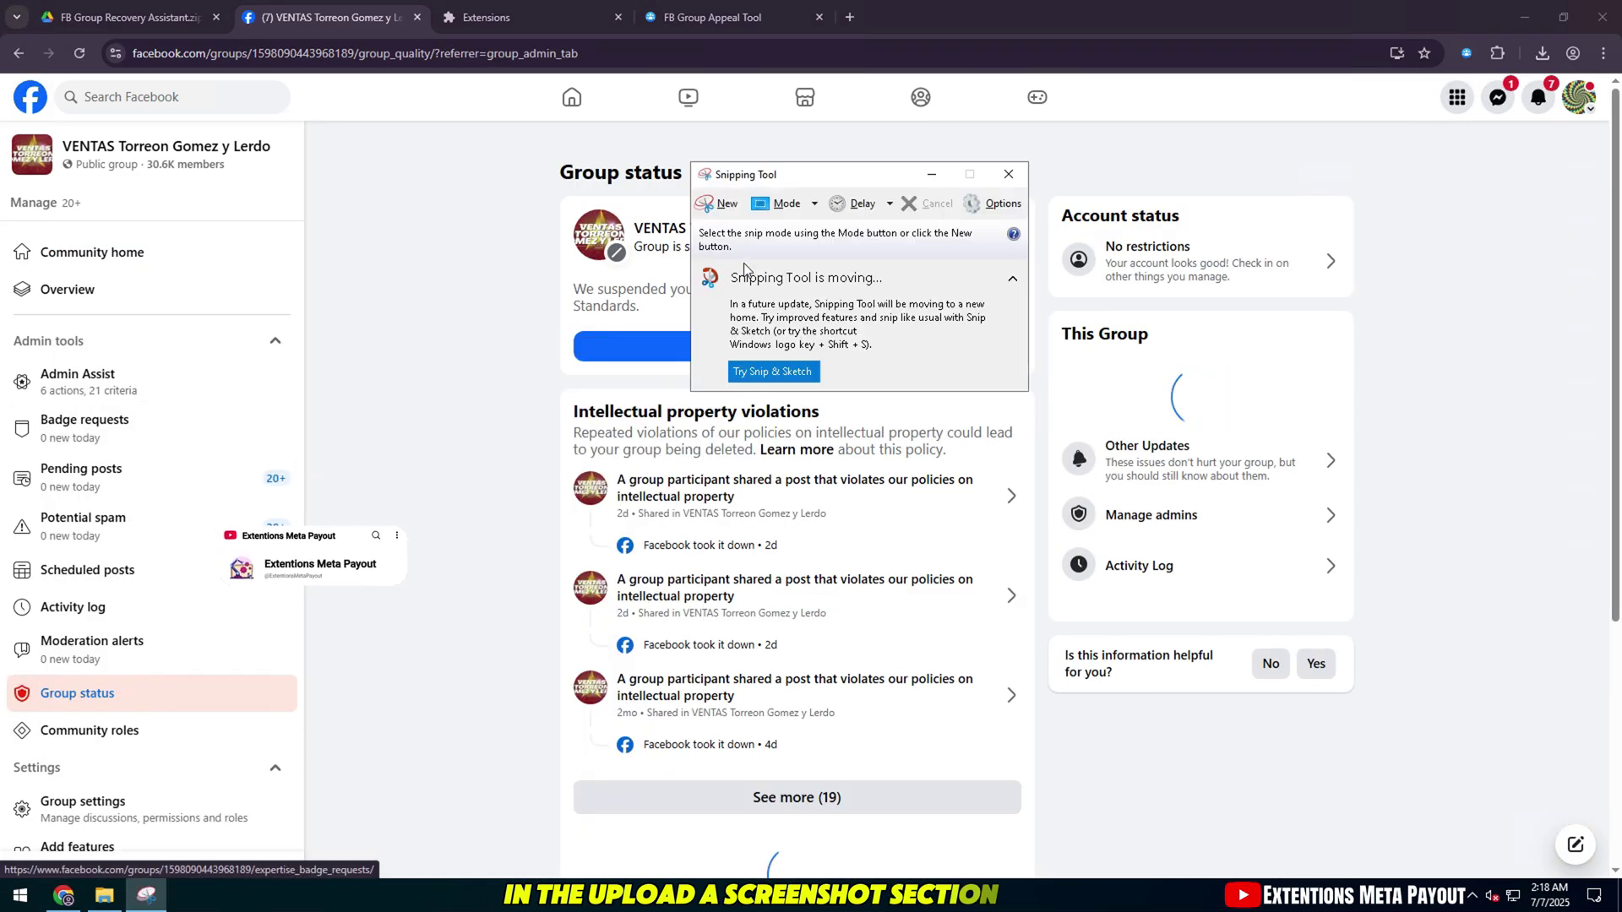
click(720, 202)
drag(1, 71, 1620, 779)
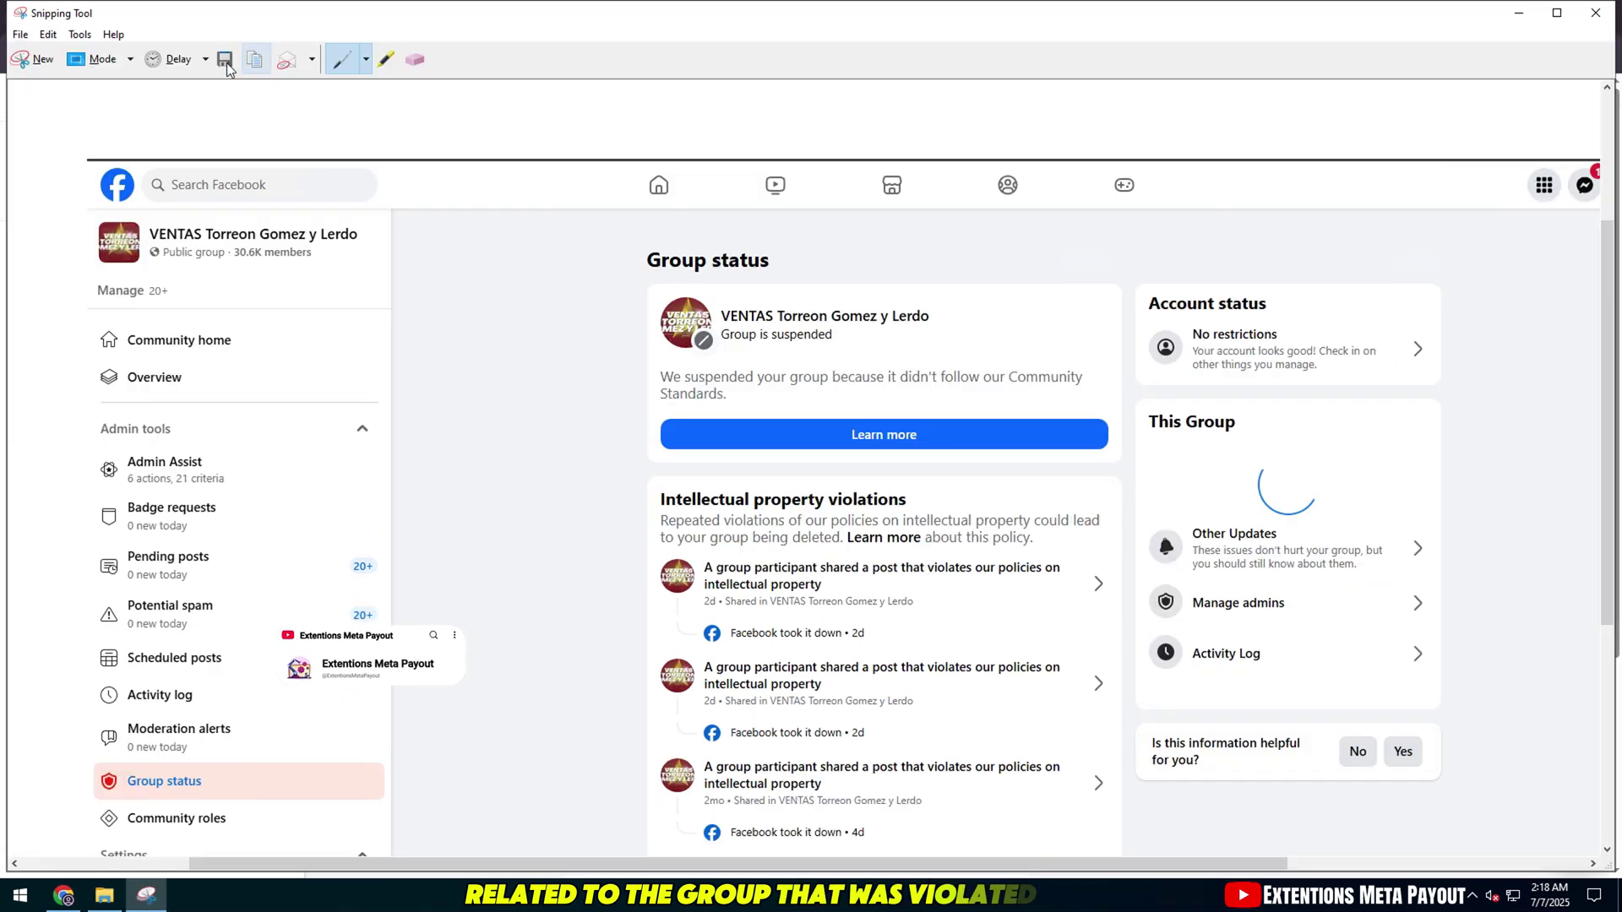
Save the snip as a PNG named MY GROUP QUALITY STATUS in the Downloads folder and close Snipping Tool.
click(227, 59)
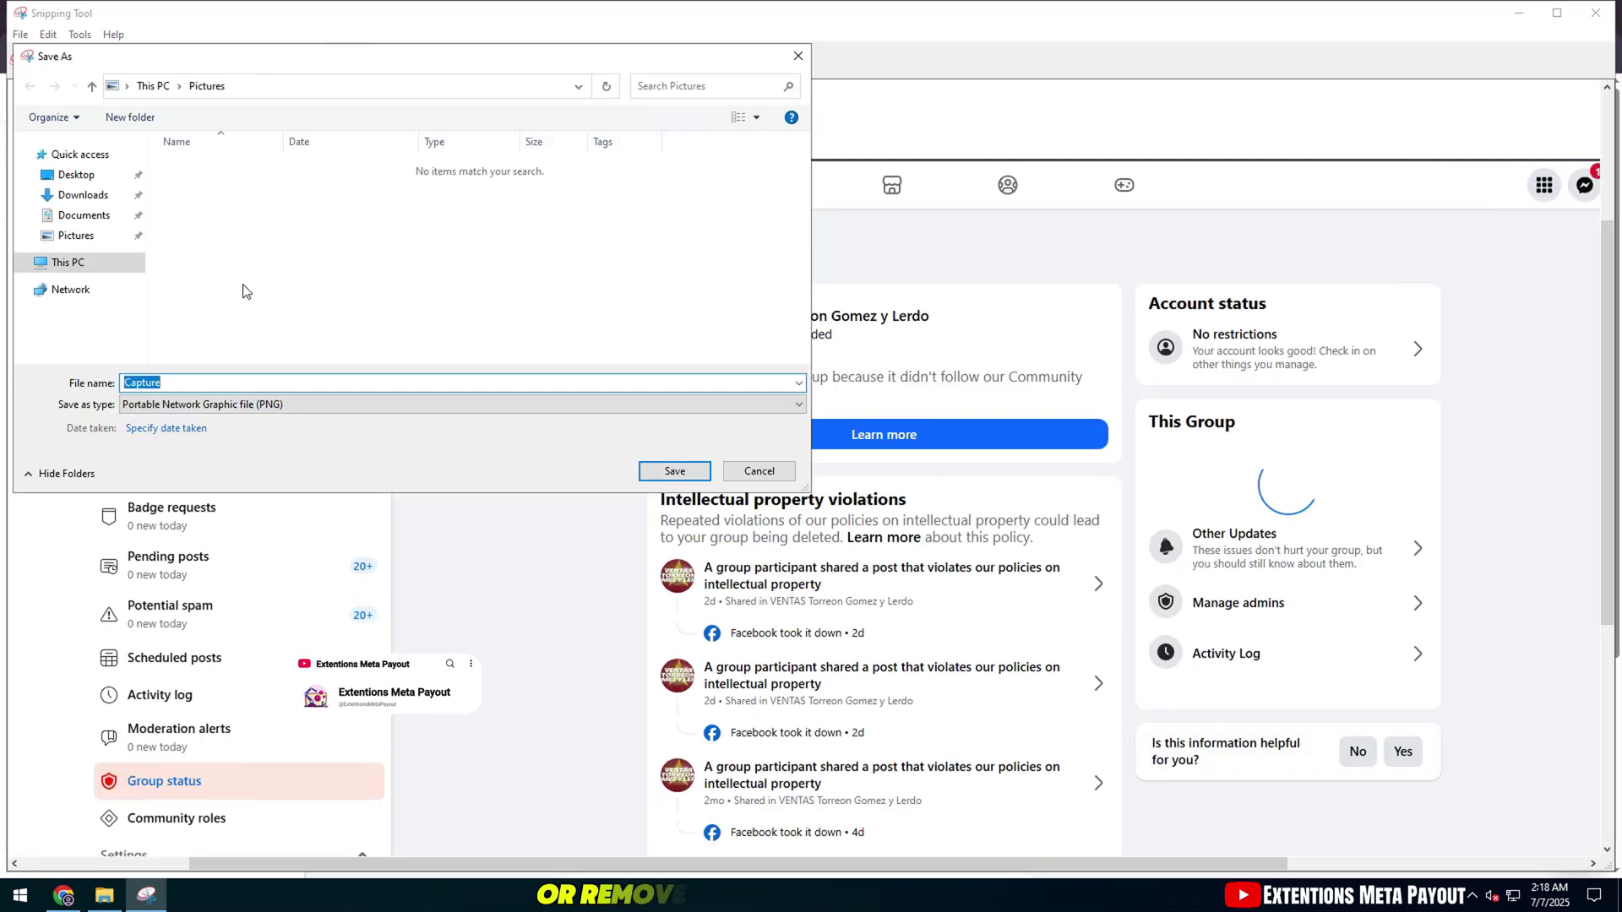
click(83, 194)
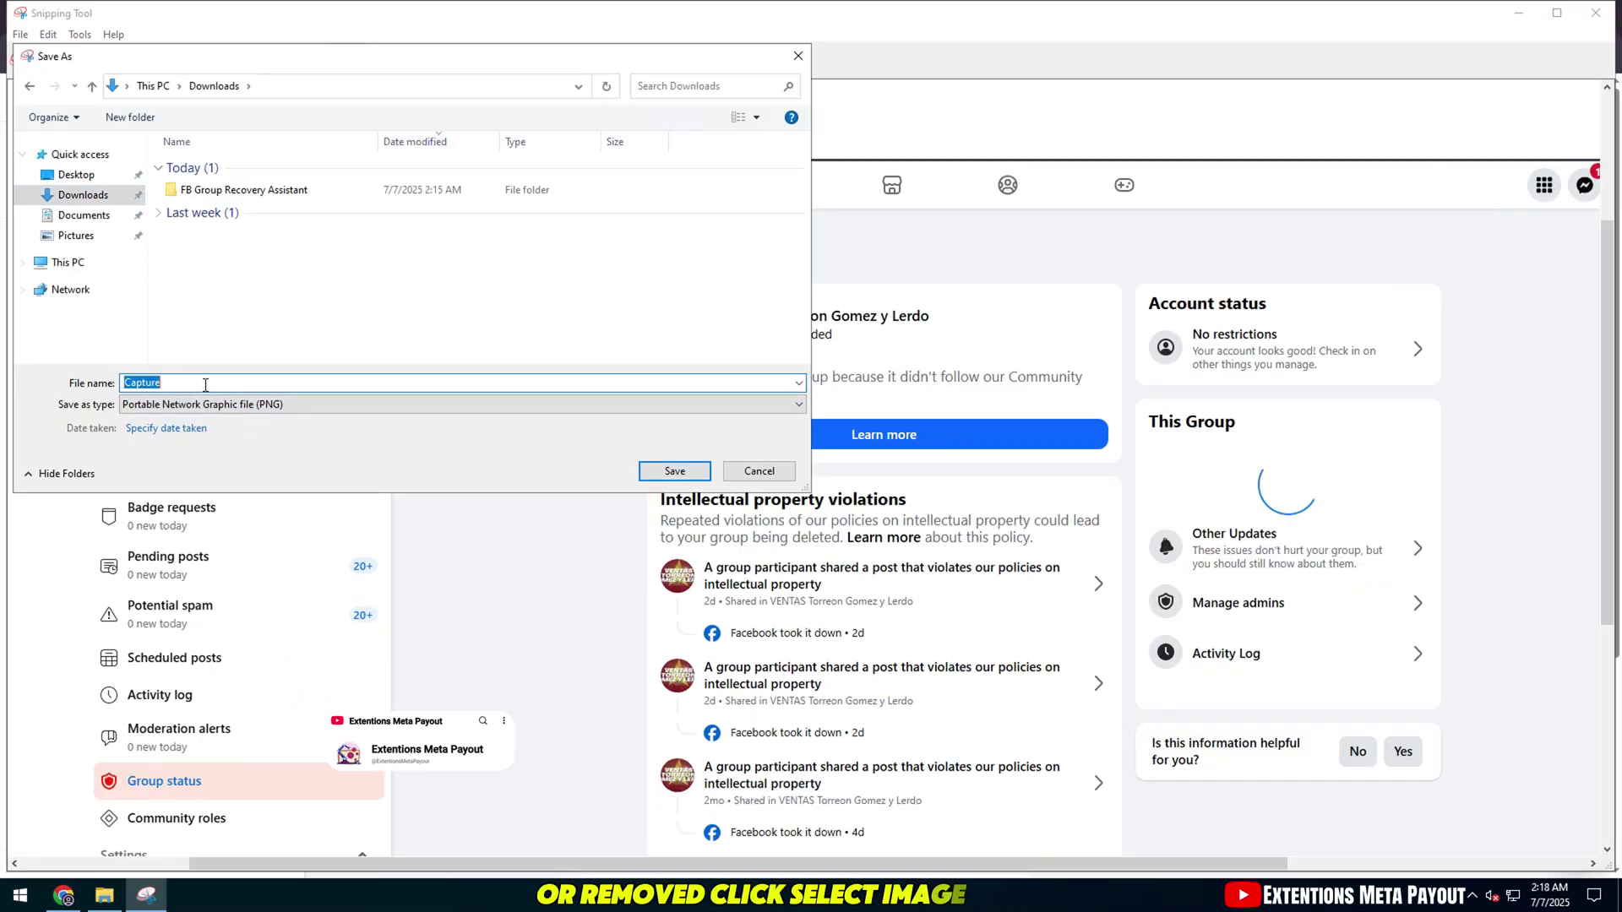
text(MY GROUP QUALITY STATUS)
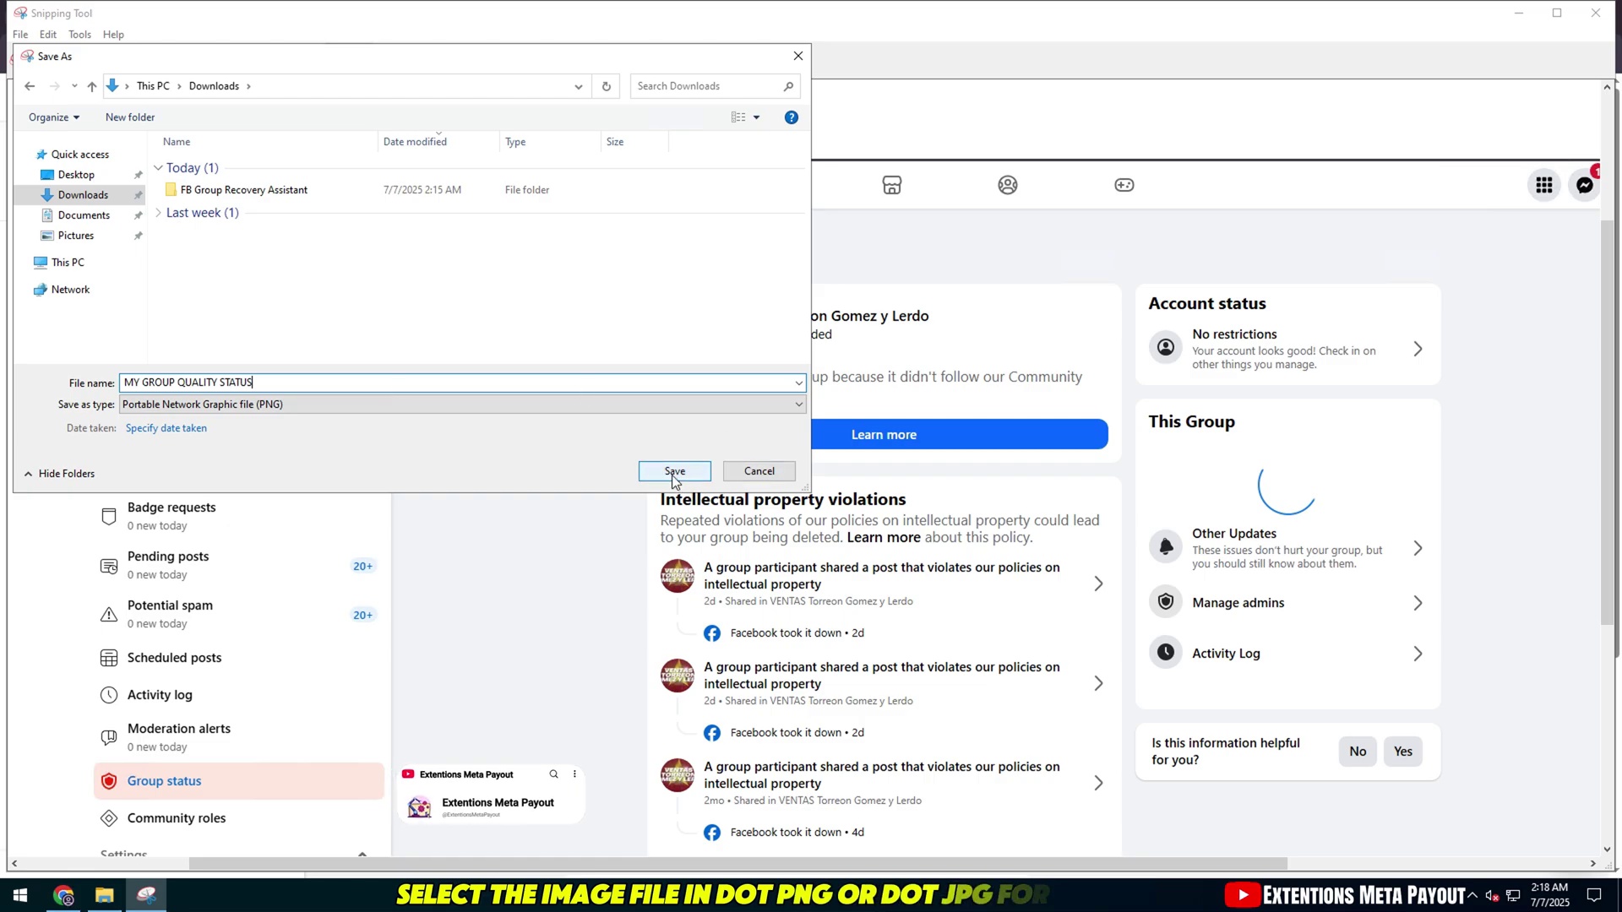
click(674, 478)
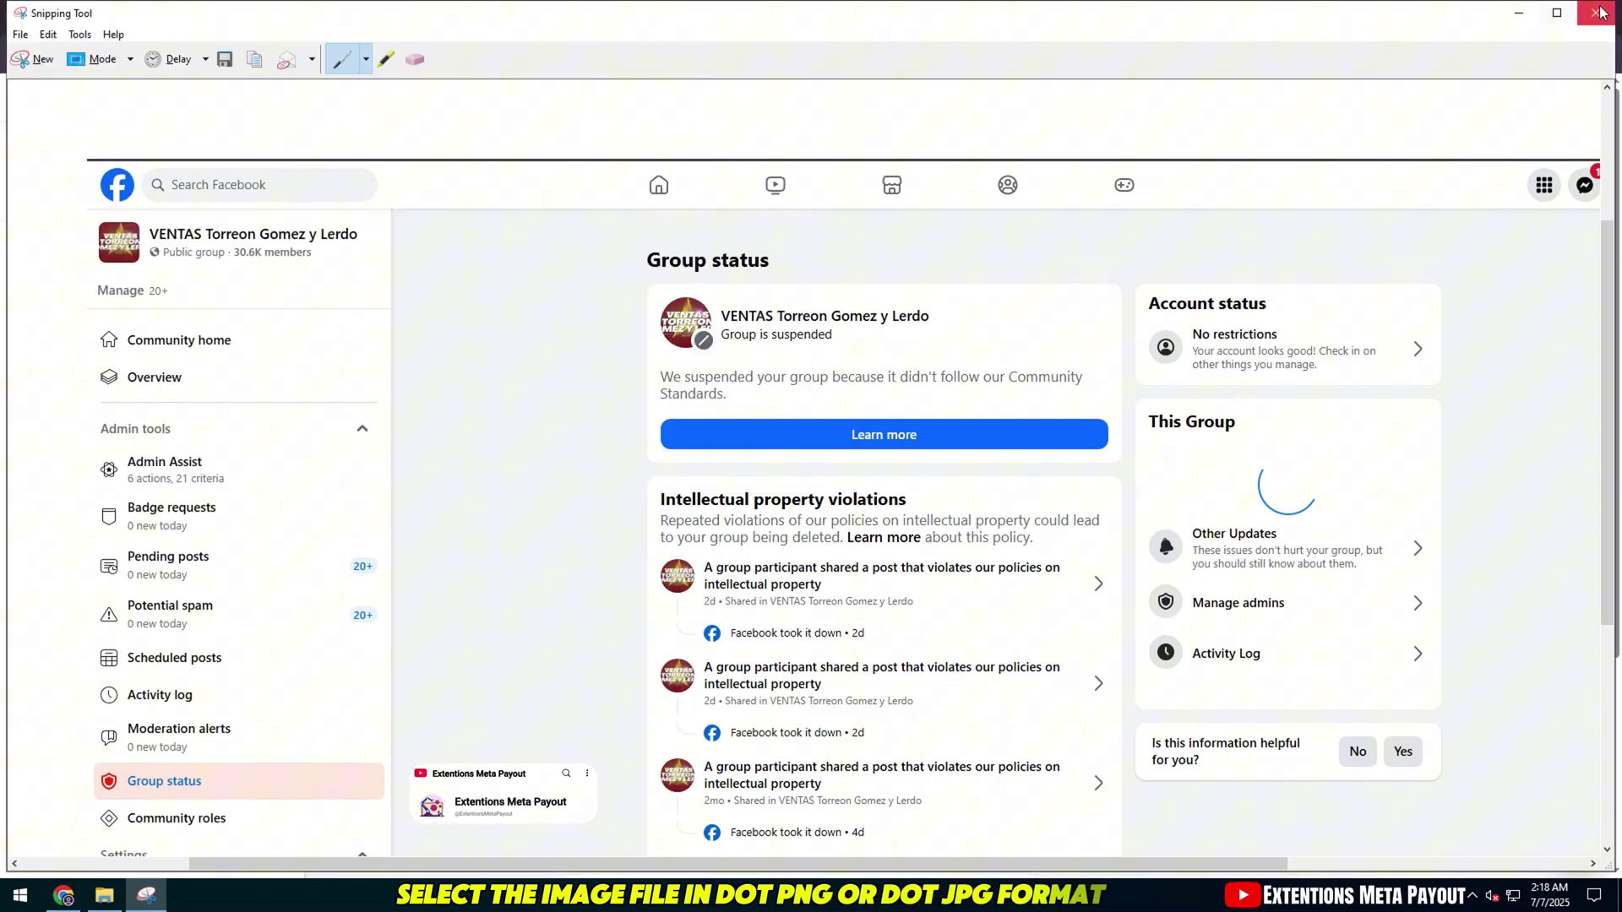
click(1595, 13)
Upload MY GROUP QUALITY STATUS.PNG from Downloads as the violation screenshot in the appeal form.
click(712, 17)
click(580, 504)
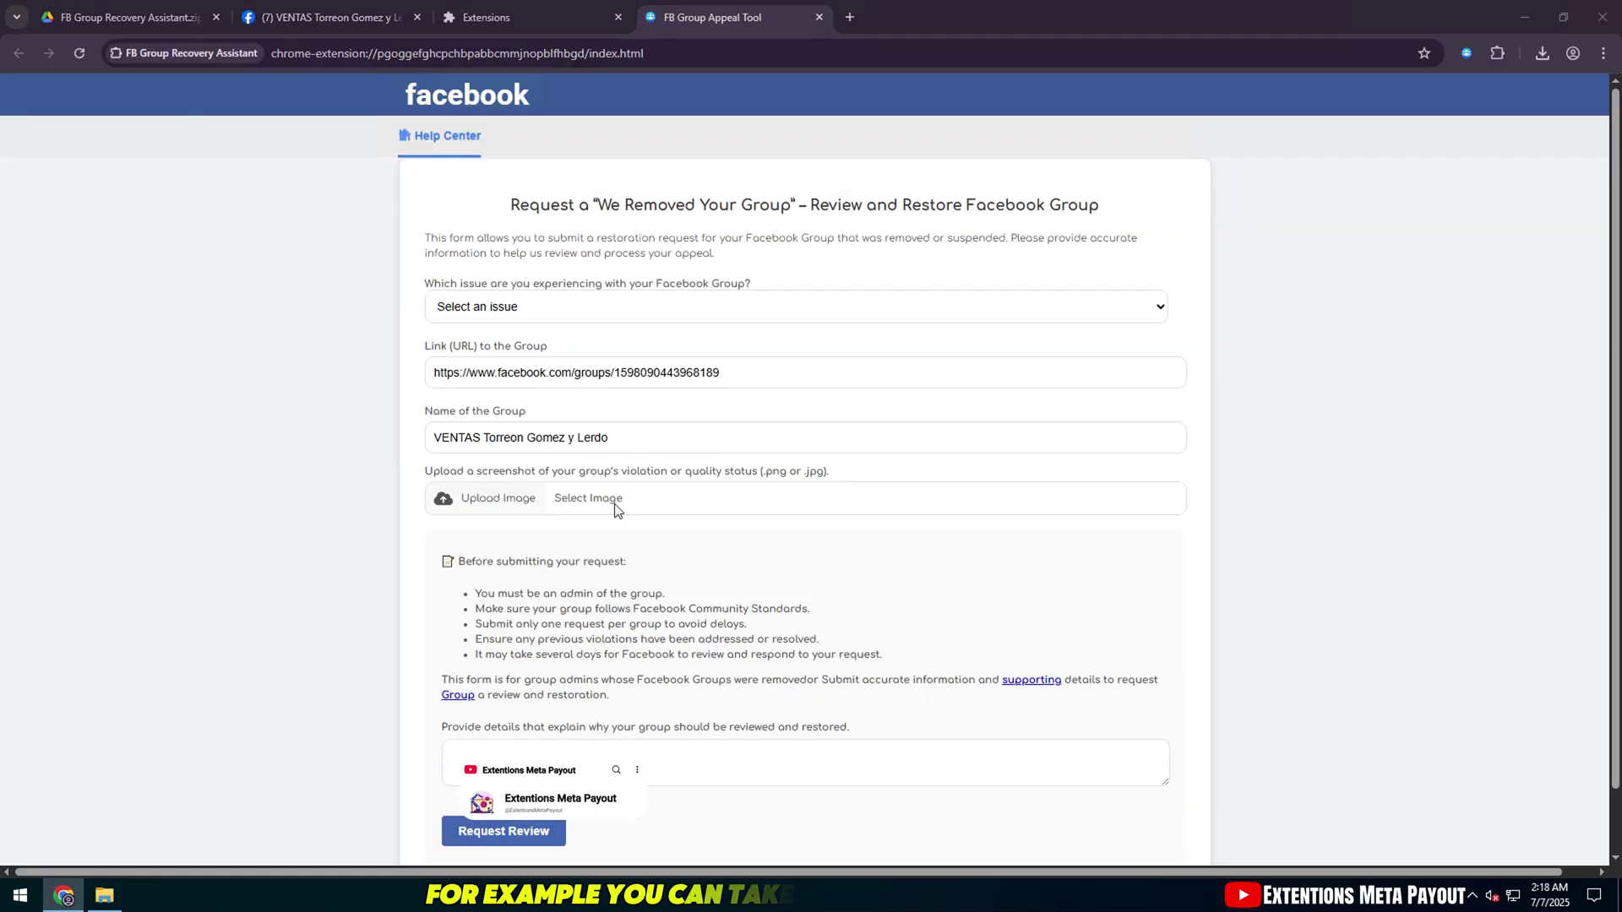
click(85, 152)
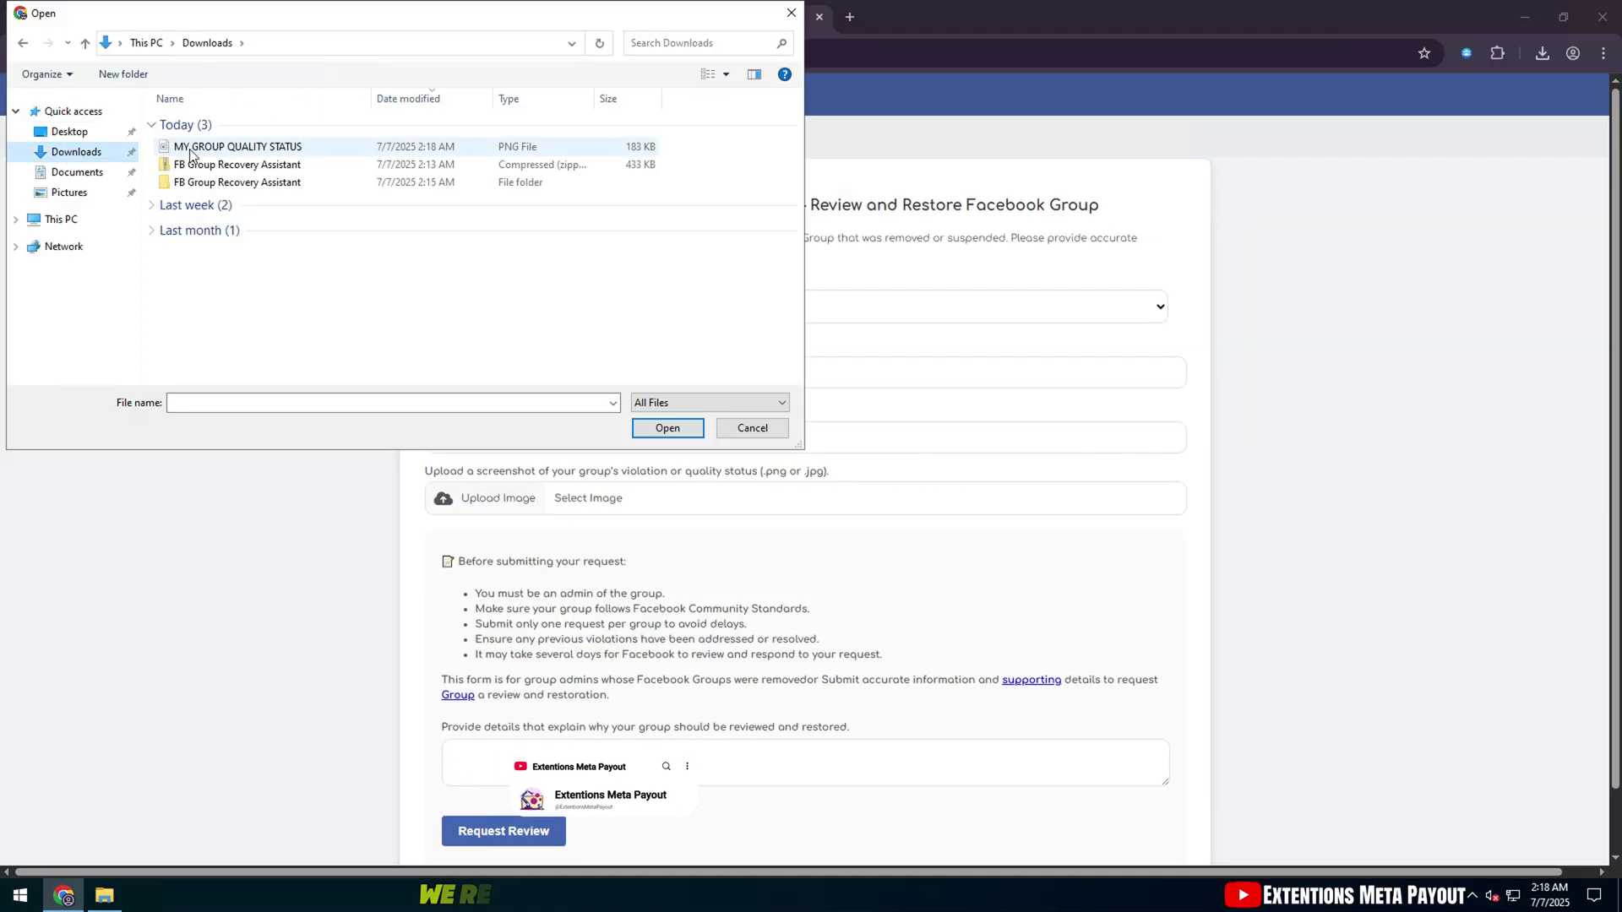
double_click(192, 145)
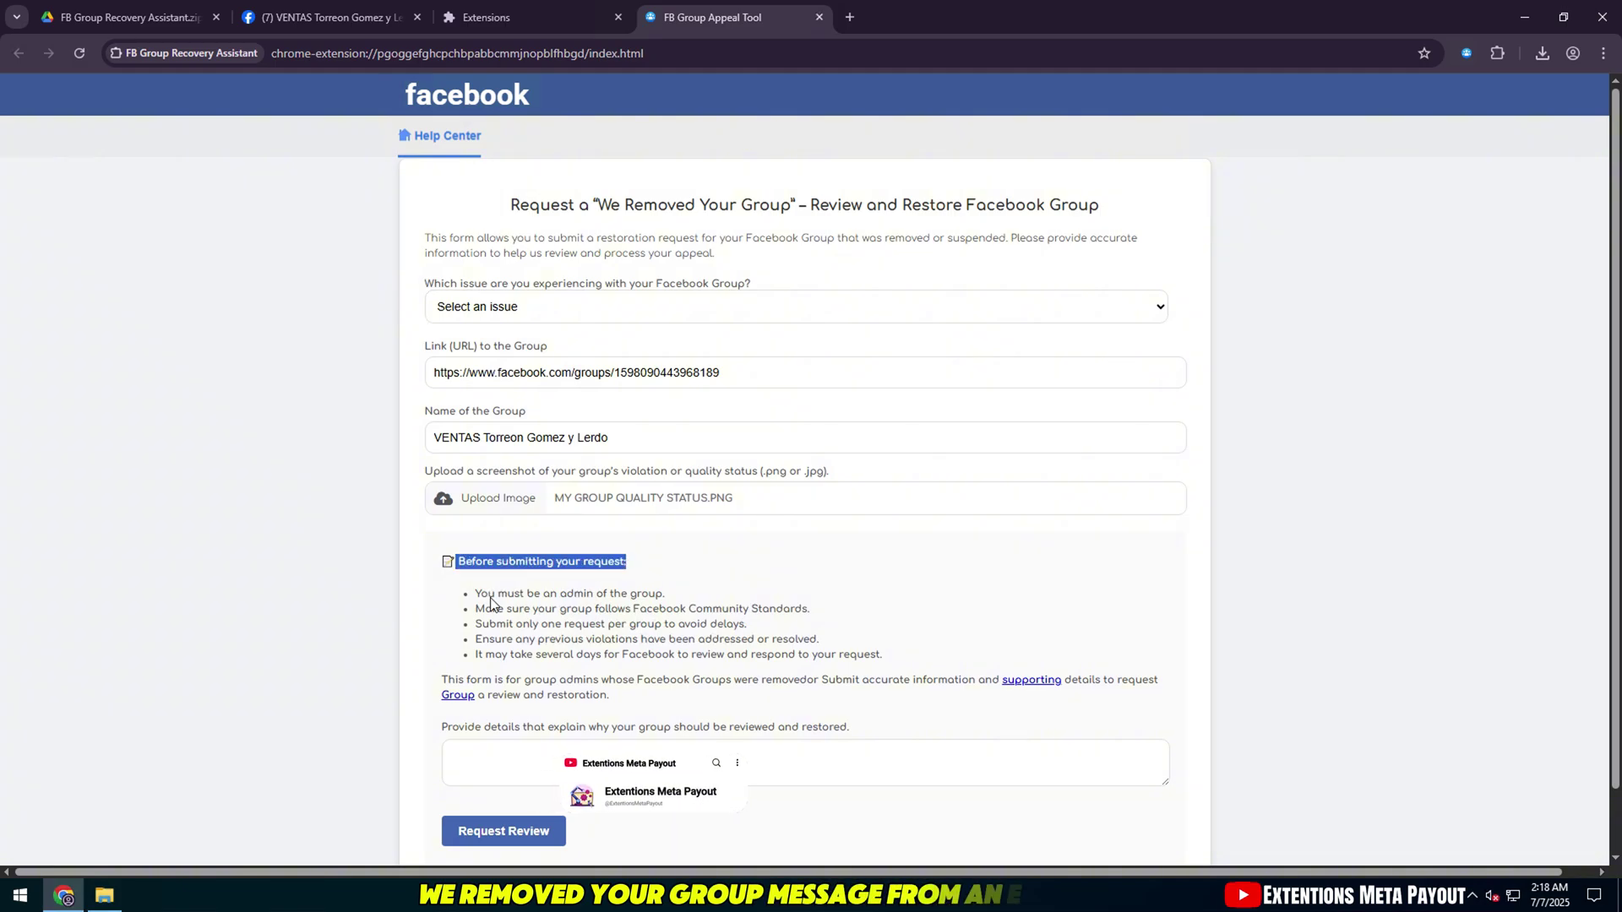
Read the requirements listed before submitting and enlarge the text box for the appeal details.
drag(658, 598, 546, 601)
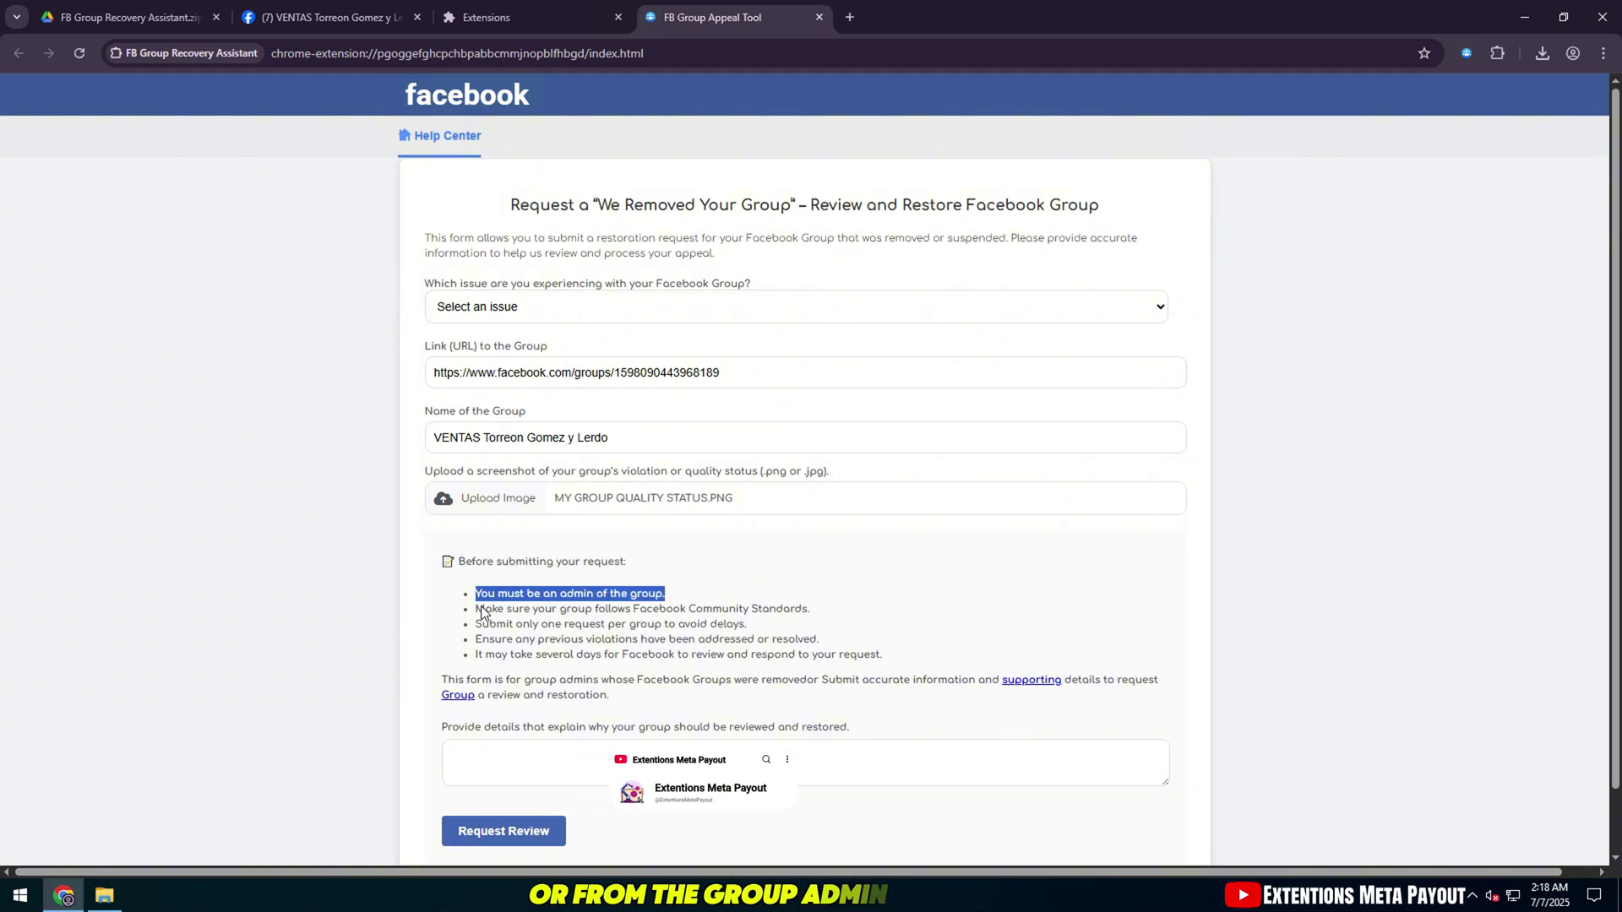
drag(769, 603, 829, 606)
drag(476, 626, 710, 626)
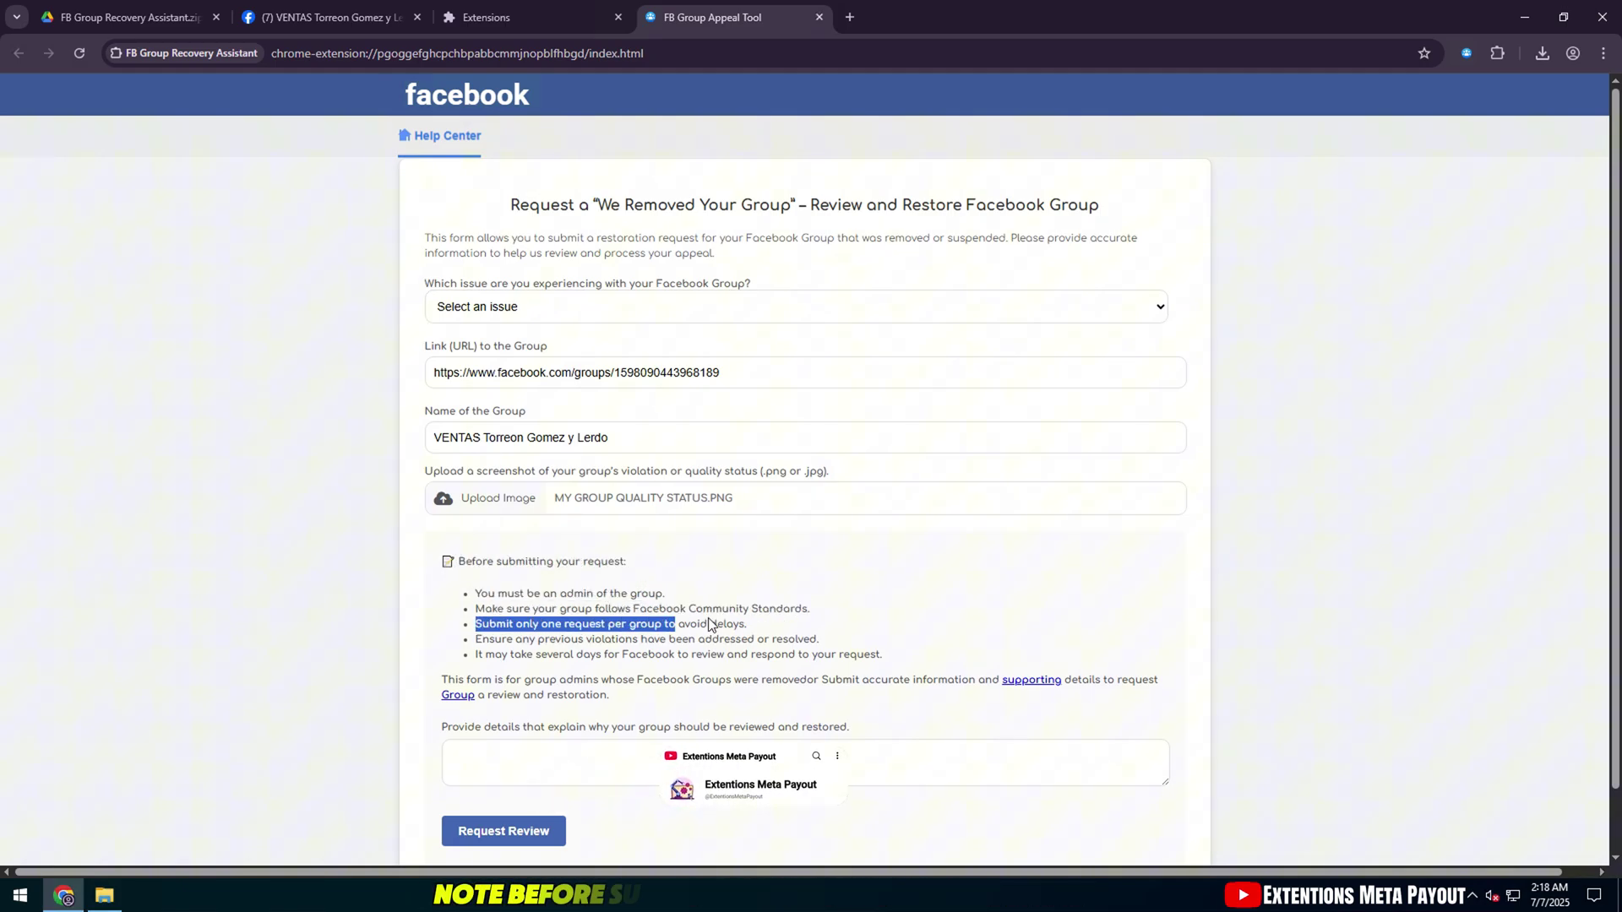
click(491, 646)
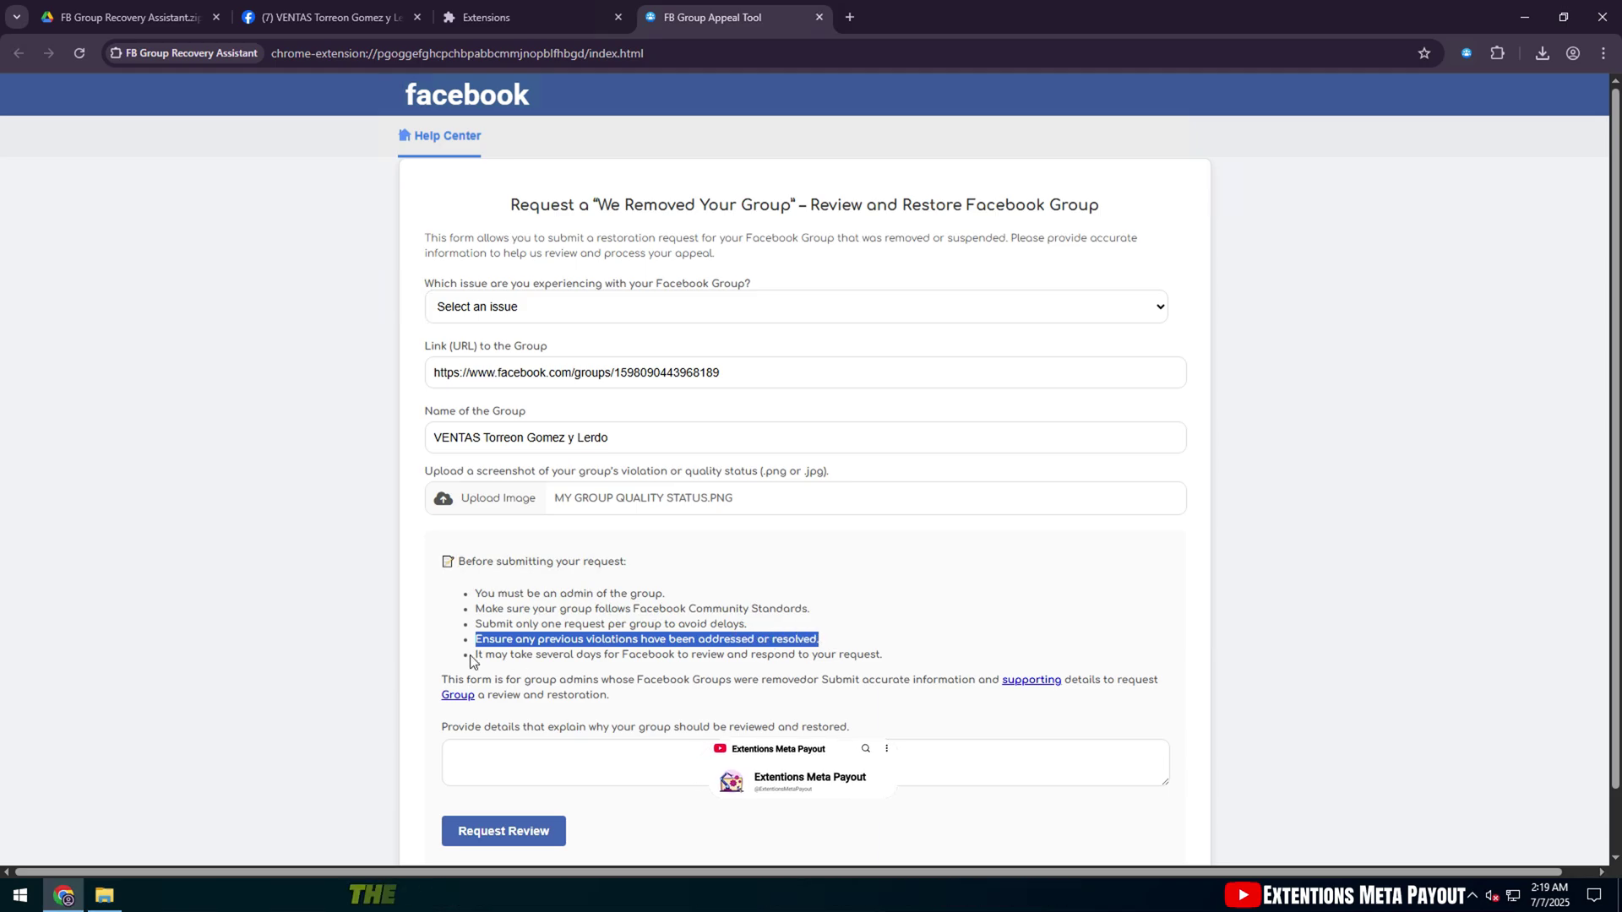
drag(885, 655, 662, 700)
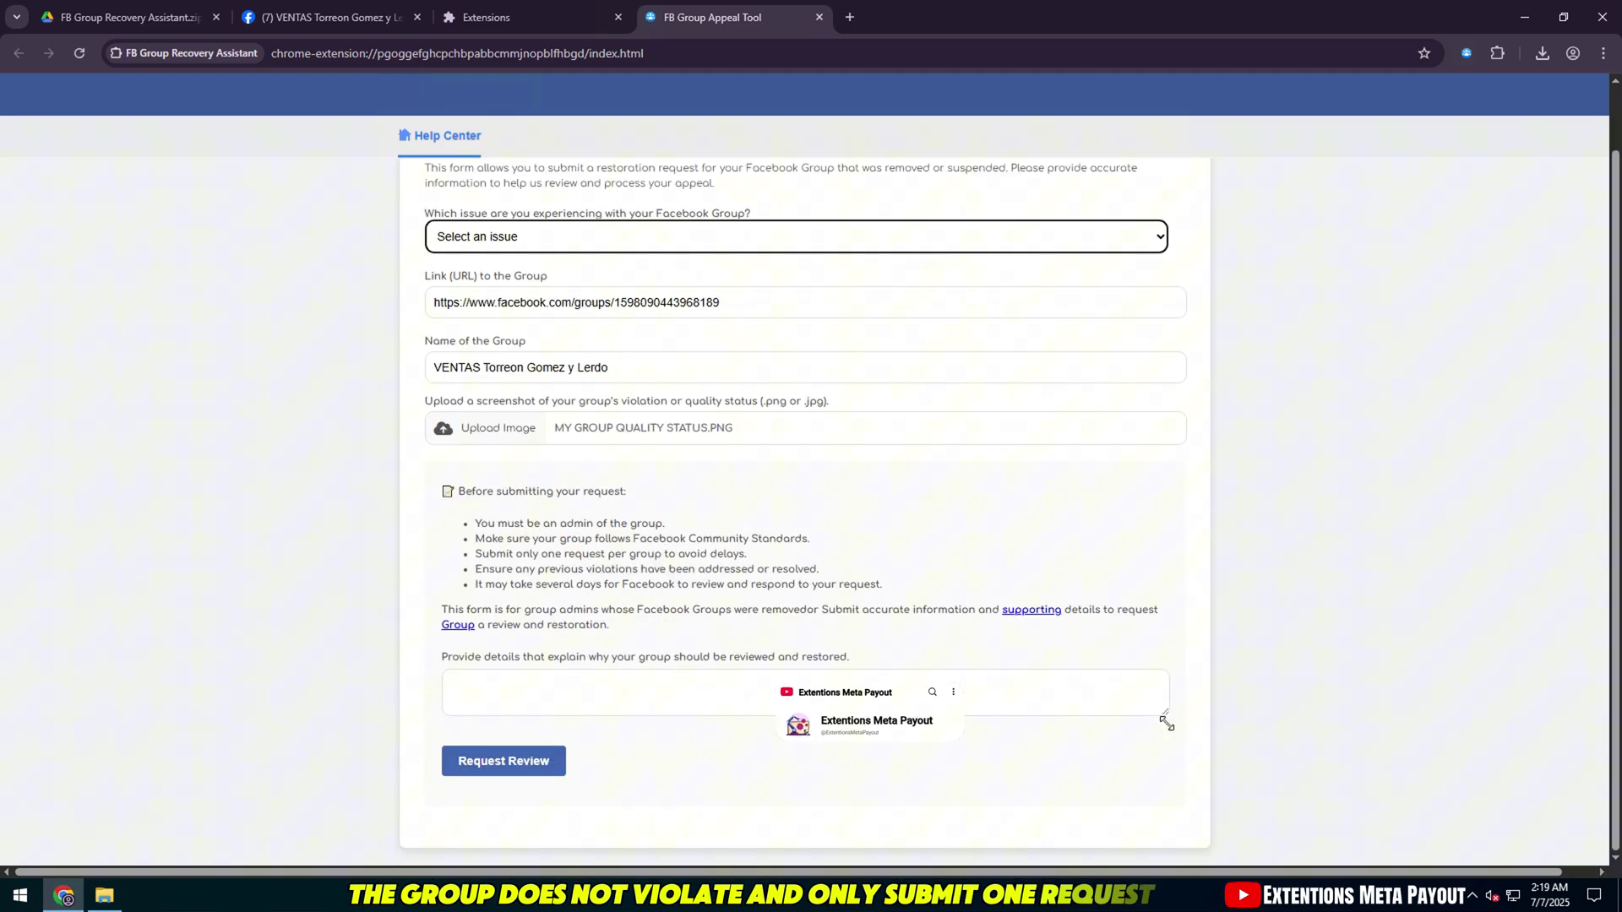
drag(1166, 723, 1160, 857)
drag(442, 511, 788, 511)
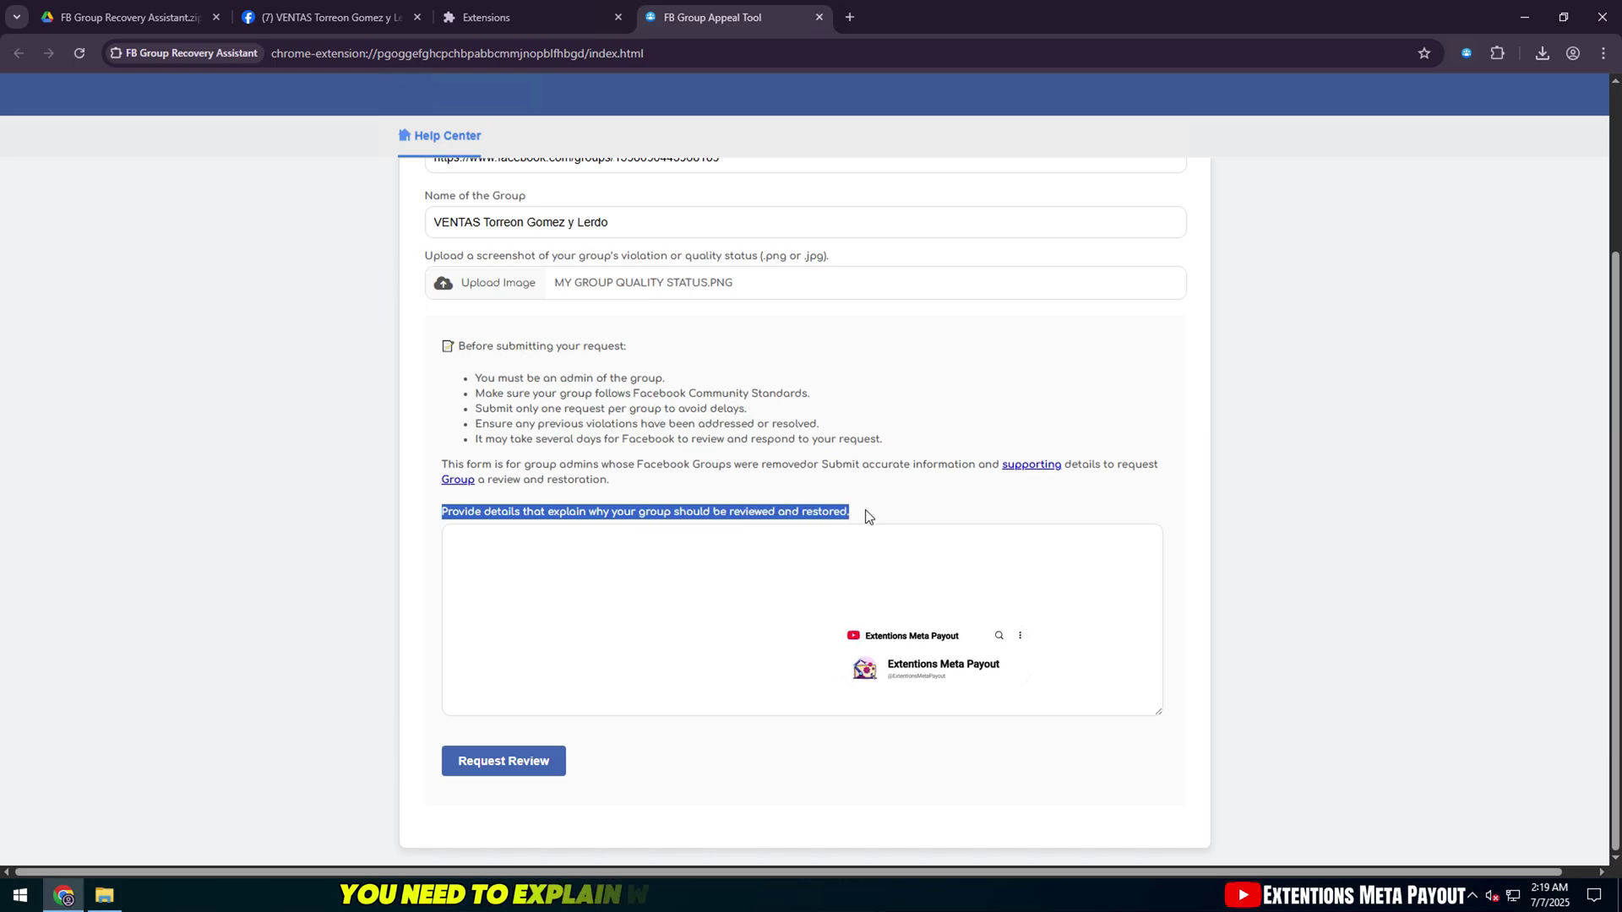
click(662, 591)
Copy the full text of the Additional information file in the FB Group Recovery Assistant folder and paste it as the appeal details.
click(104, 895)
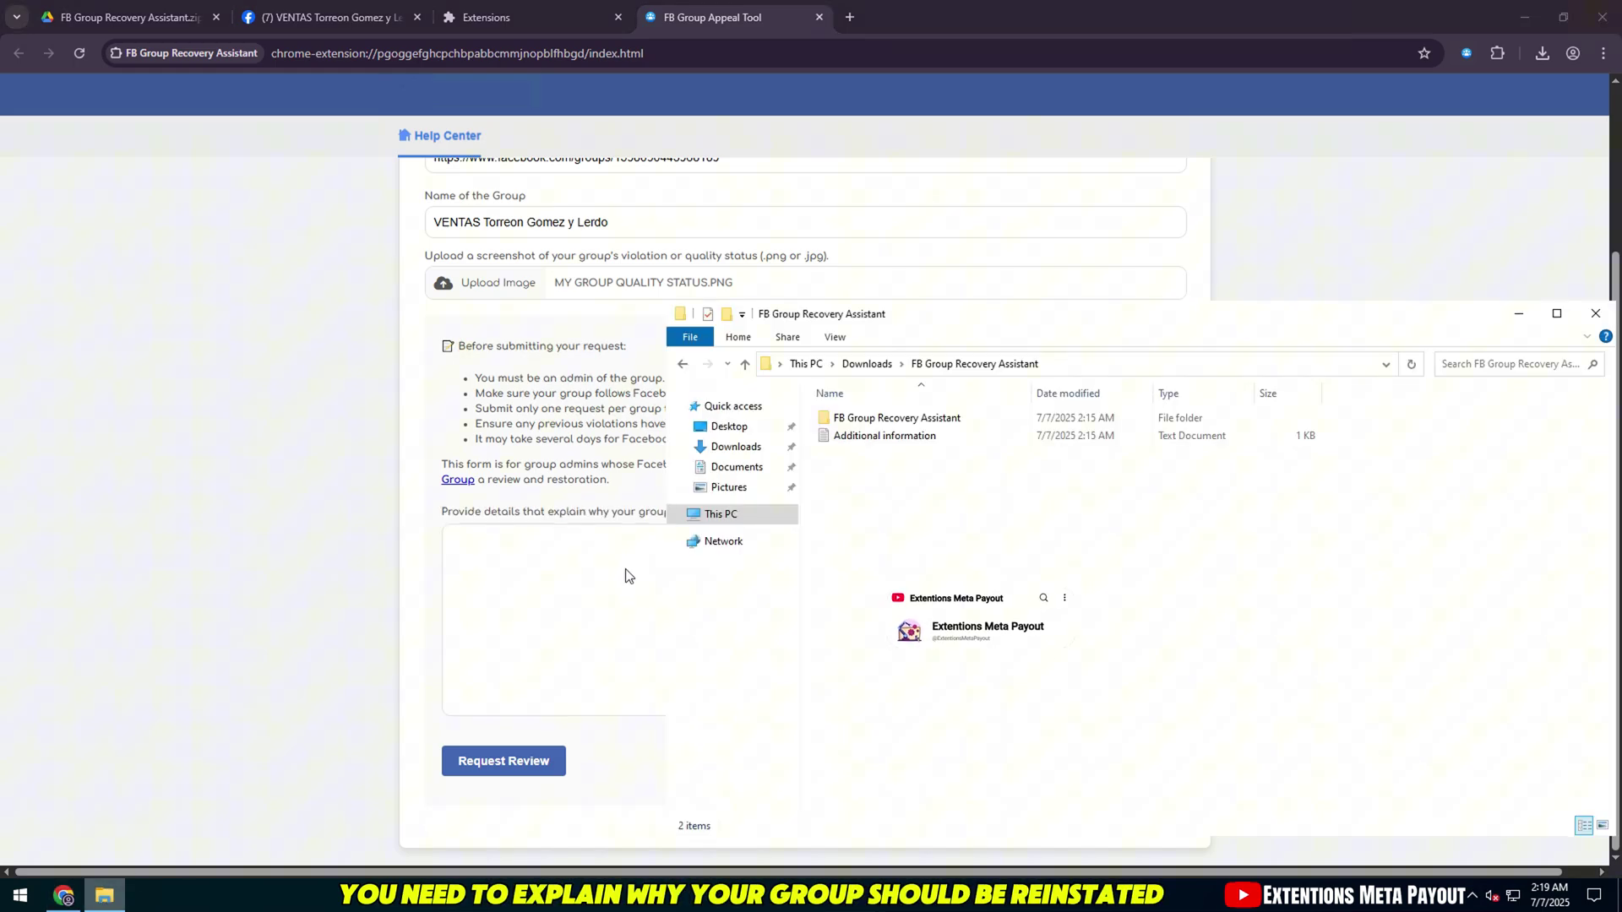
click(855, 439)
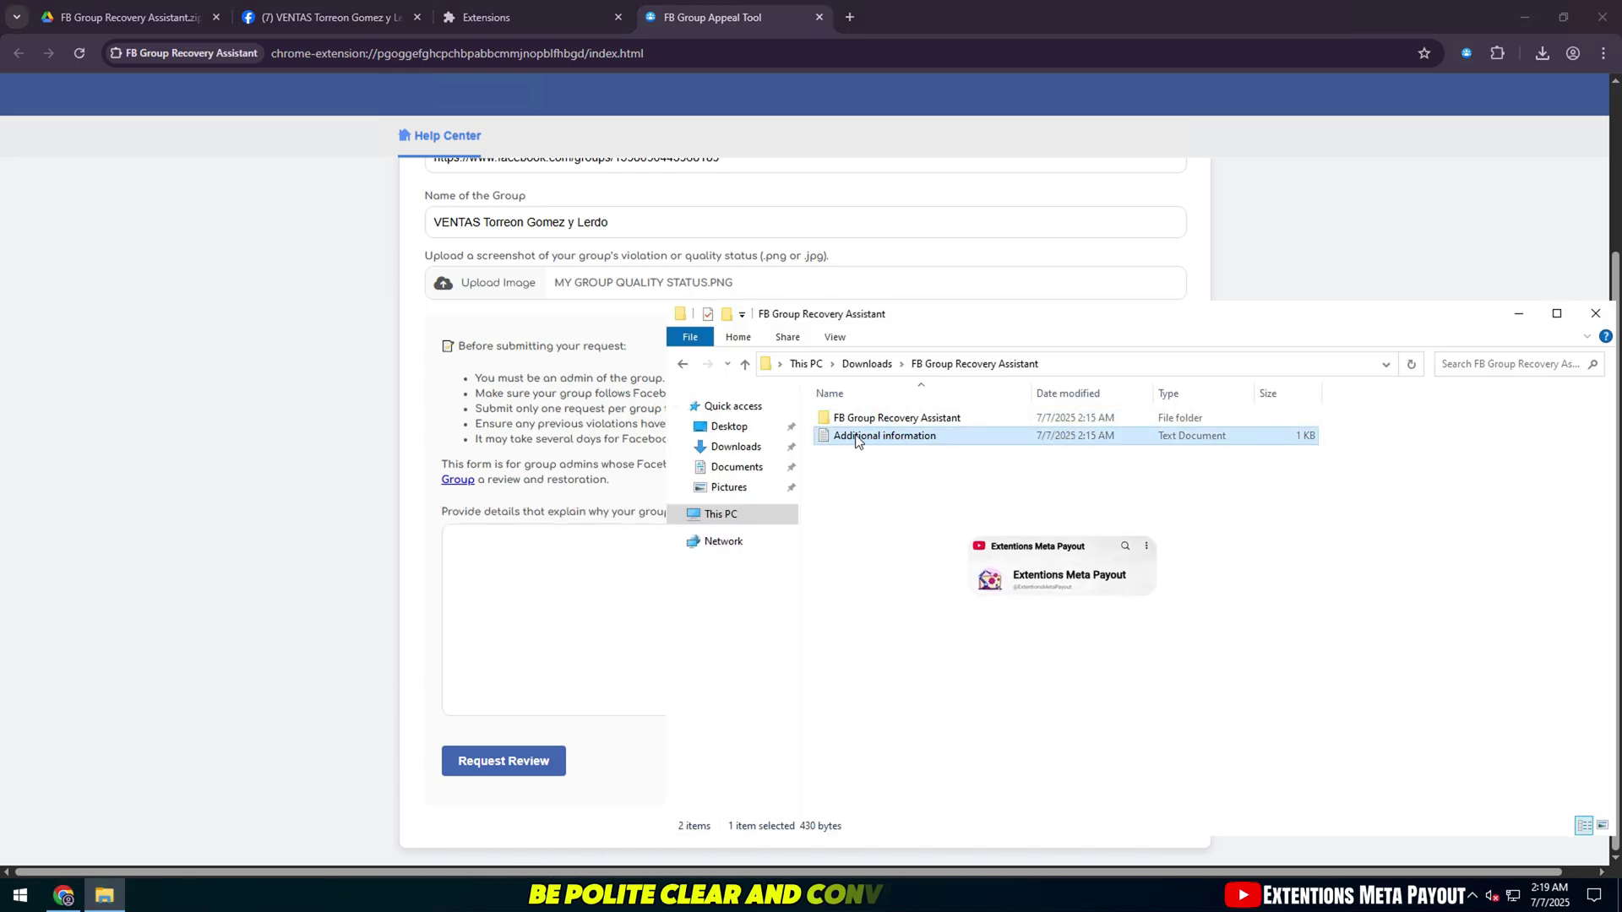
double_click(868, 438)
drag(232, 231, 150, 201)
key(ctrl+a)
key(ctrl+c)
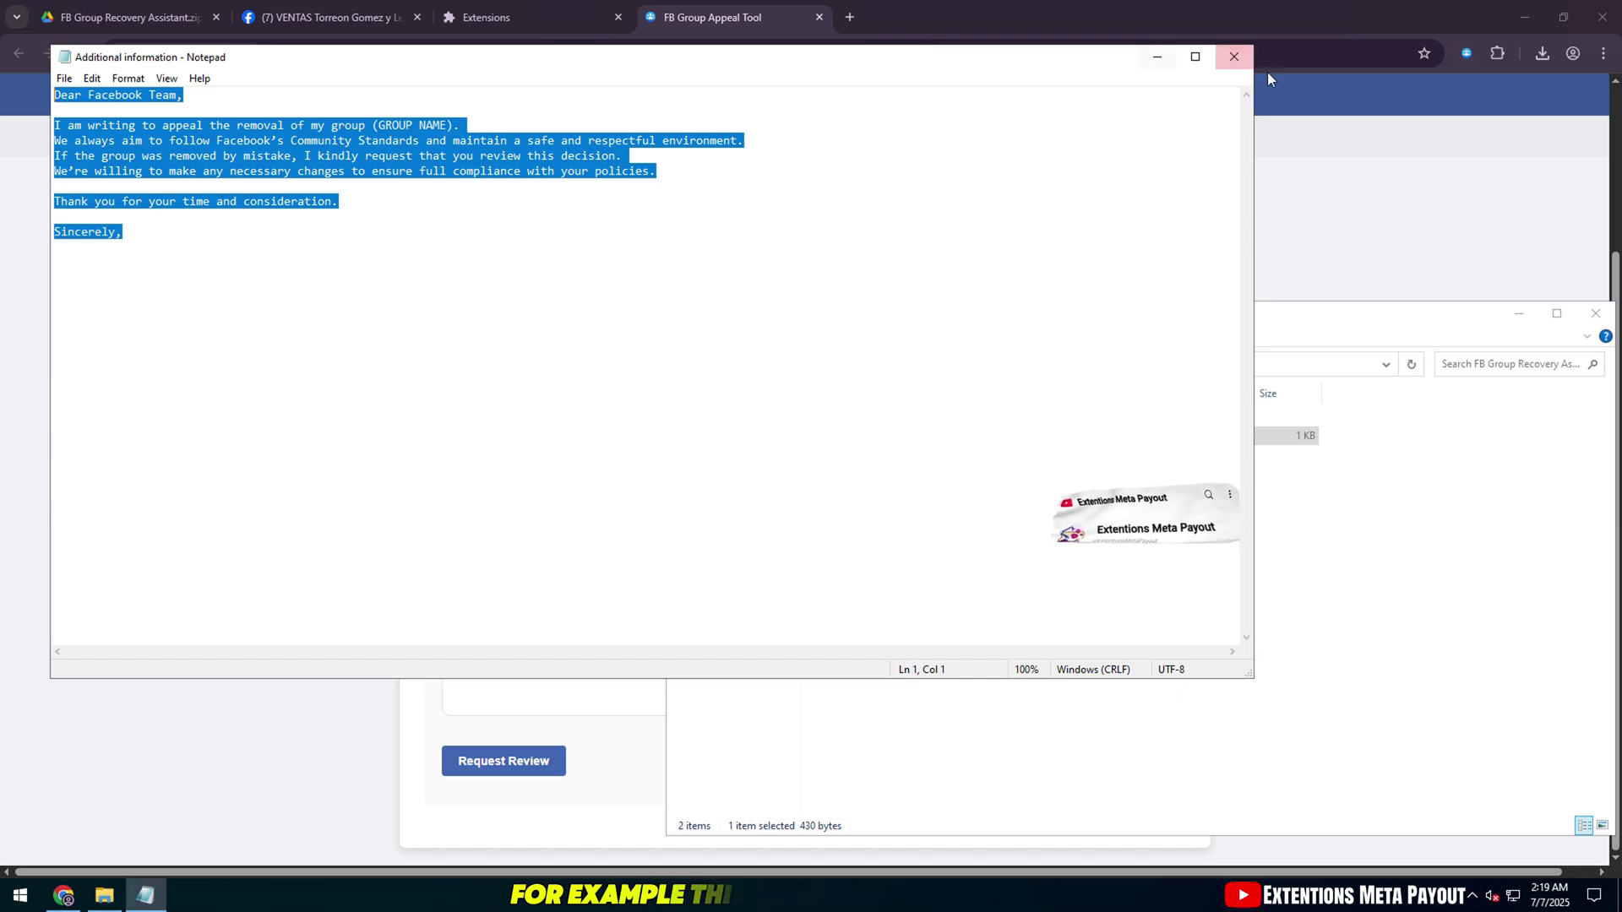
click(1234, 57)
click(632, 565)
key(ctrl+v)
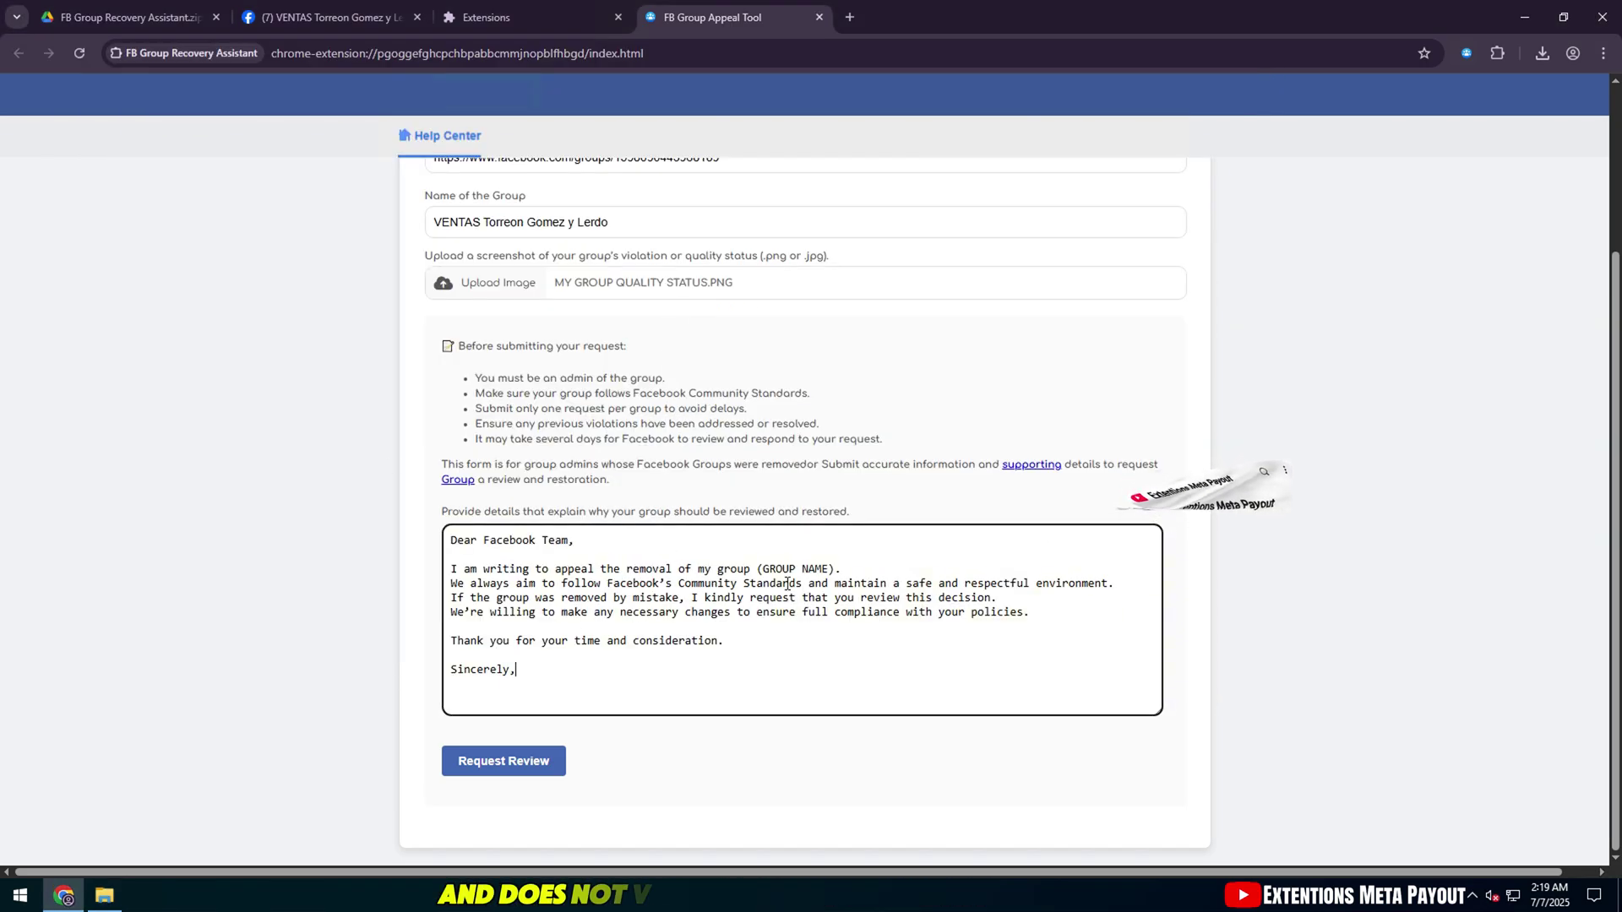
Replace the (GROUP NAME) placeholder in the appeal letter with VENTAS Torreon Gomez y Lerdo, copied from the Facebook group page.
click(338, 17)
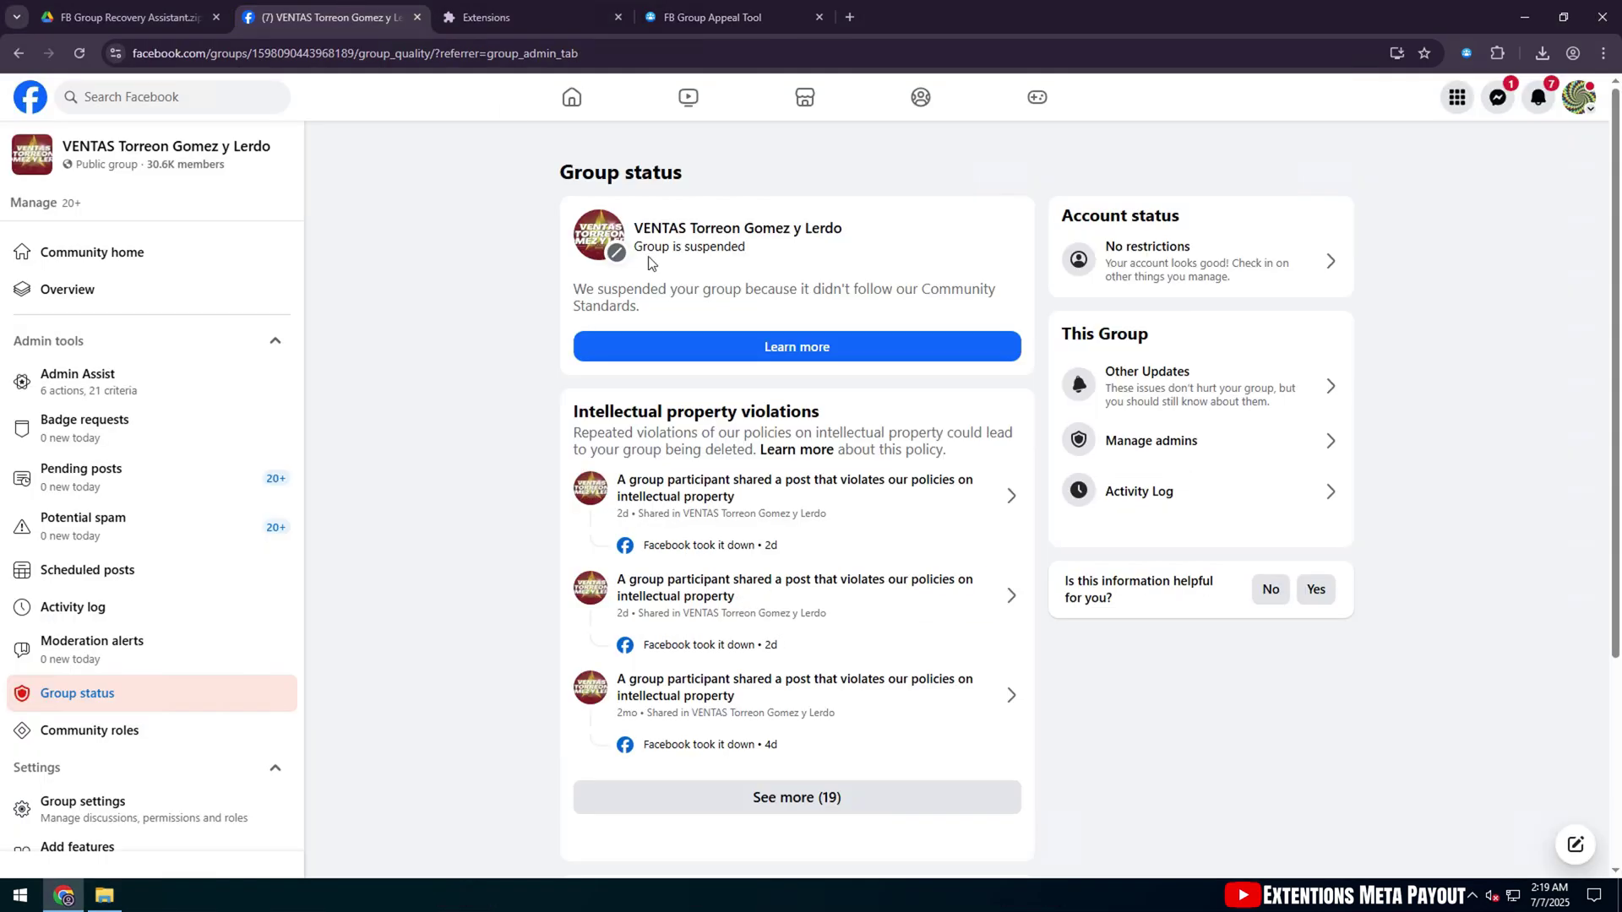
right_click(728, 235)
click(751, 256)
click(713, 17)
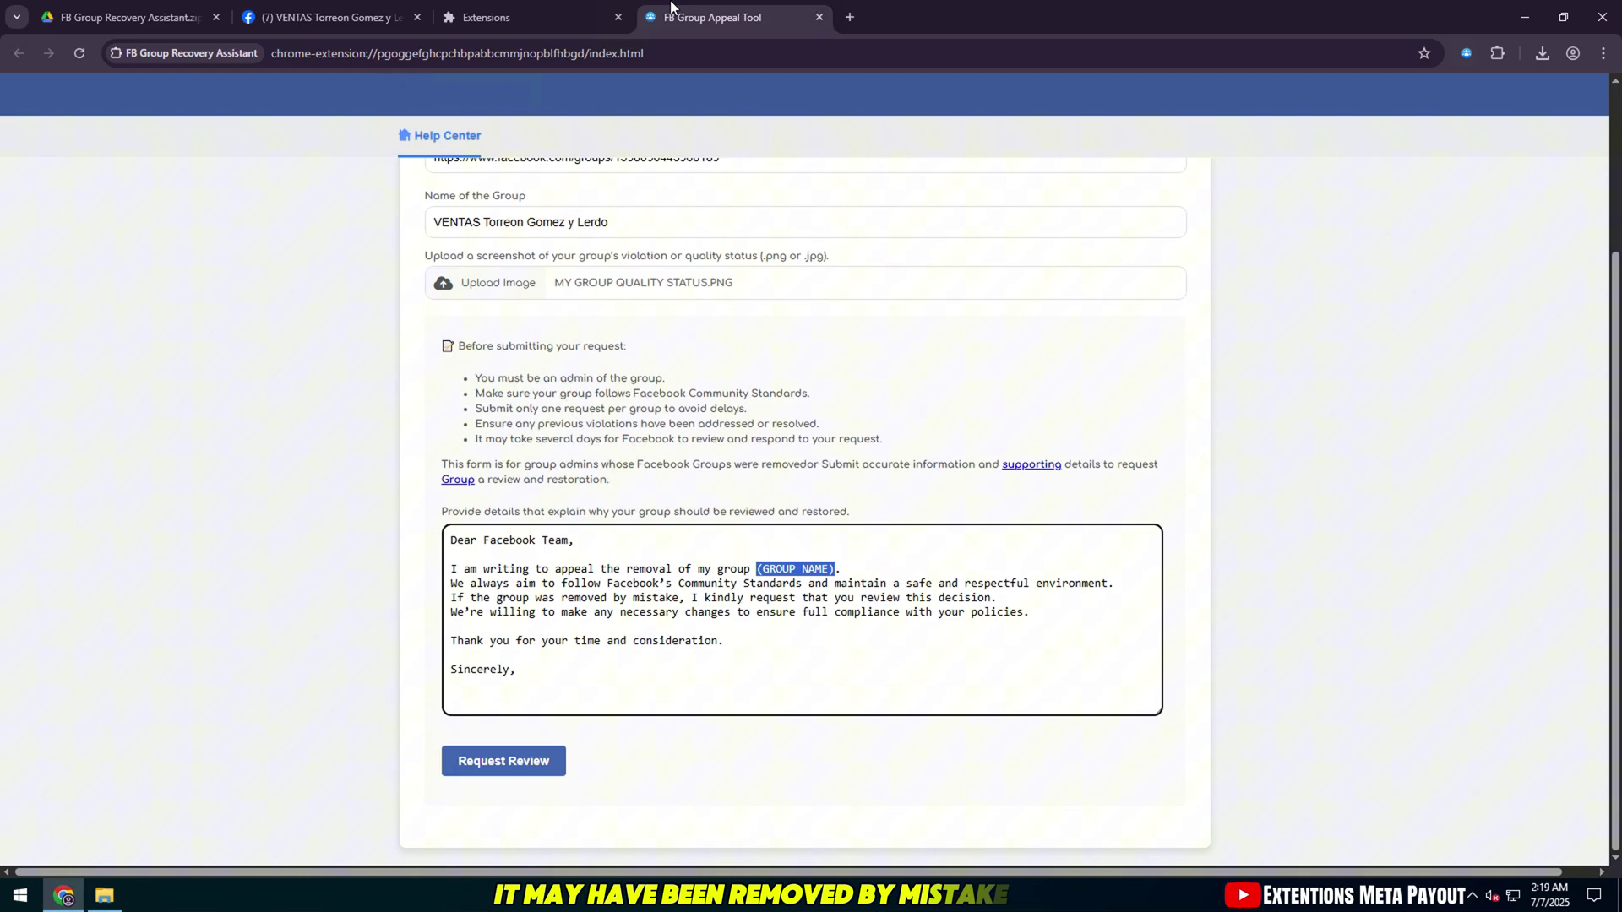
key(ctrl+v)
key(BackSpace)
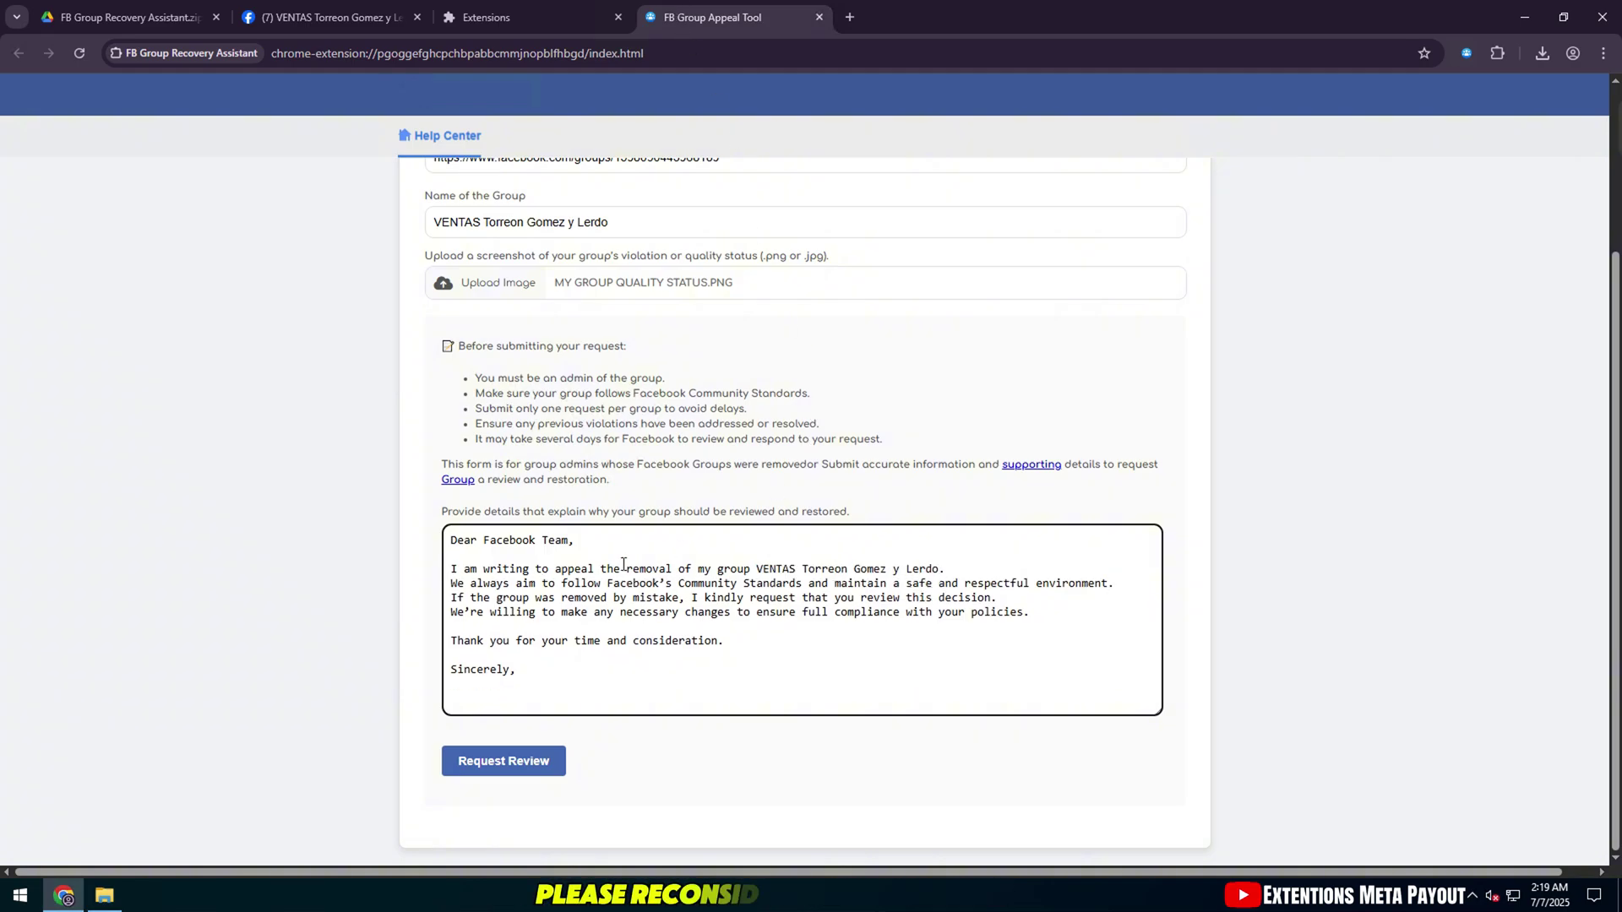
Check the appeal letter and the form entries, and submit the review request.
drag(452, 584, 1065, 692)
click(1064, 693)
scroll(456, 279, up, 3)
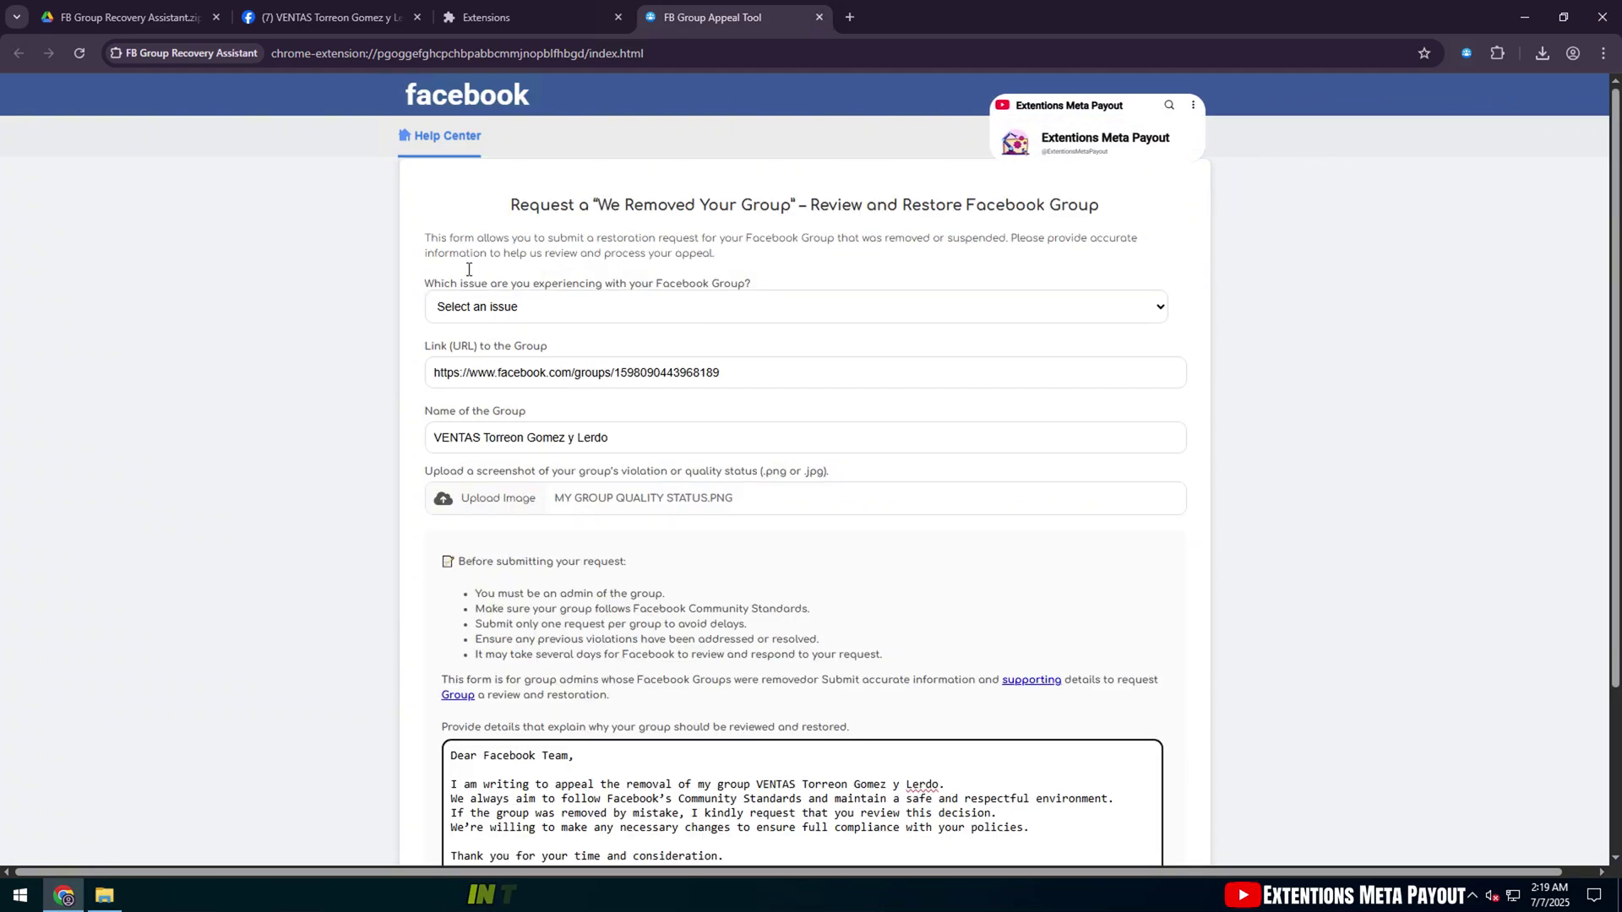
drag(425, 284, 801, 292)
click(297, 342)
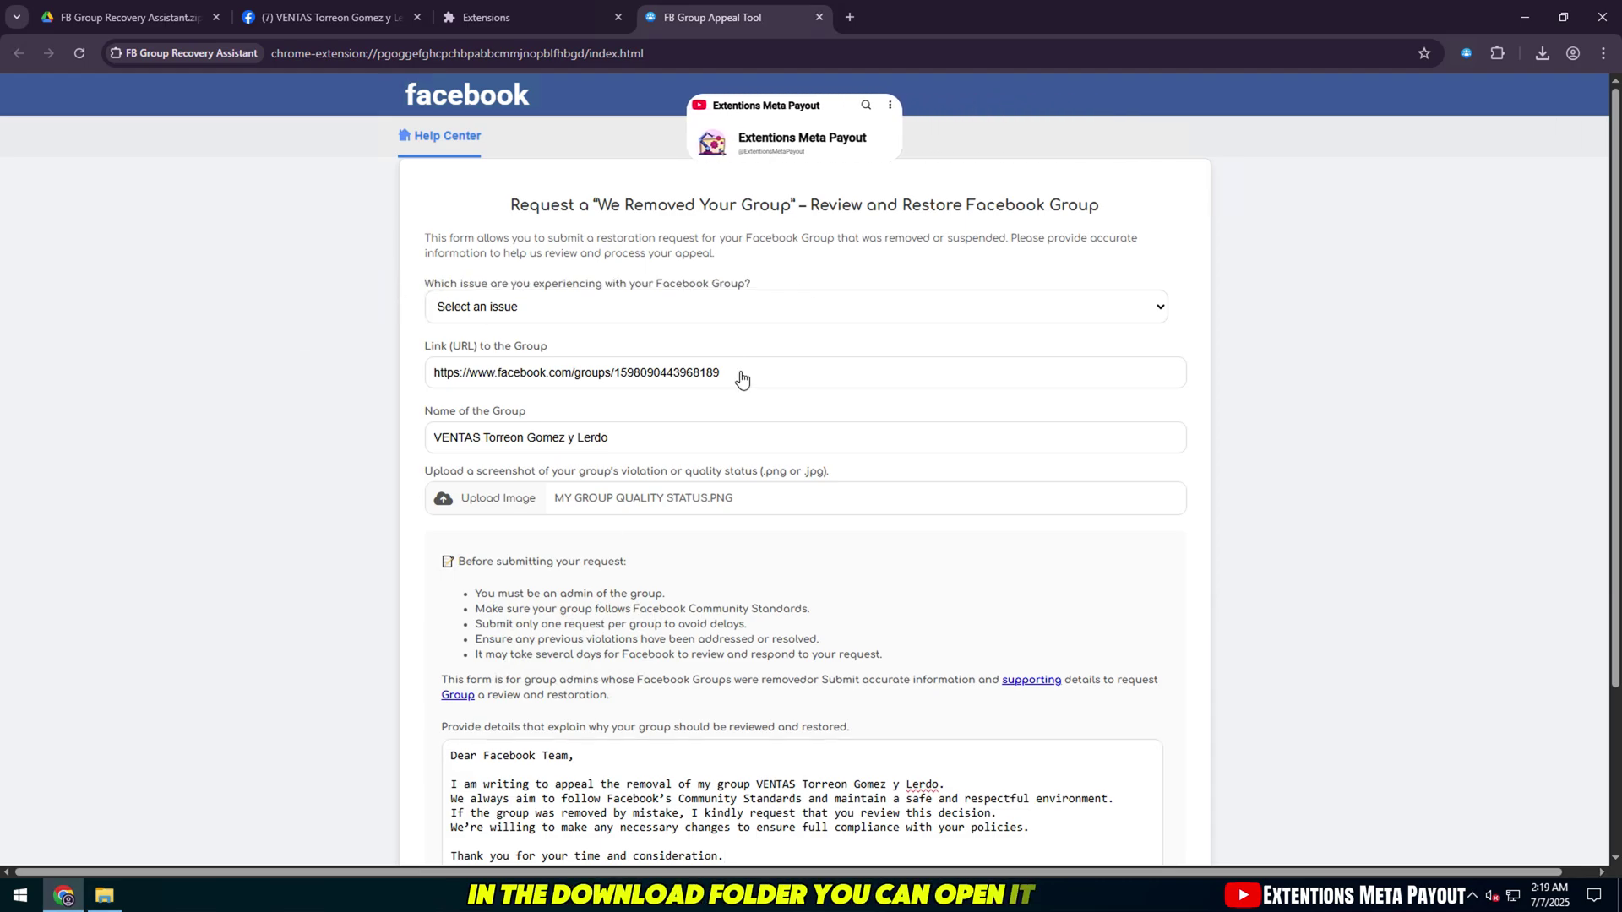
scroll(662, 688, down, 3)
click(509, 762)
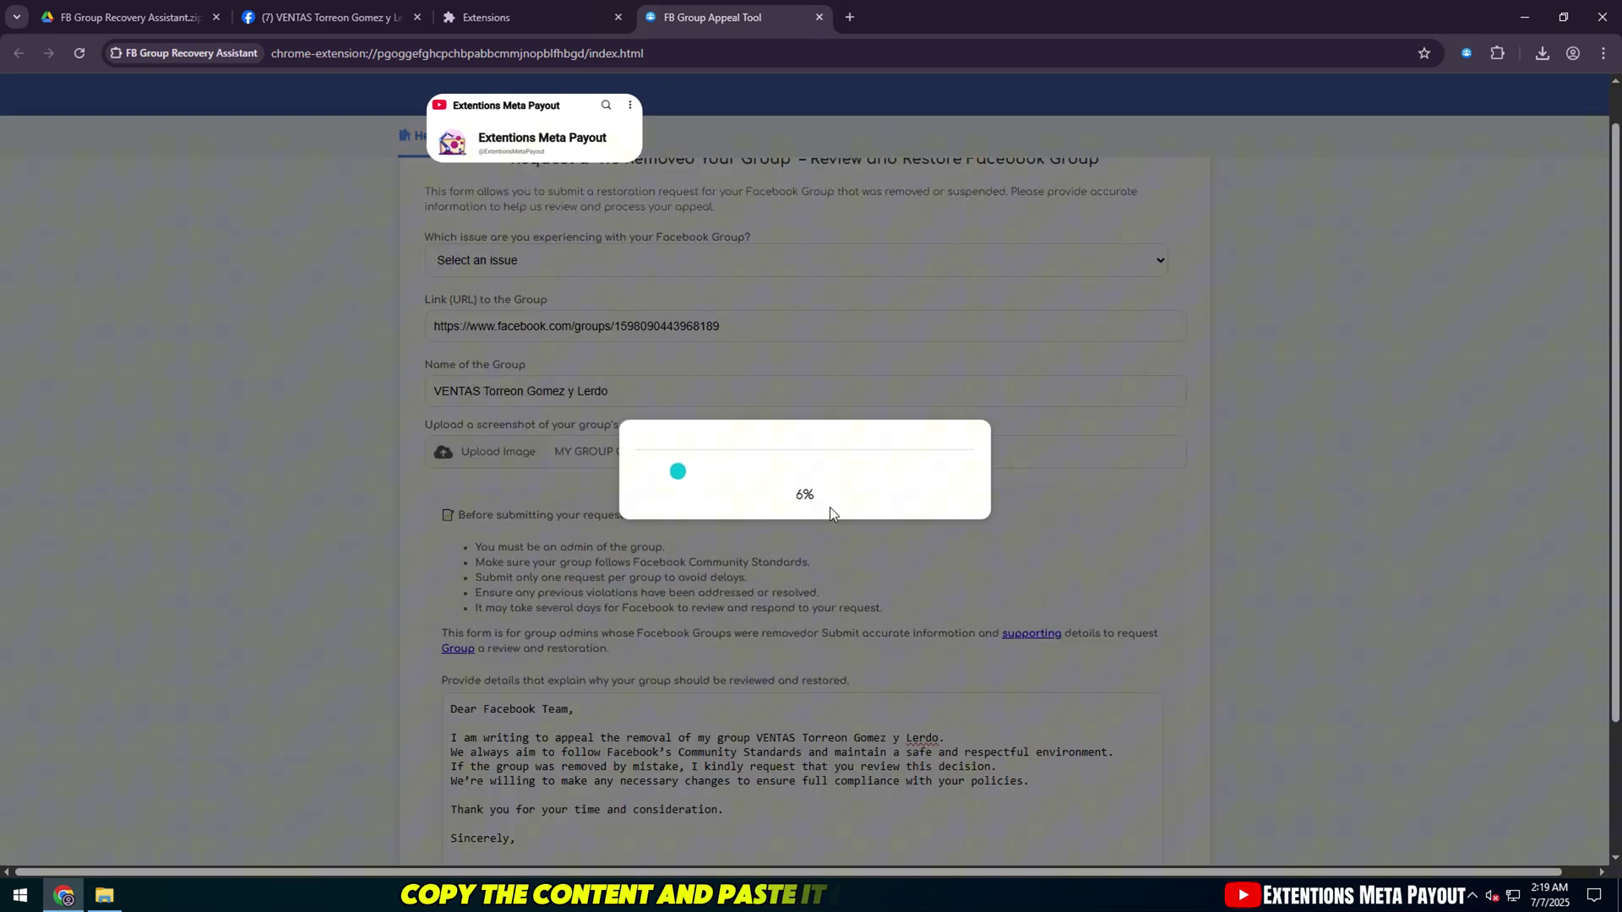
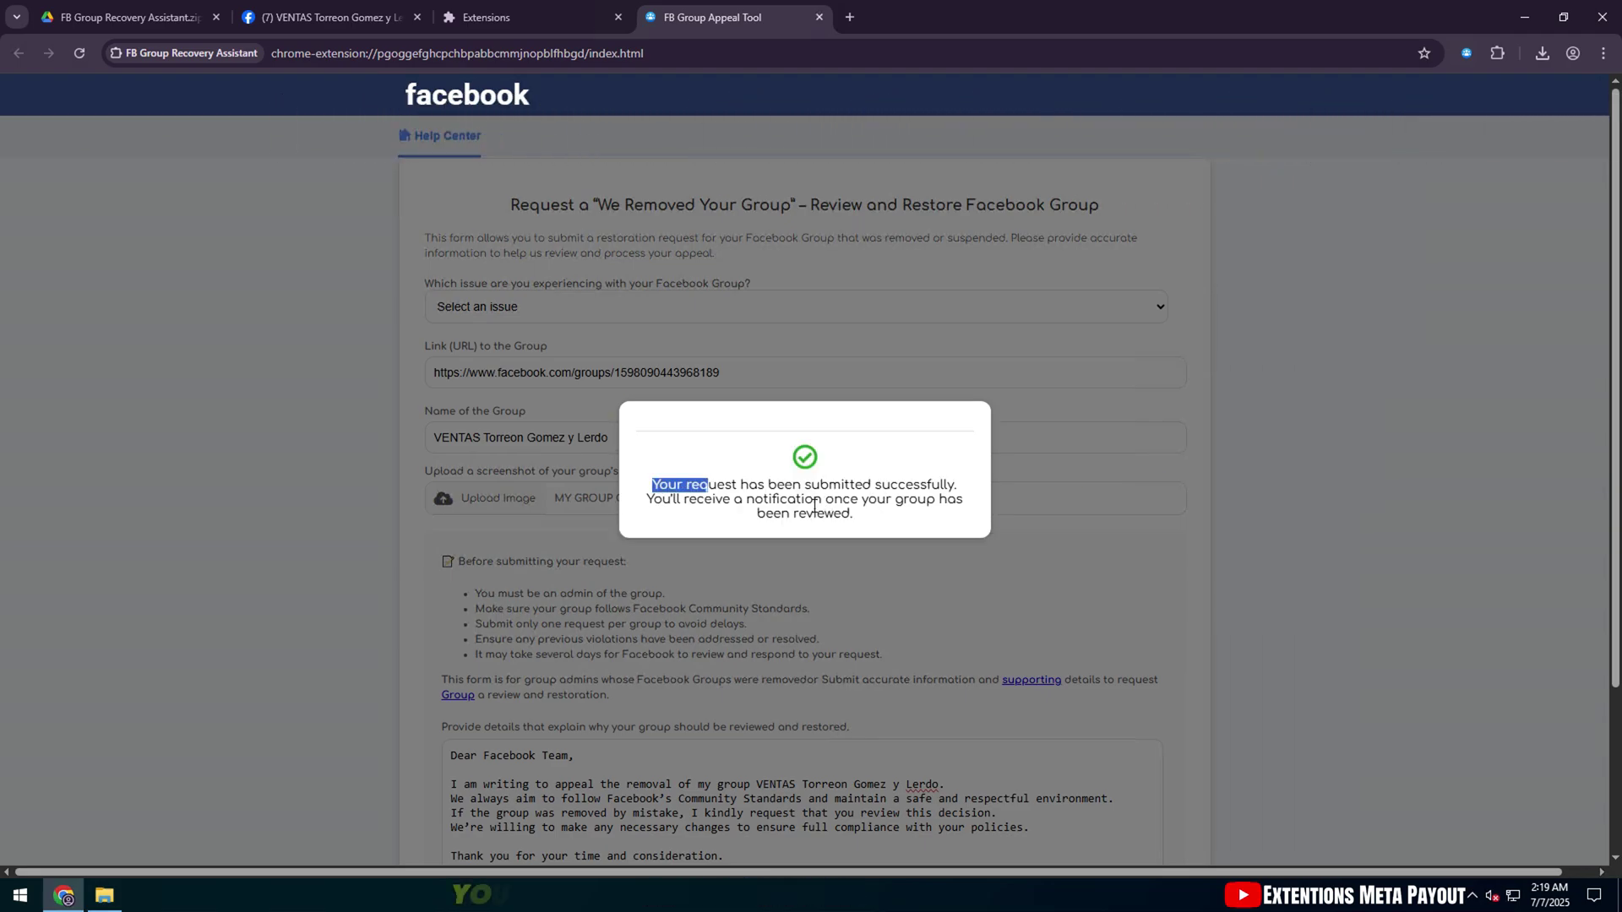
drag(815, 506, 863, 517)
click(867, 515)
triple_click(871, 507)
click(821, 531)
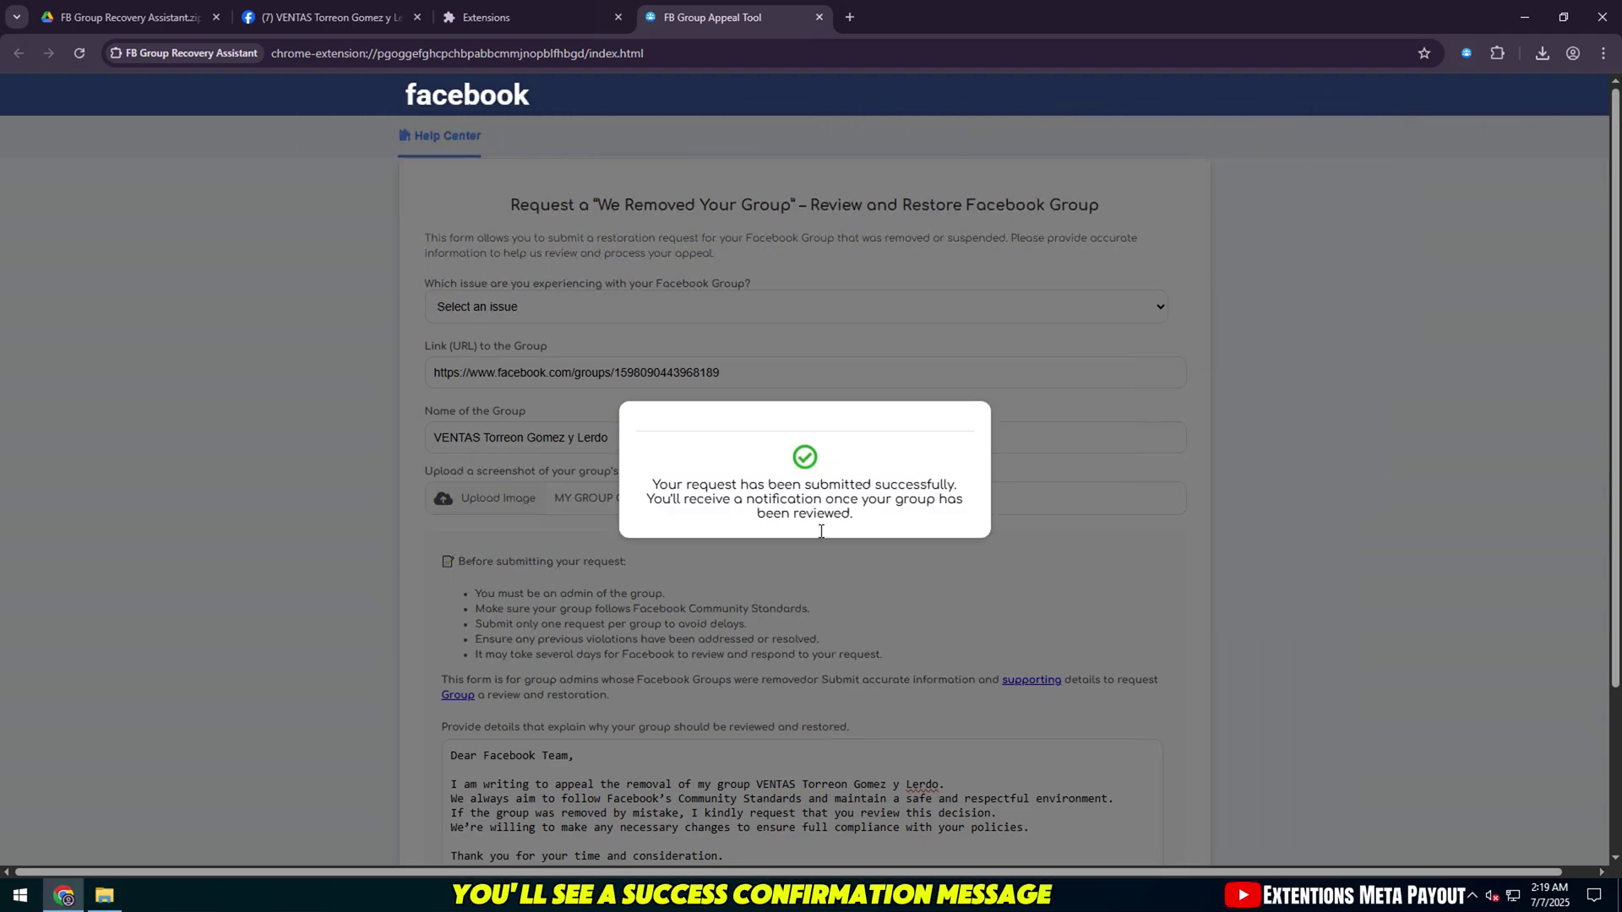
Reload the group's status page on Facebook and examine the group's standing and its violations section.
click(330, 17)
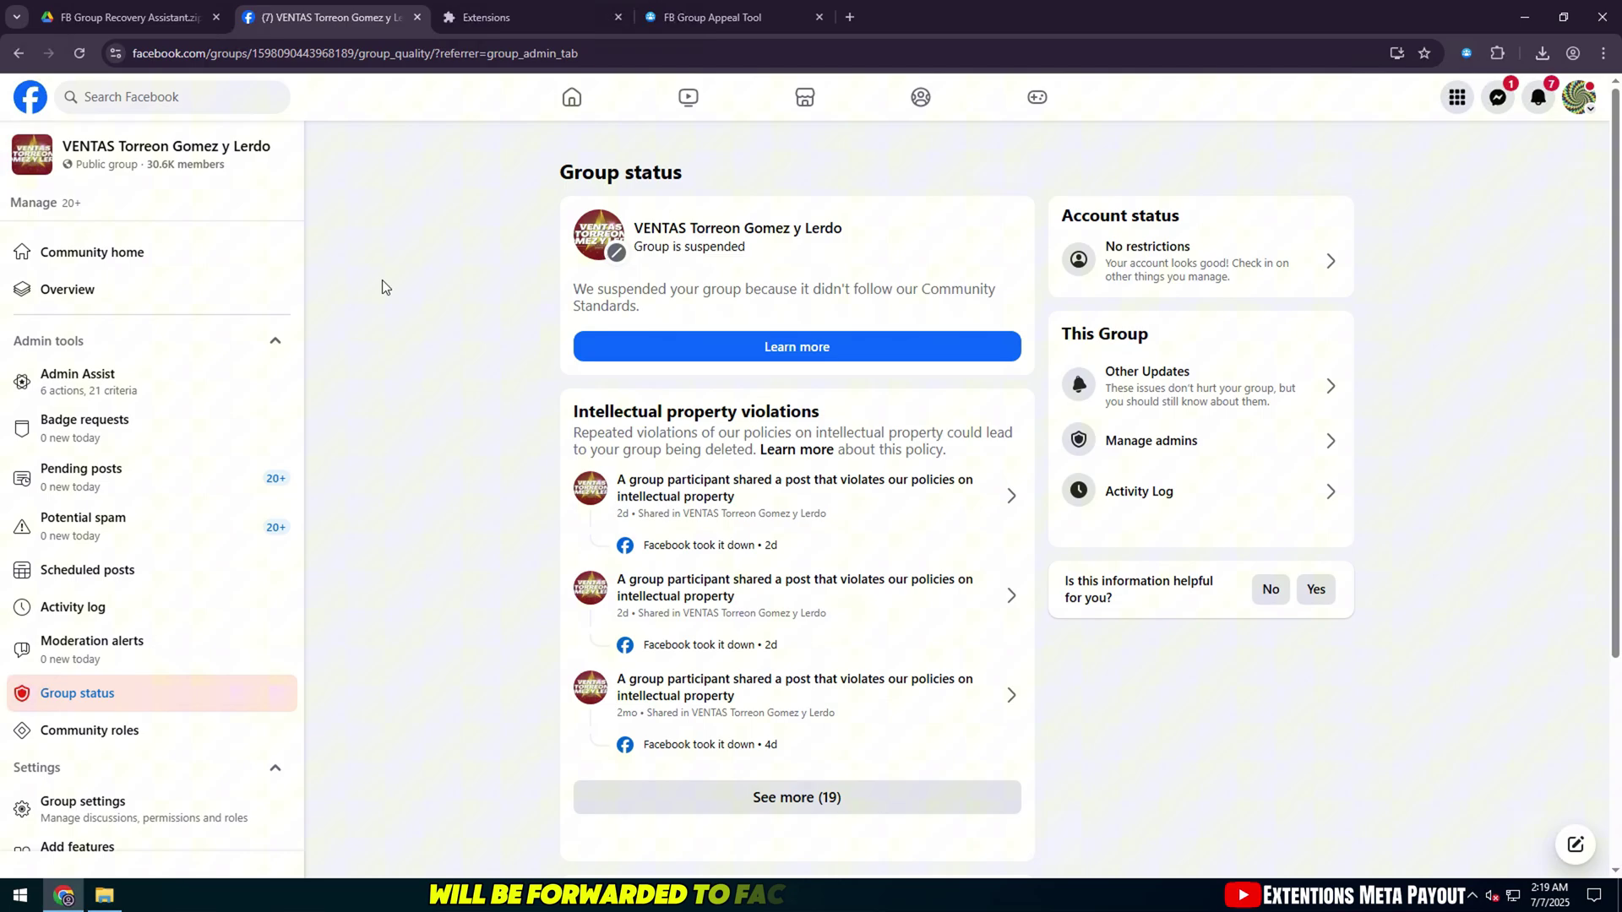
click(80, 51)
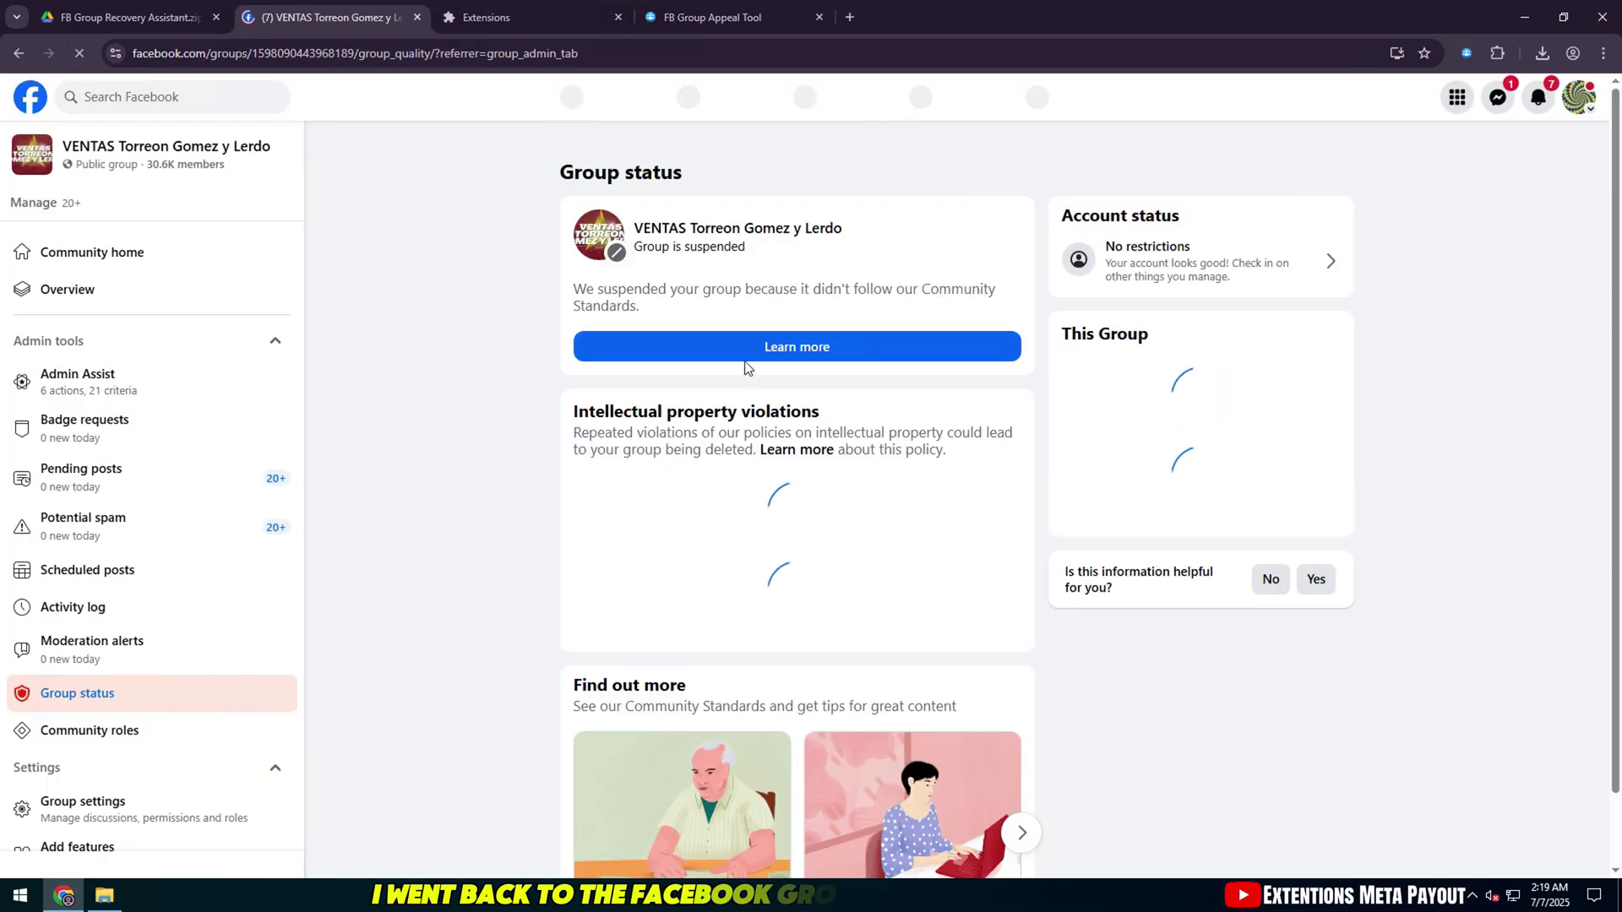
scroll(712, 256, down, 3)
scroll(712, 257, up, 3)
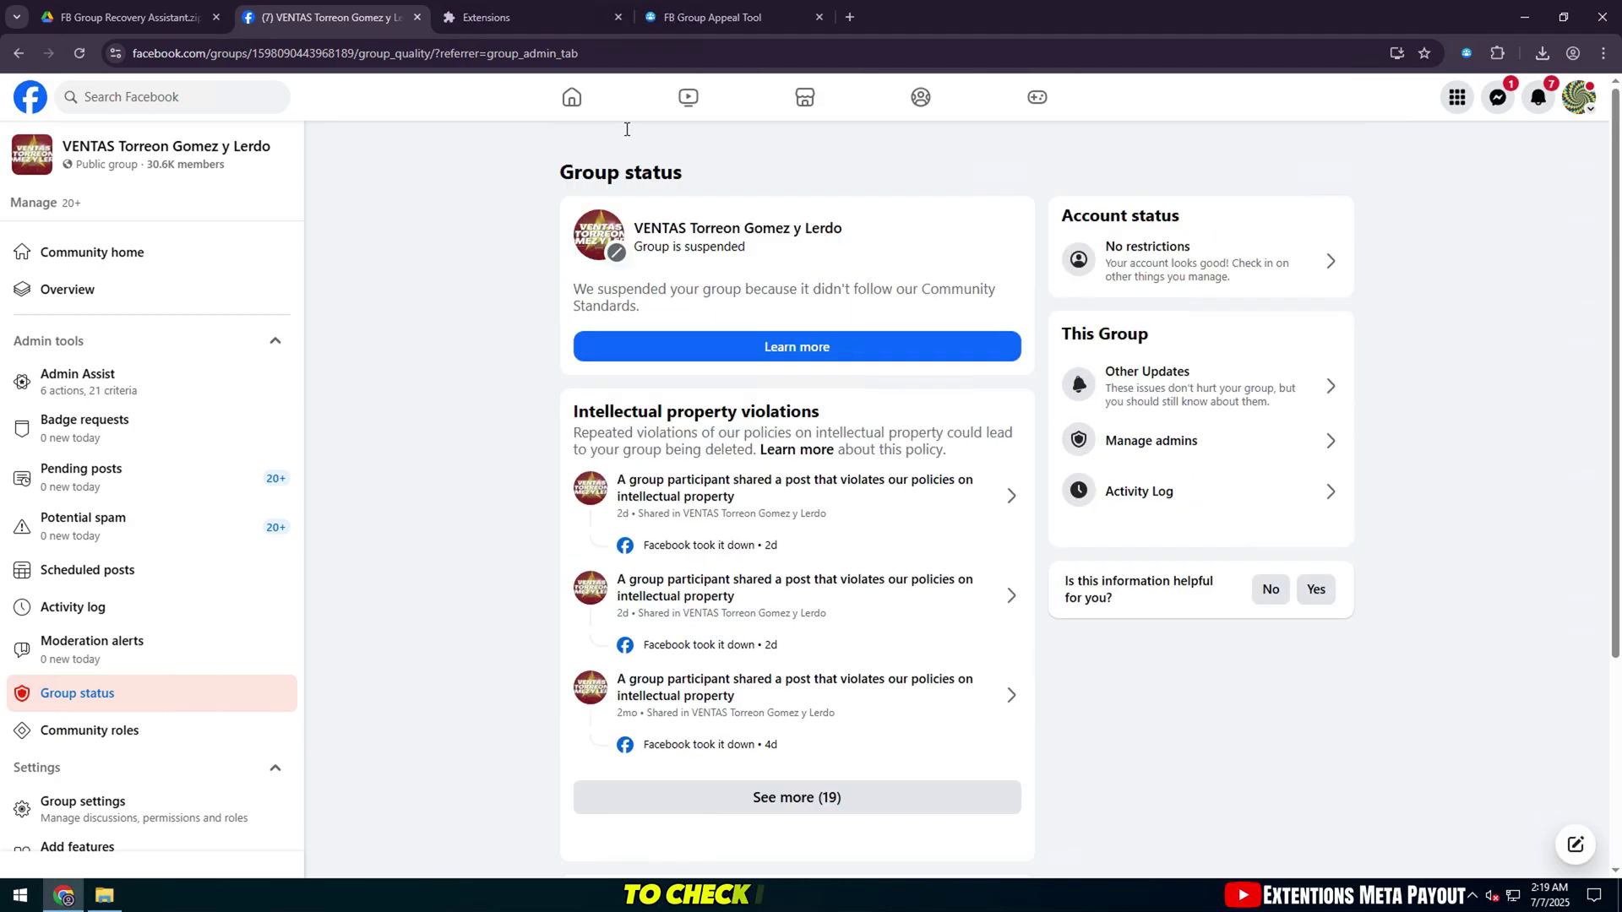
click(659, 9)
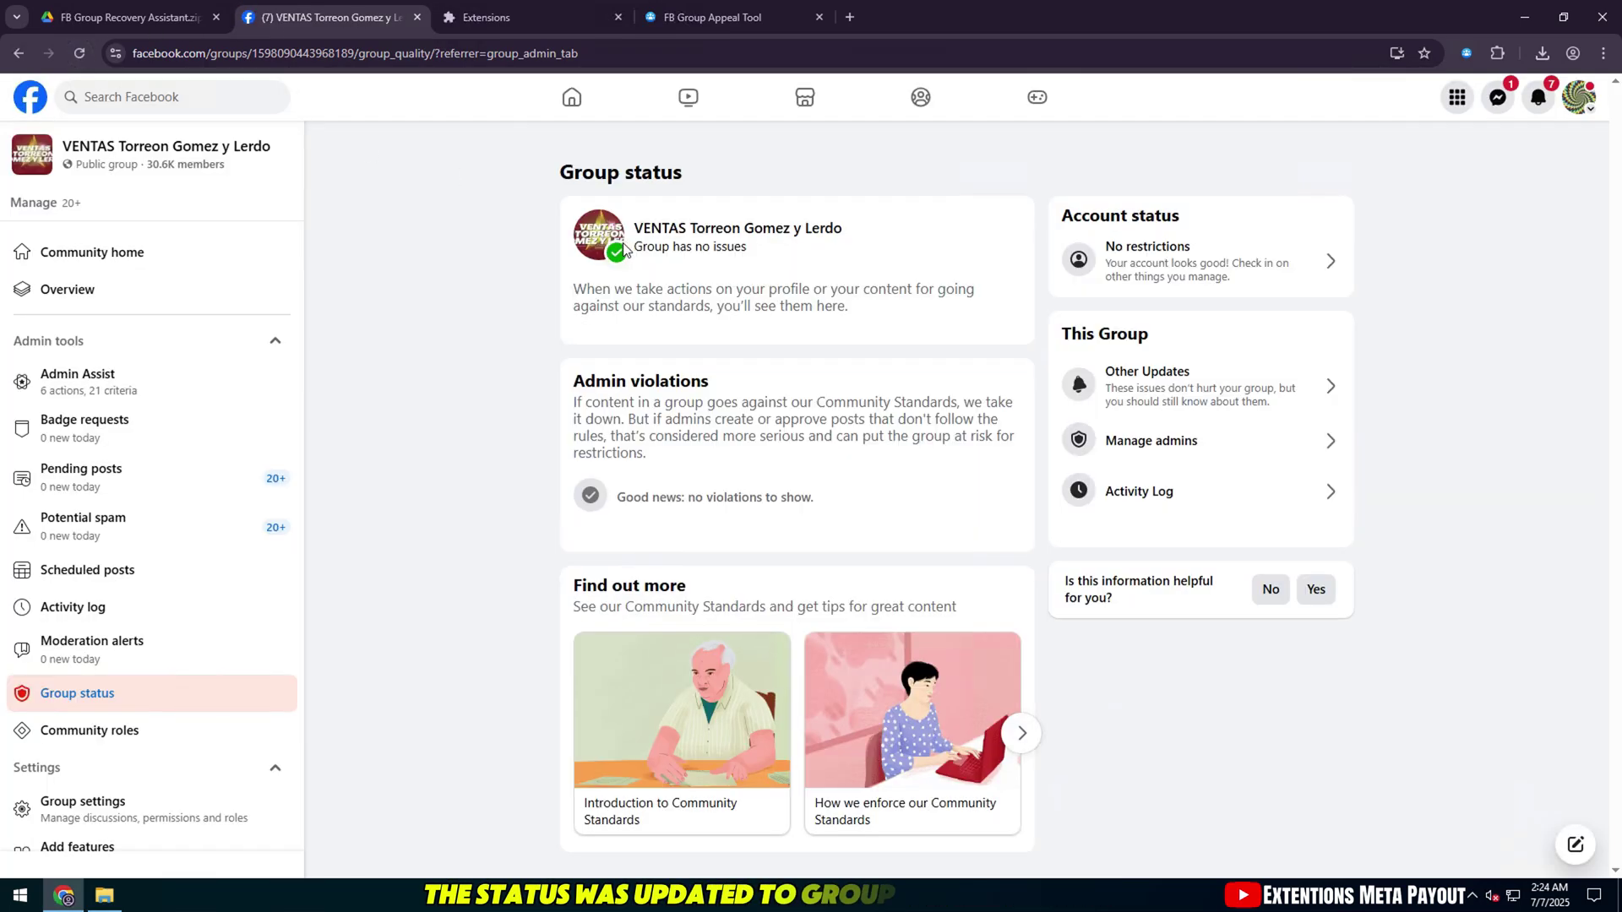
drag(577, 277, 879, 308)
drag(574, 376, 844, 490)
click(577, 414)
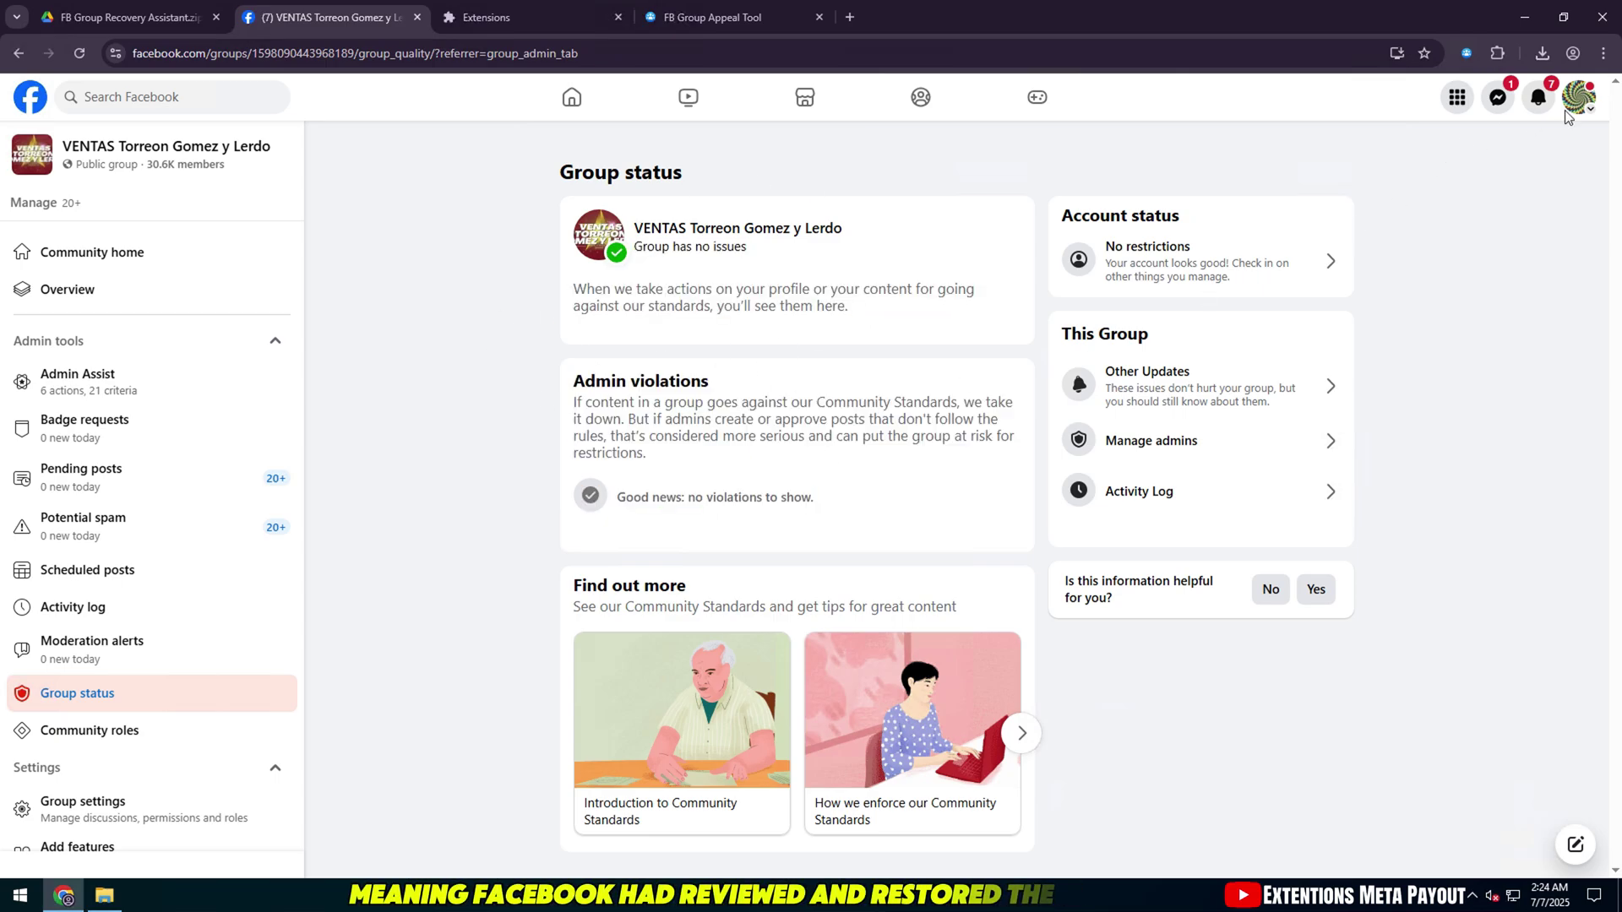